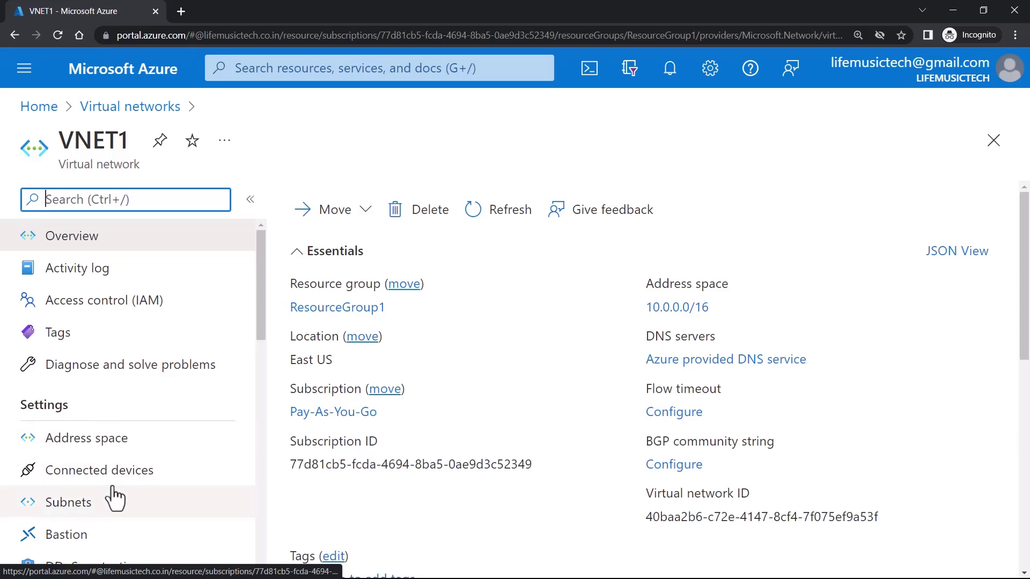
# - Create GatewaySubnet in VNET1, changing its range from /24 to 10.0.1.0/29, and save
pyautogui.click(114, 504)
pyautogui.click(460, 204)
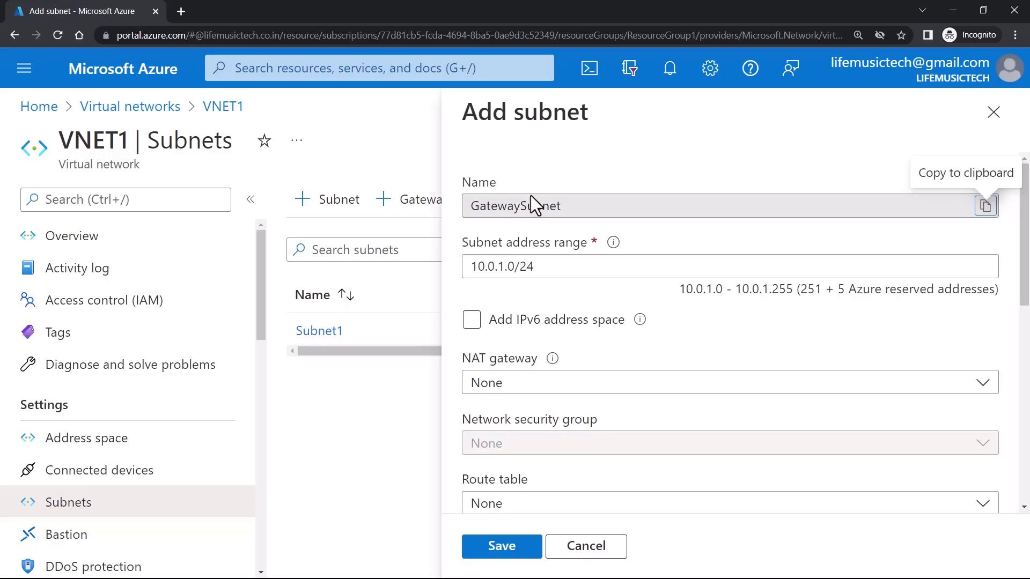
pyautogui.moveTo(463, 243); pyautogui.dragTo(573, 237)
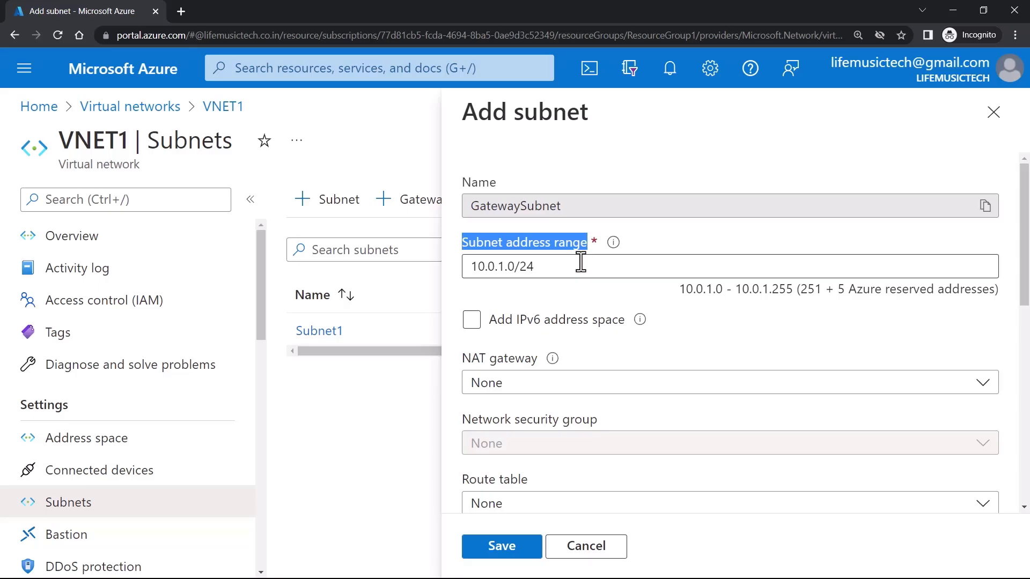
pyautogui.click(497, 268)
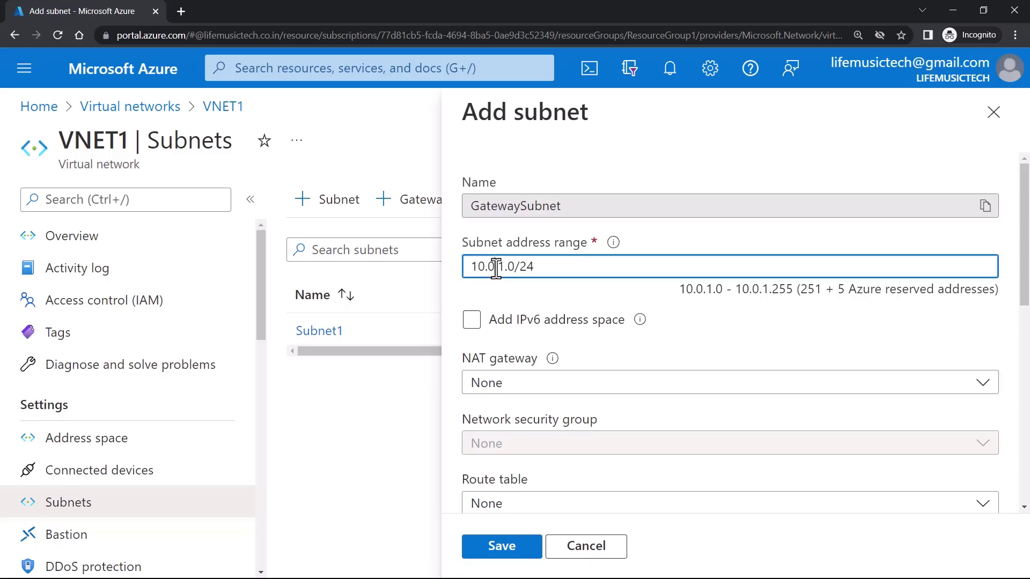
pyautogui.click(572, 270)
pyautogui.press('BackSpace')
pyautogui.write('9')
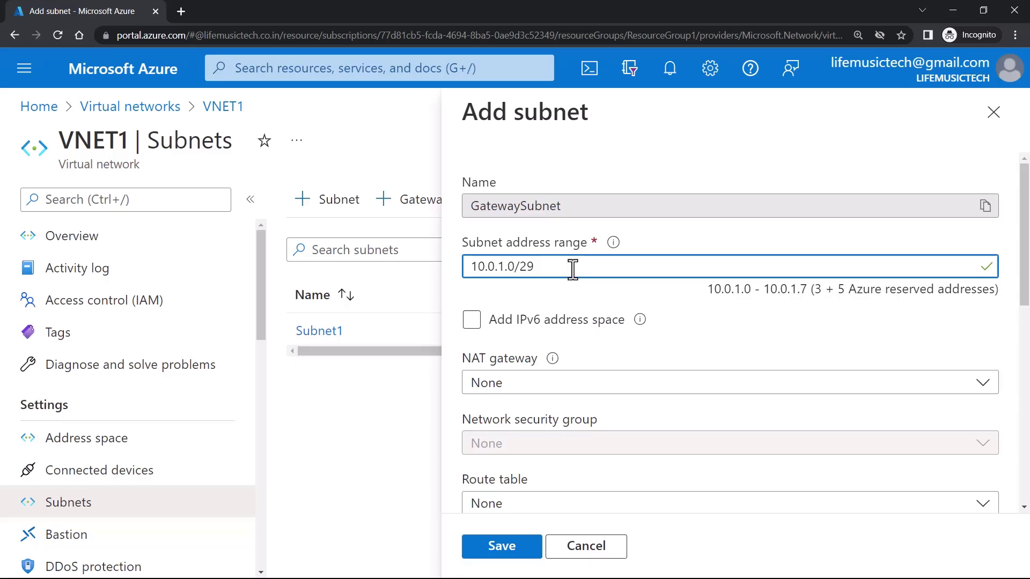
pyautogui.doubleClick(526, 206)
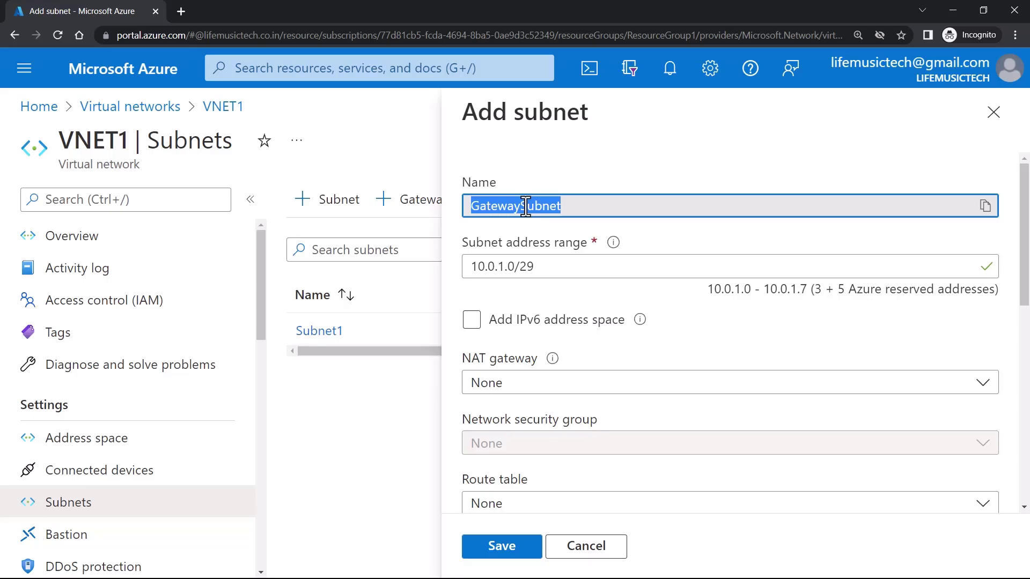
pyautogui.scroll(-9, 524, 205)
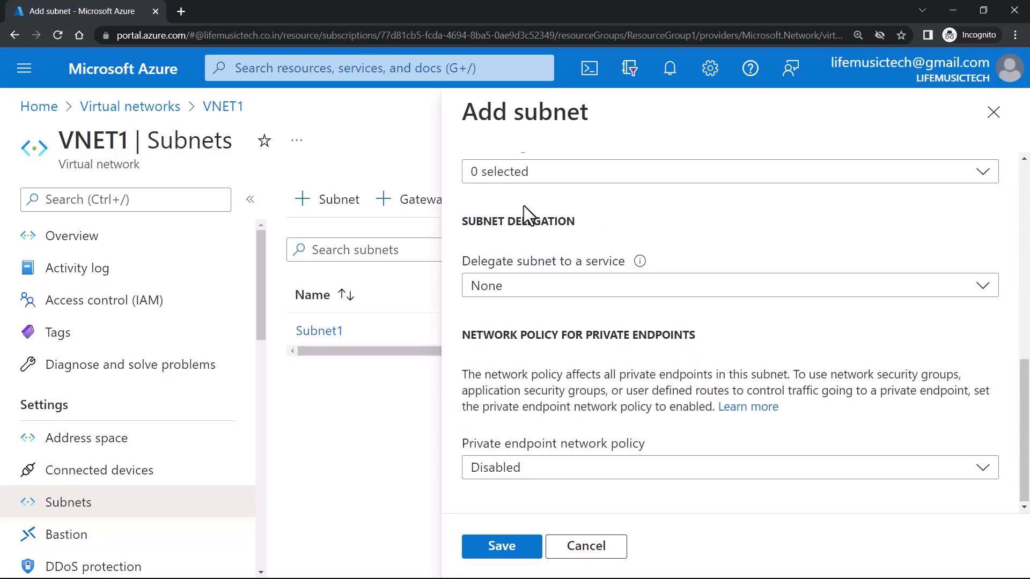
pyautogui.click(509, 550)
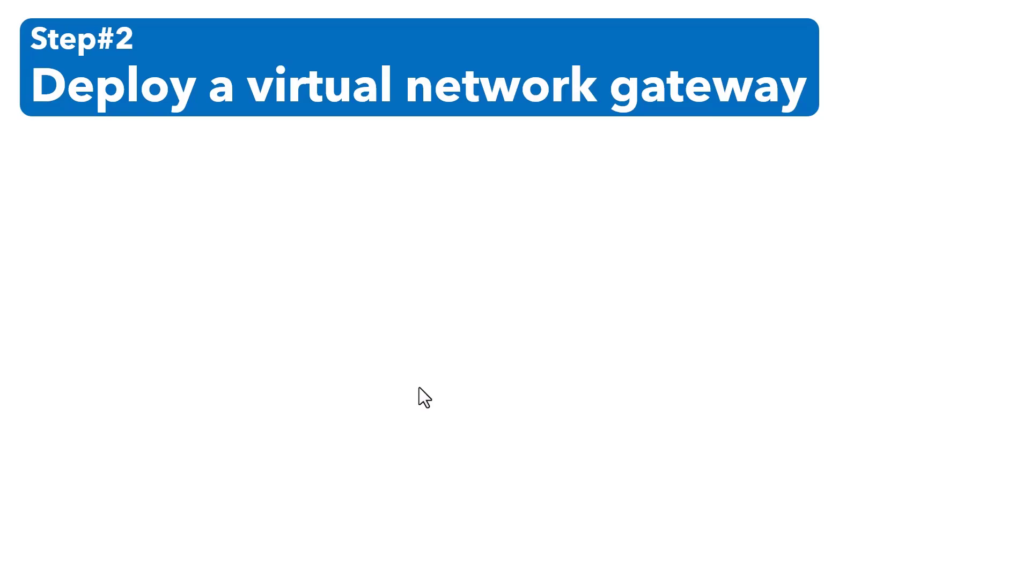
# - Find Virtual network gateways through the portal search and begin a new gateway
pyautogui.hotkey('alt', 'Tab')
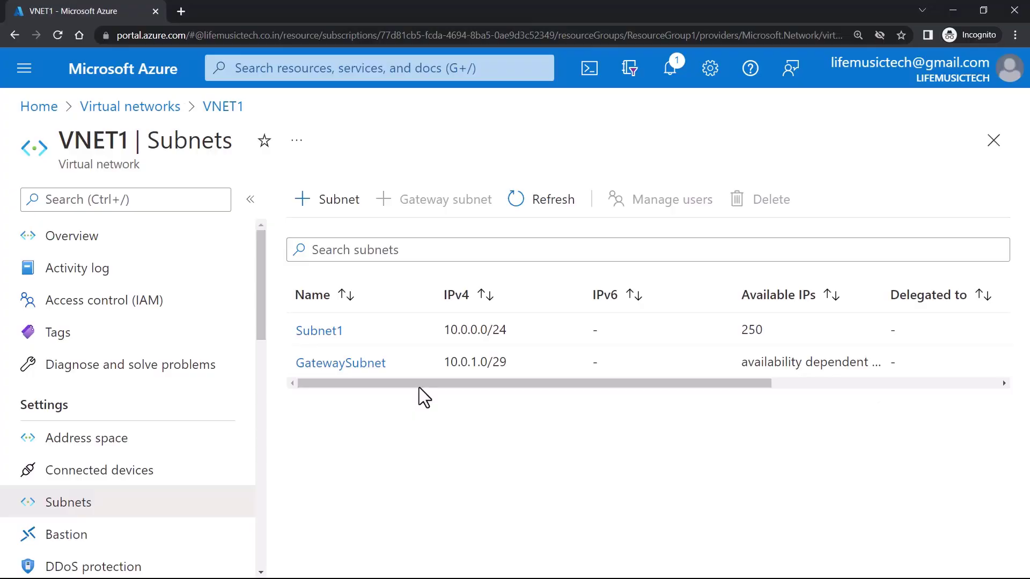
pyautogui.click(303, 69)
pyautogui.write('V')
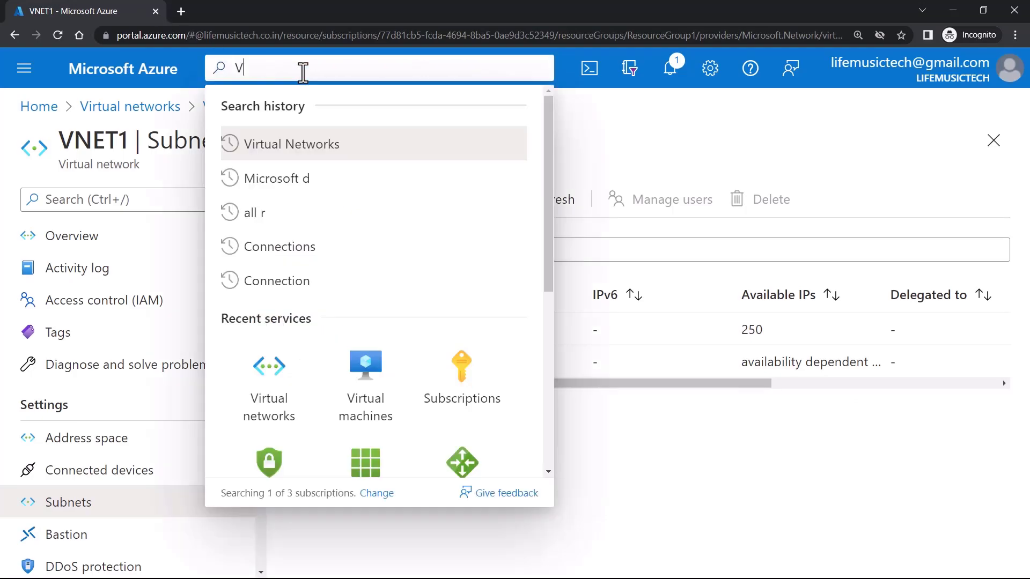
pyautogui.write('irtual network ')
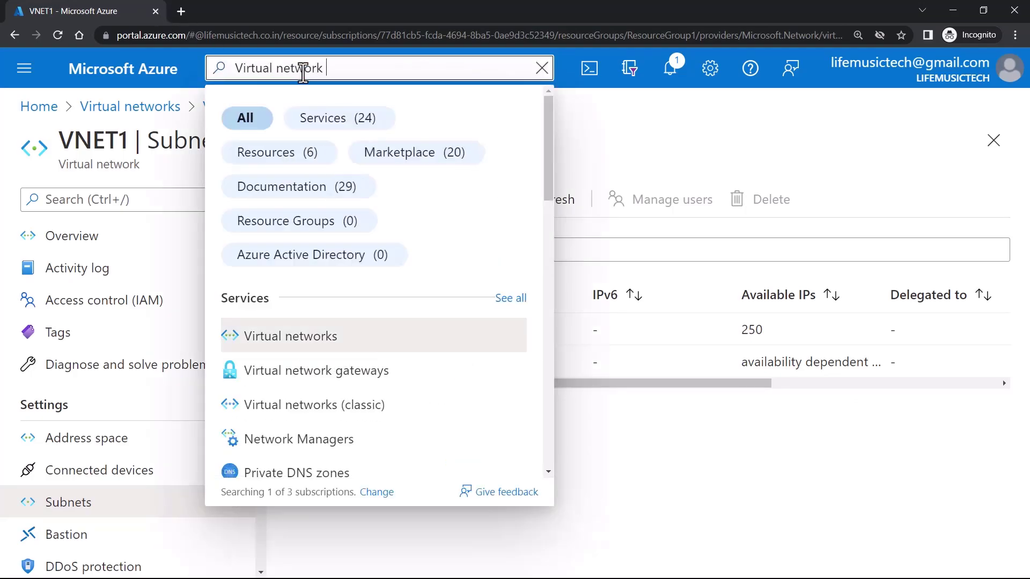
pyautogui.write('gateways')
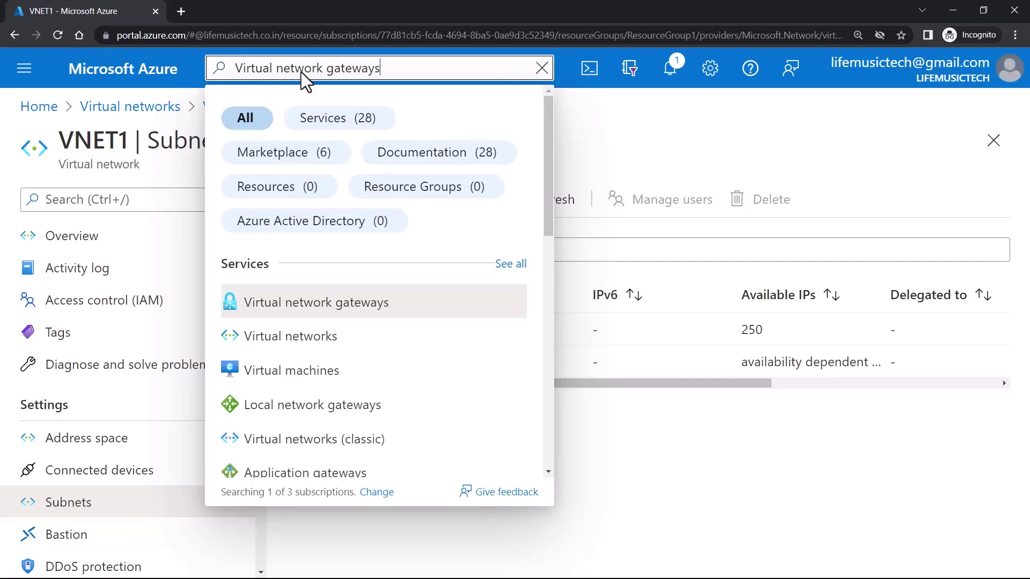
pyautogui.click(330, 305)
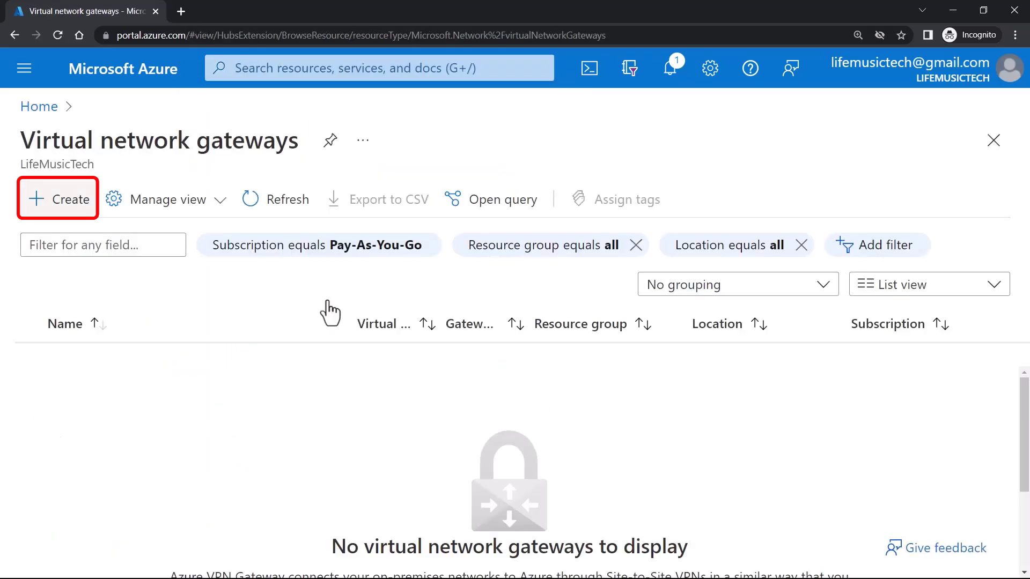
pyautogui.scroll(-3, 377, 355)
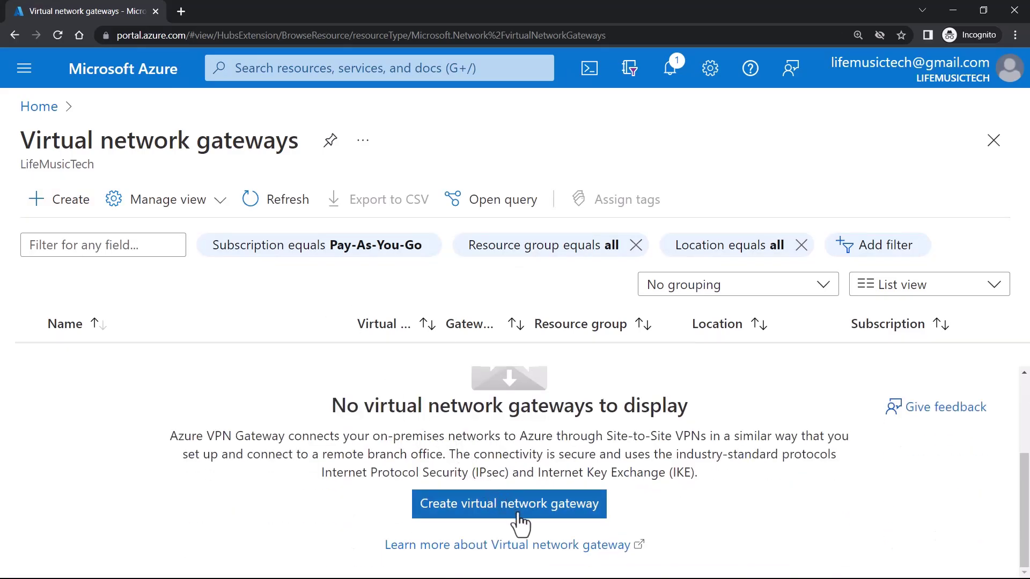
pyautogui.click(518, 516)
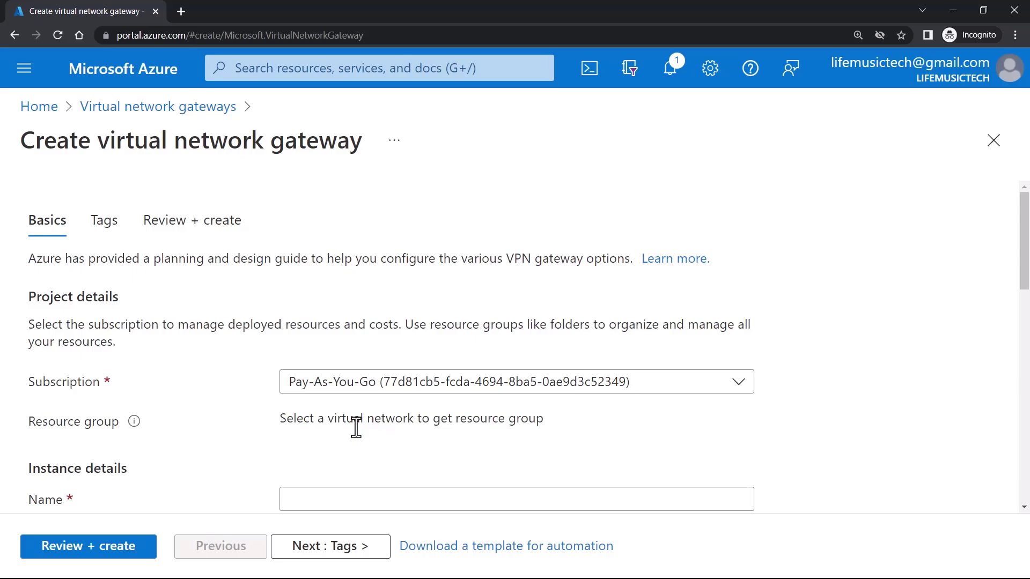
# - Enter VPNgw1 as the gateway name, leaving the region at East US
pyautogui.scroll(-3, 356, 428)
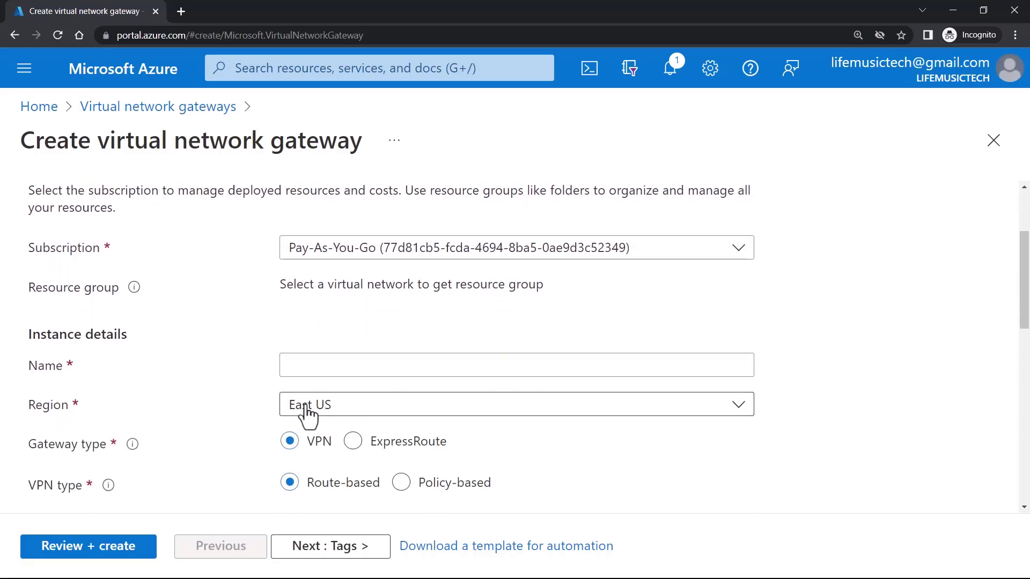
pyautogui.click(326, 370)
pyautogui.write('VPNgw1')
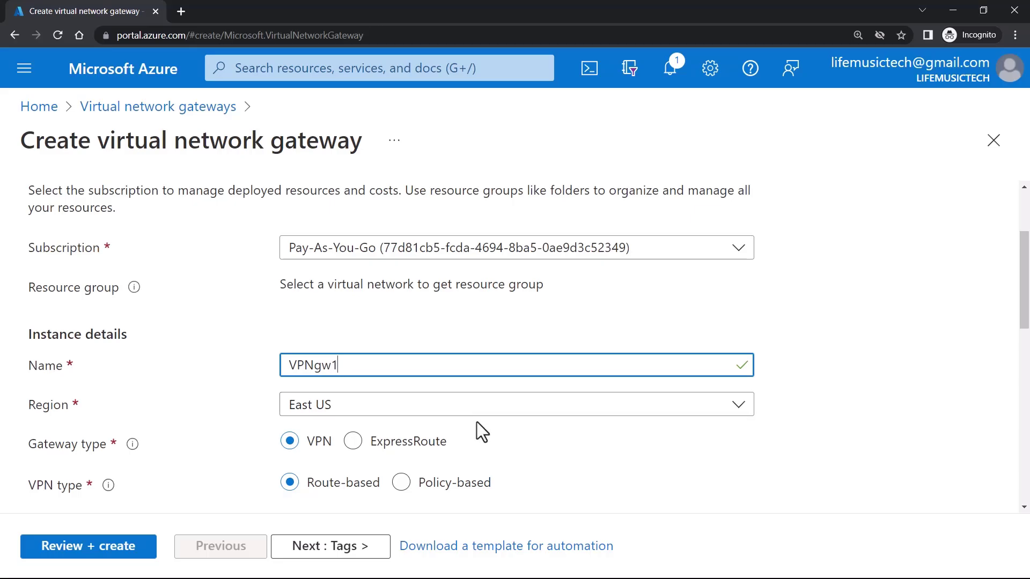
pyautogui.scroll(-3, 503, 432)
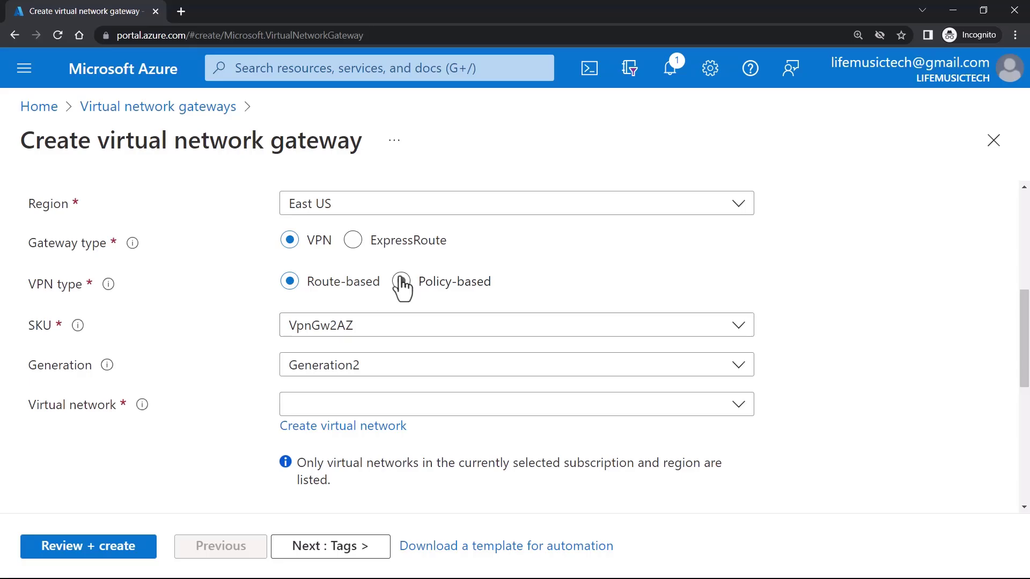
# - Keep the VPN type Route-based after briefly trying Policy-based
pyautogui.scroll(-1, 416, 324)
pyautogui.scroll(2, 437, 373)
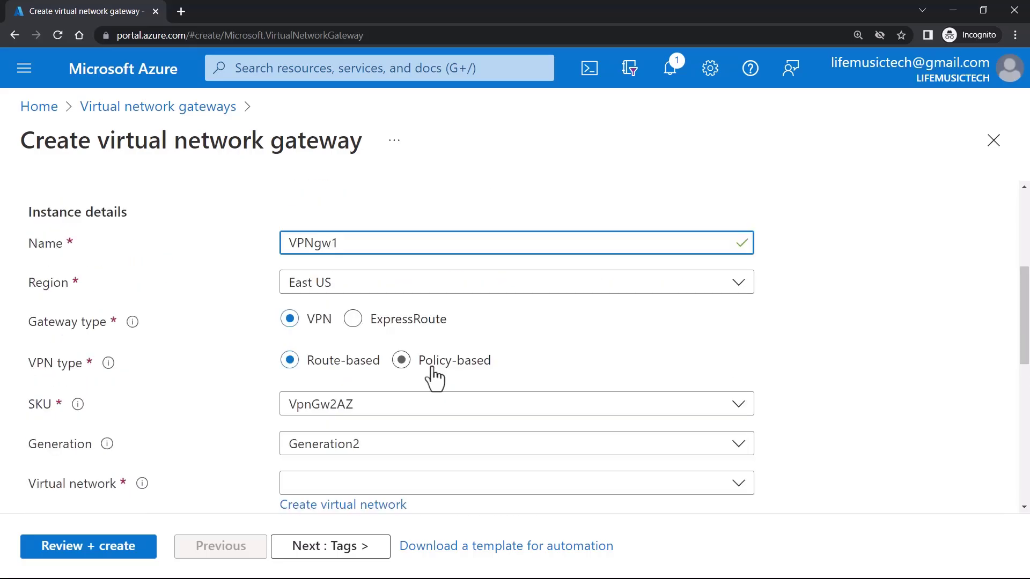
pyautogui.click(434, 376)
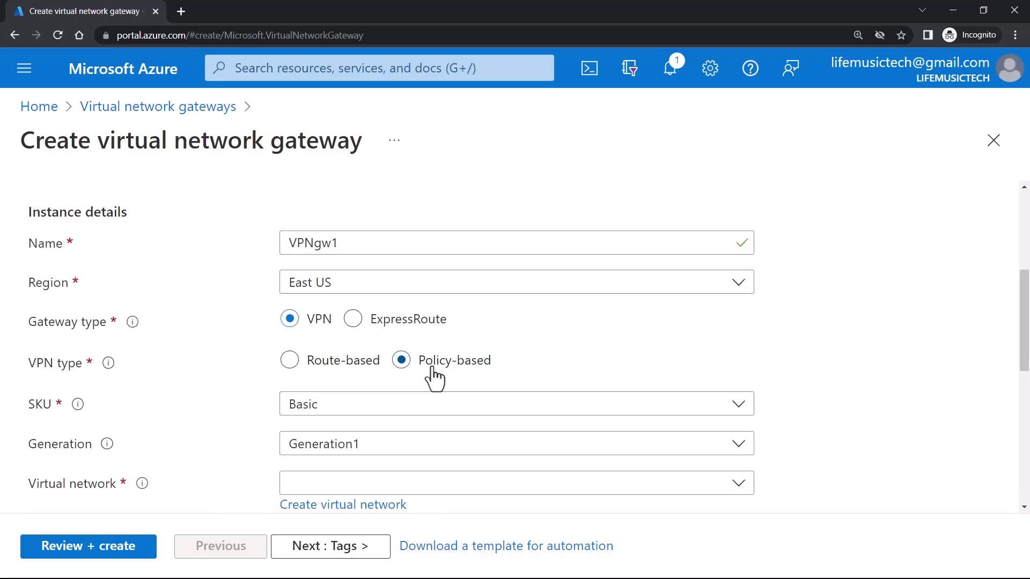
pyautogui.click(333, 370)
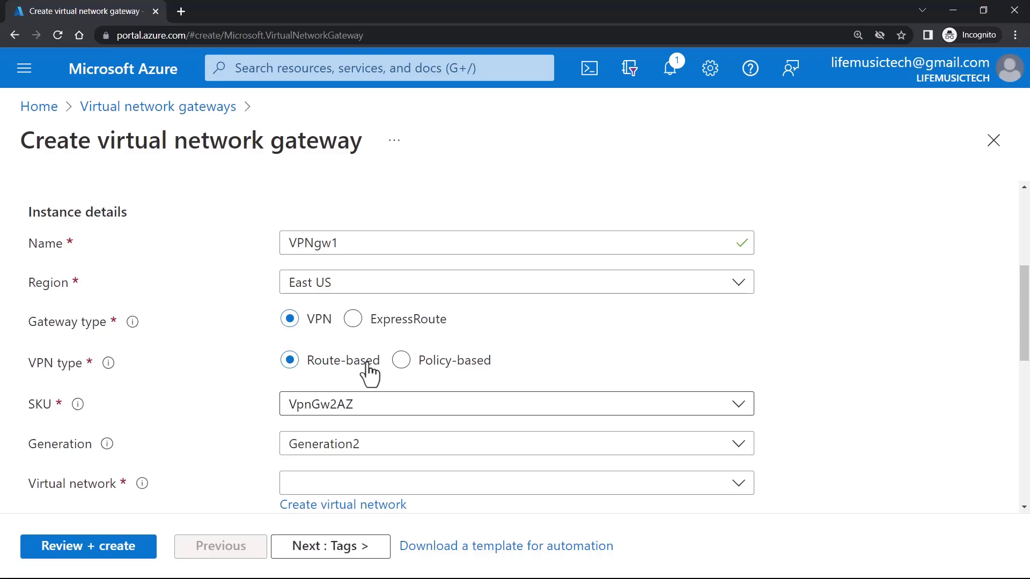
# - Choose the Basic SKU and keep Generation1 for the gateway
pyautogui.click(342, 411)
pyautogui.click(340, 179)
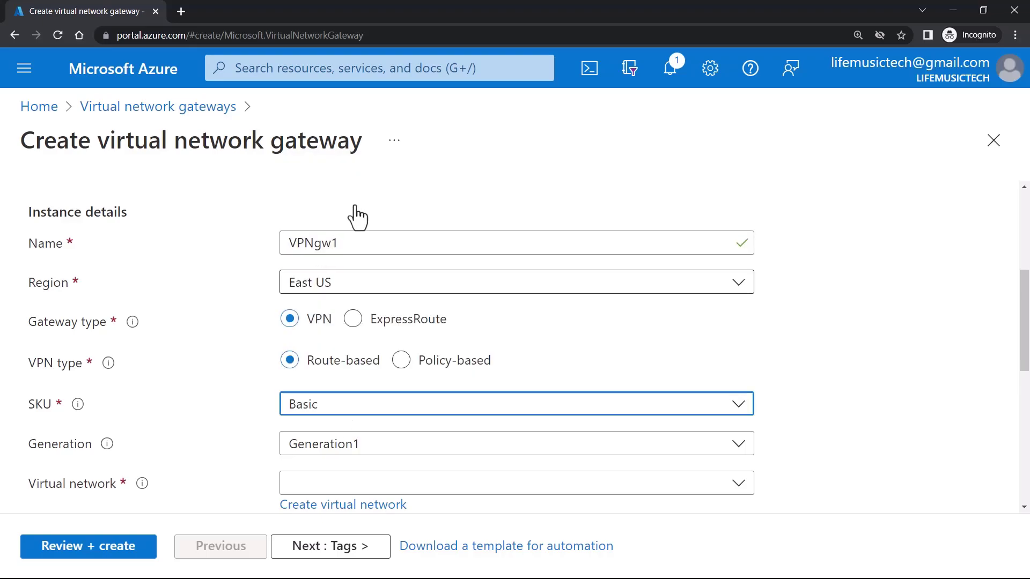
pyautogui.click(455, 410)
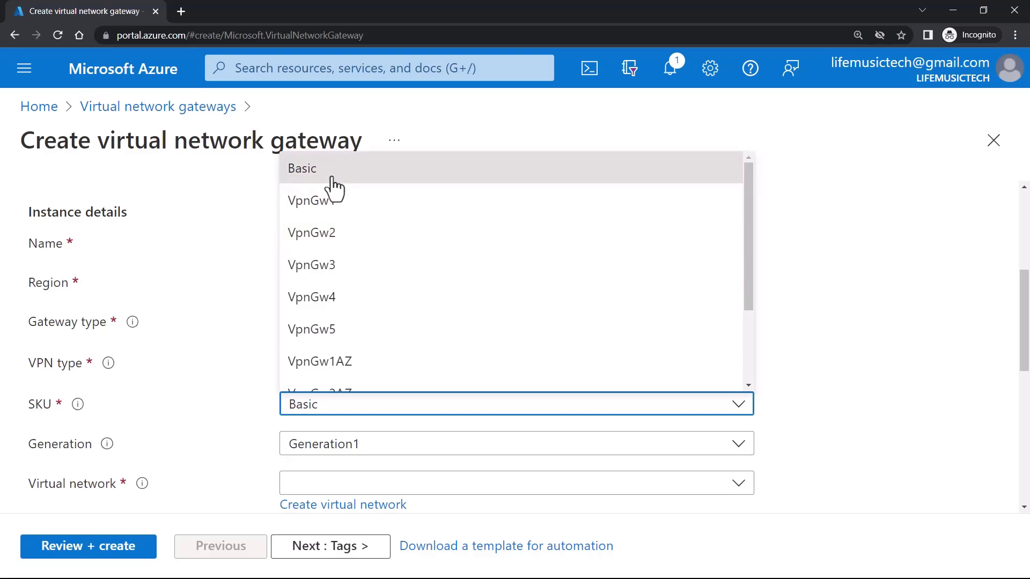
pyautogui.scroll(-3, 370, 281)
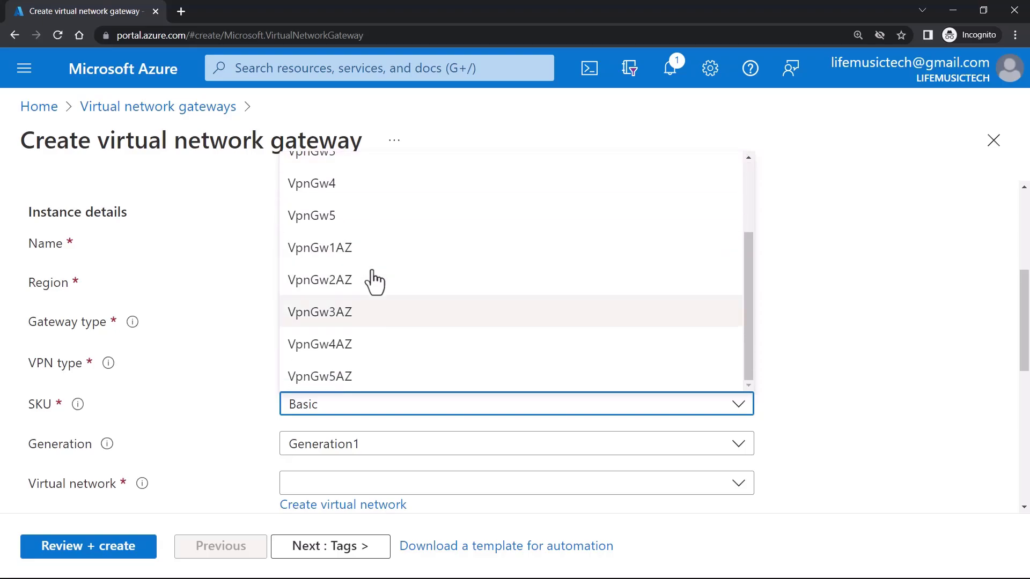
pyautogui.click(388, 248)
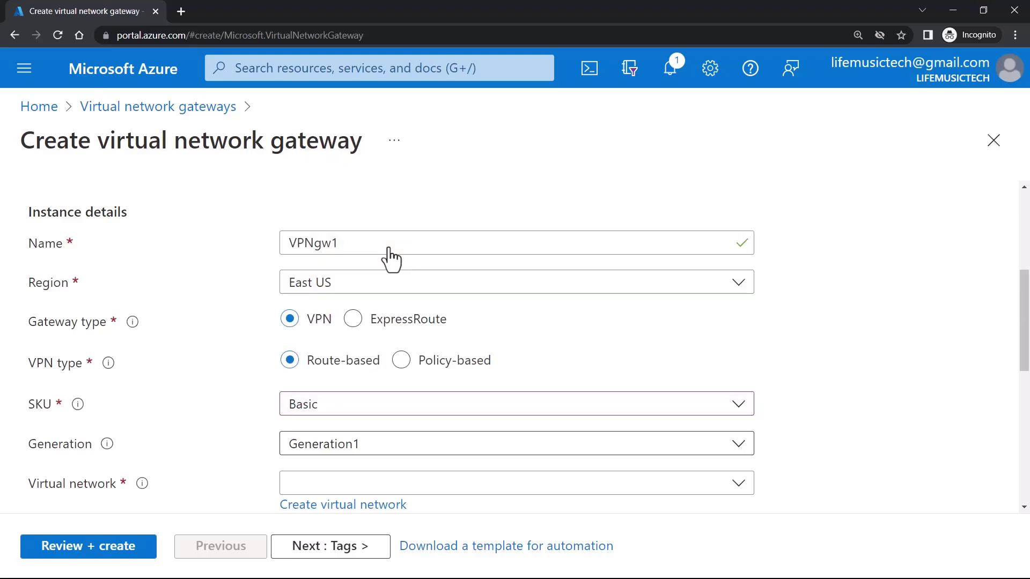
pyautogui.click(436, 463)
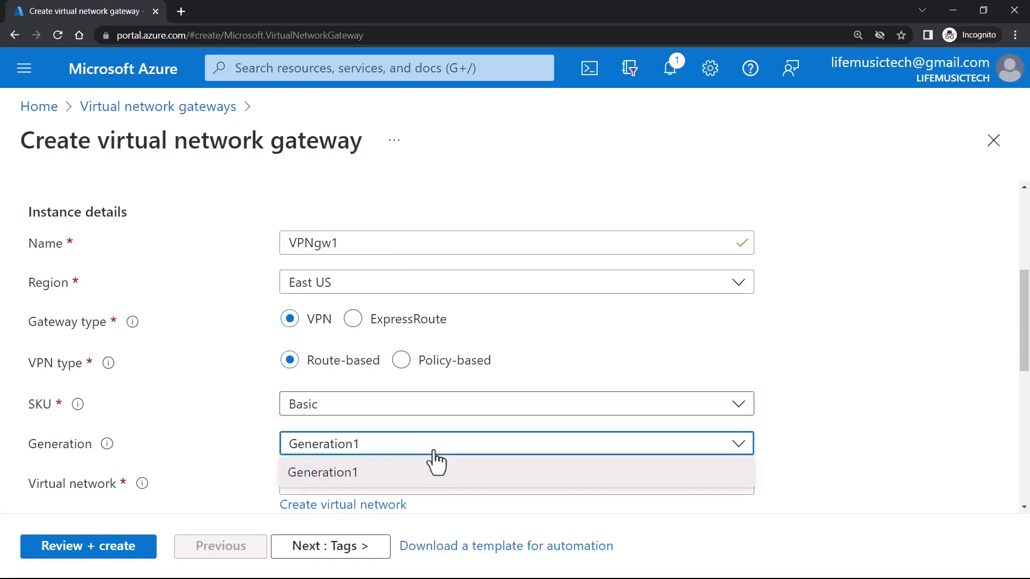
pyautogui.click(876, 419)
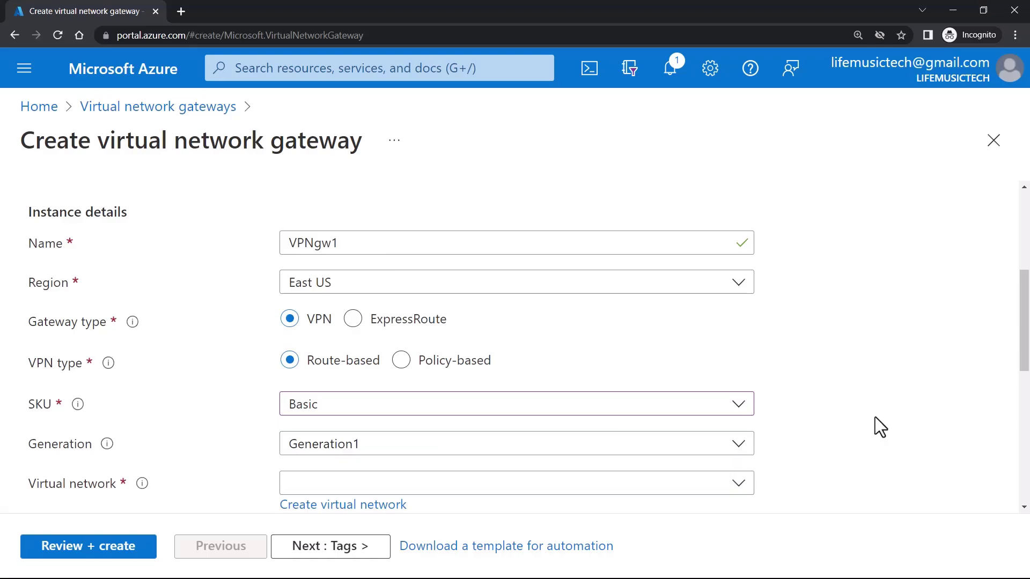
# - Try the VpnGw2 SKU, then switch the SKU back to Basic
pyautogui.click(418, 414)
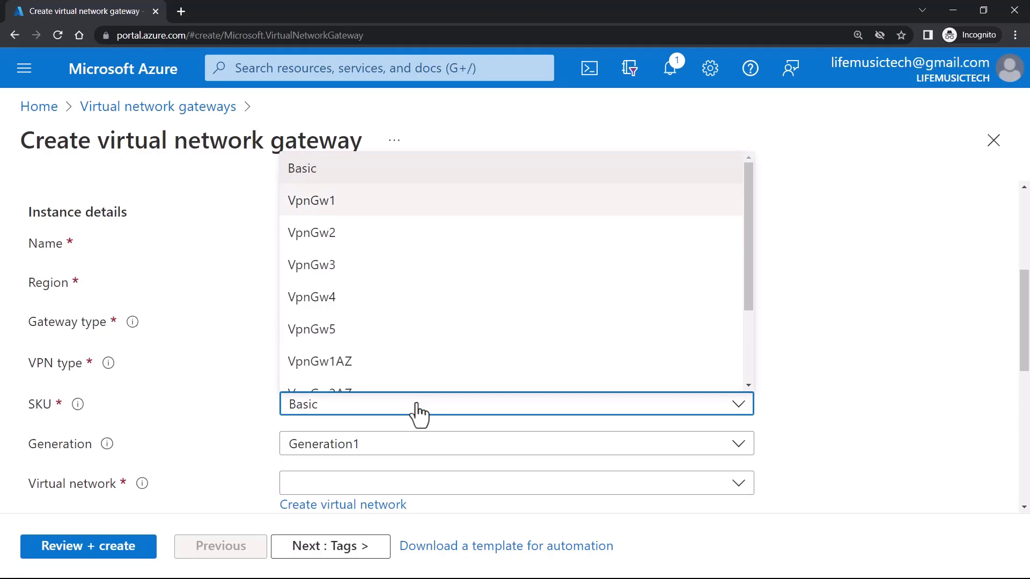
pyautogui.click(801, 325)
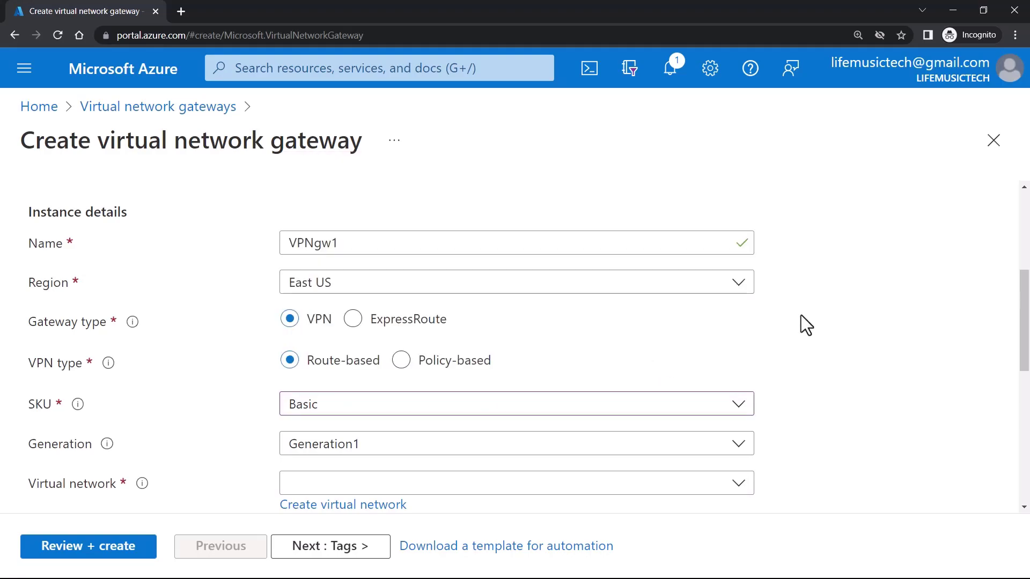
pyautogui.click(590, 406)
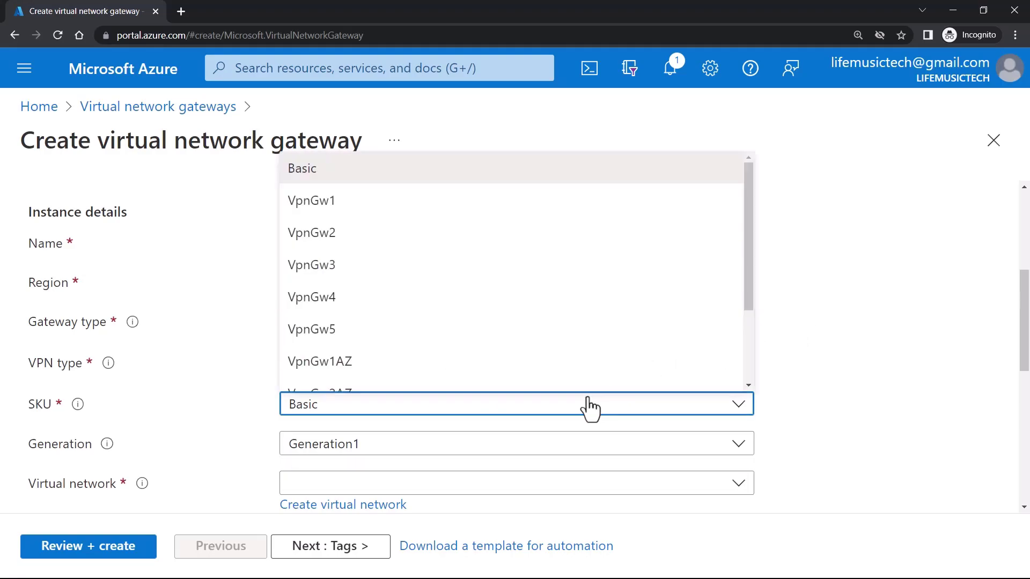
pyautogui.click(375, 233)
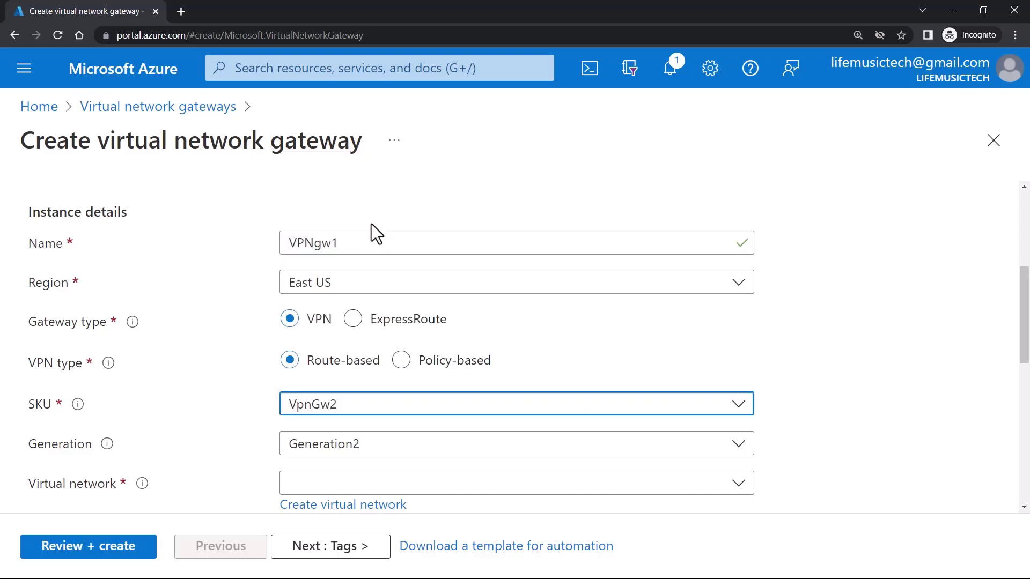
pyautogui.click(440, 450)
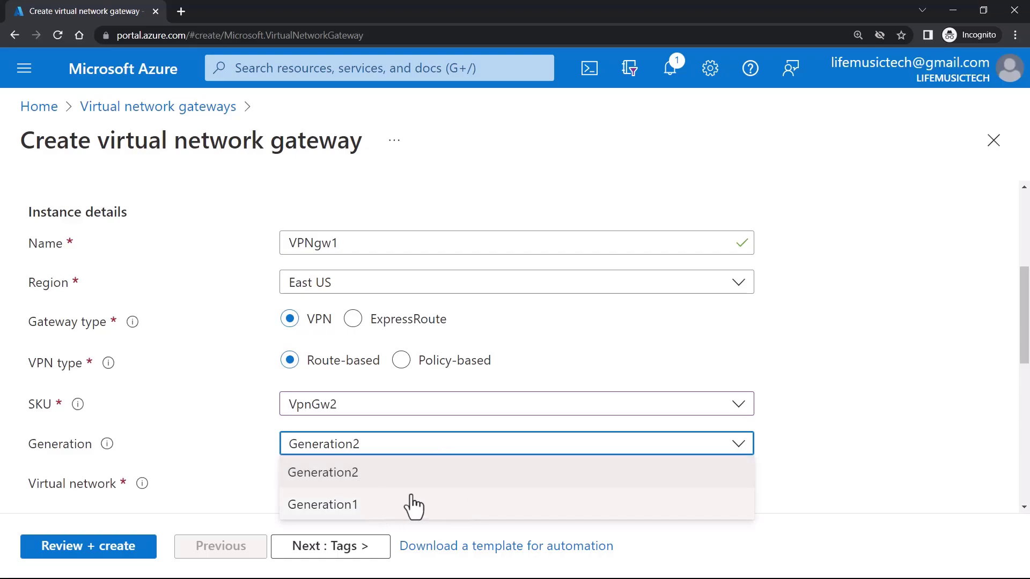
pyautogui.click(490, 418)
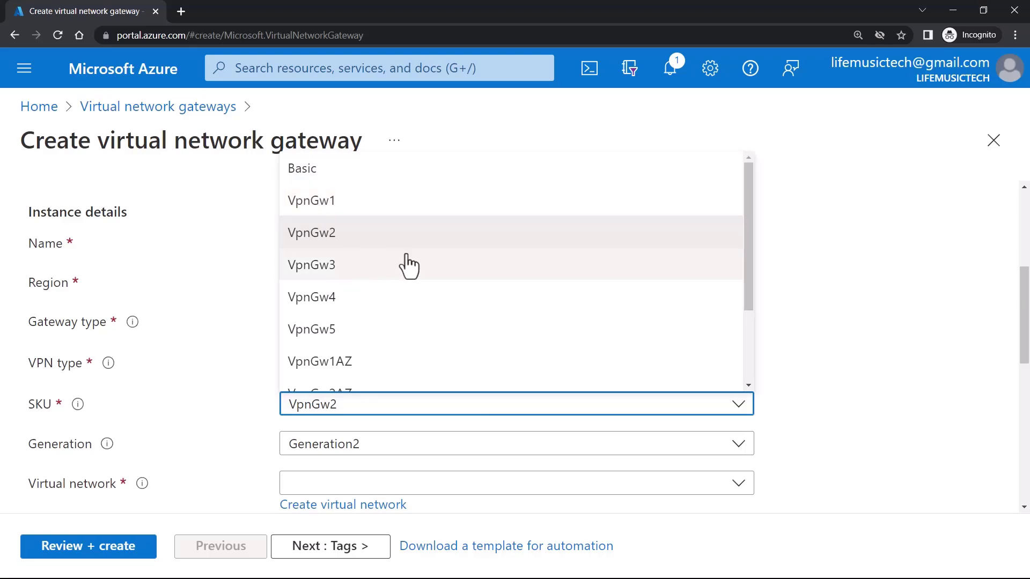
pyautogui.click(372, 180)
# - Keep Generation1 and attach the gateway to the VNET1 virtual network
pyautogui.scroll(-3, 685, 352)
pyautogui.click(397, 309)
pyautogui.click(395, 338)
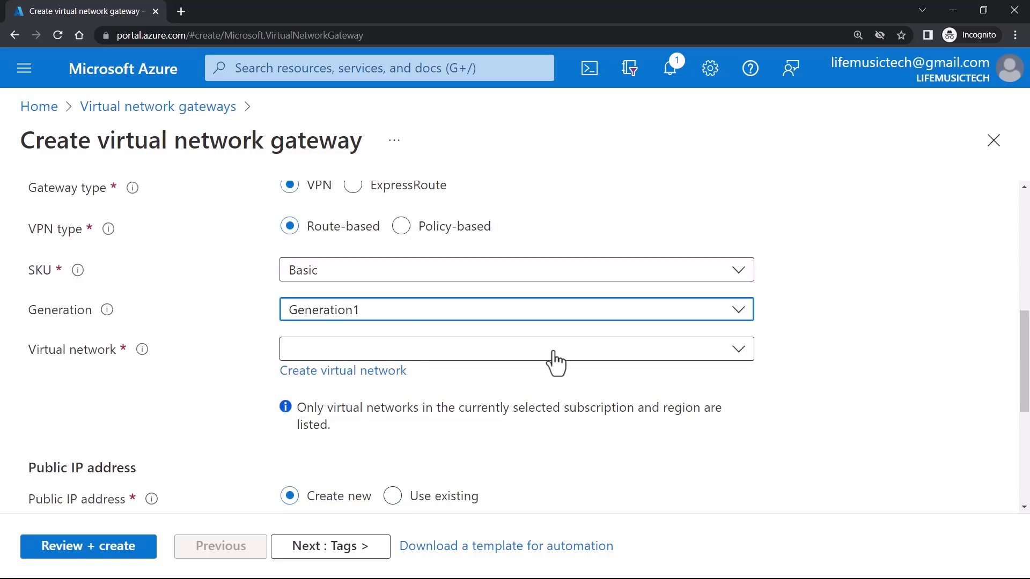
pyautogui.click(572, 356)
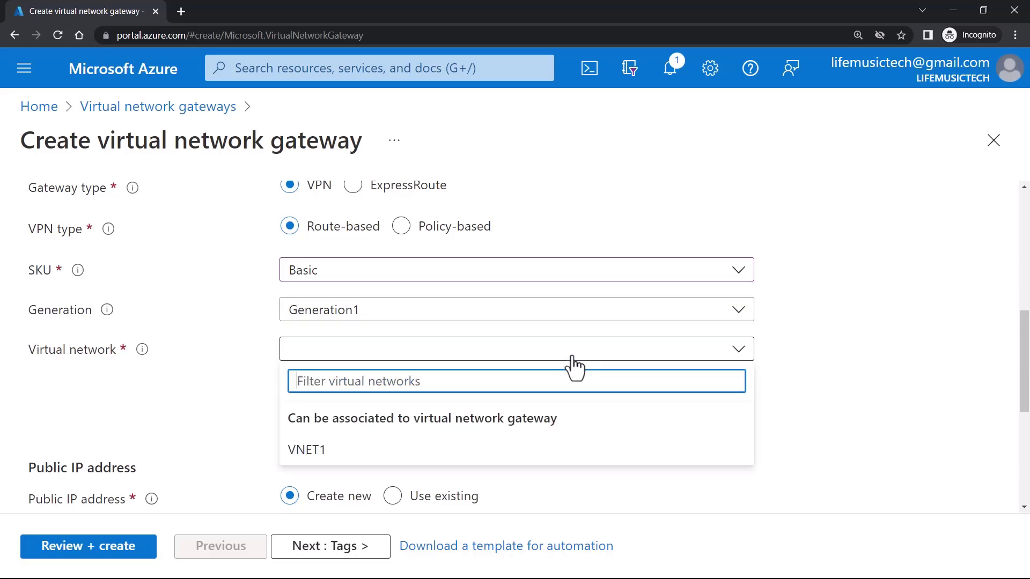
pyautogui.click(437, 450)
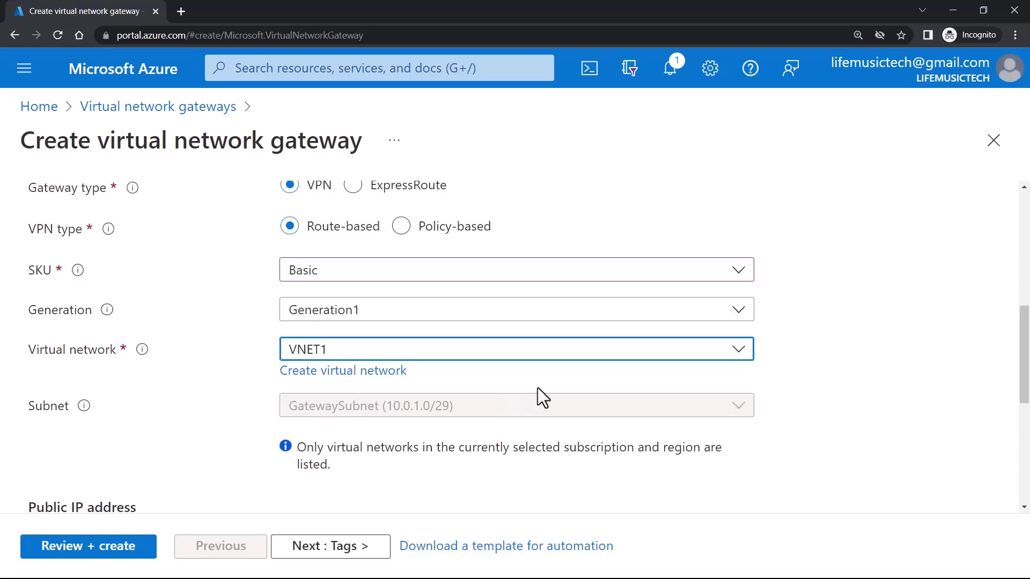
# - Create a new Basic public IP named VPNgw1-pip1 for the gateway
pyautogui.scroll(-5, 538, 388)
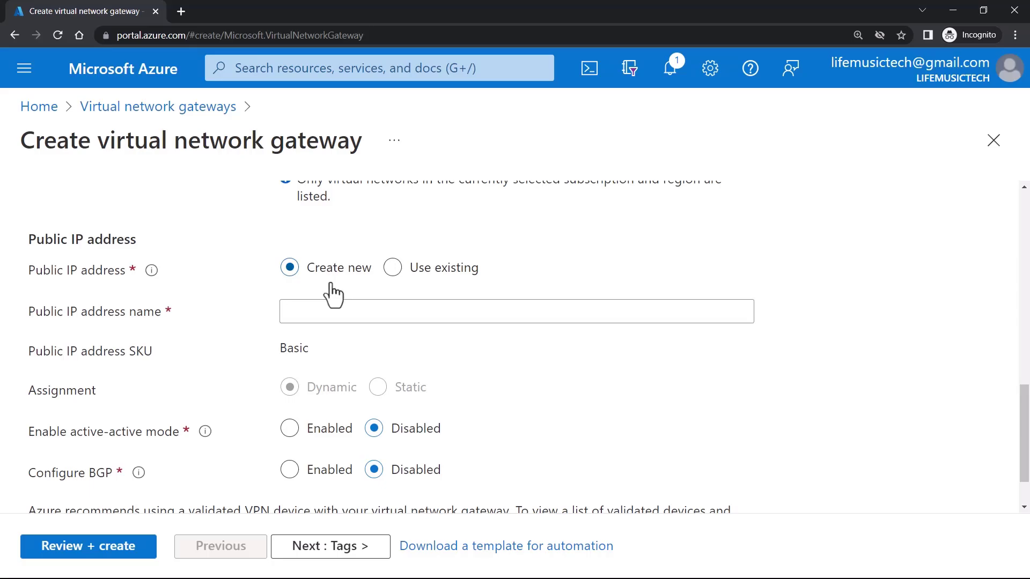
pyautogui.moveTo(30, 270); pyautogui.dragTo(110, 268)
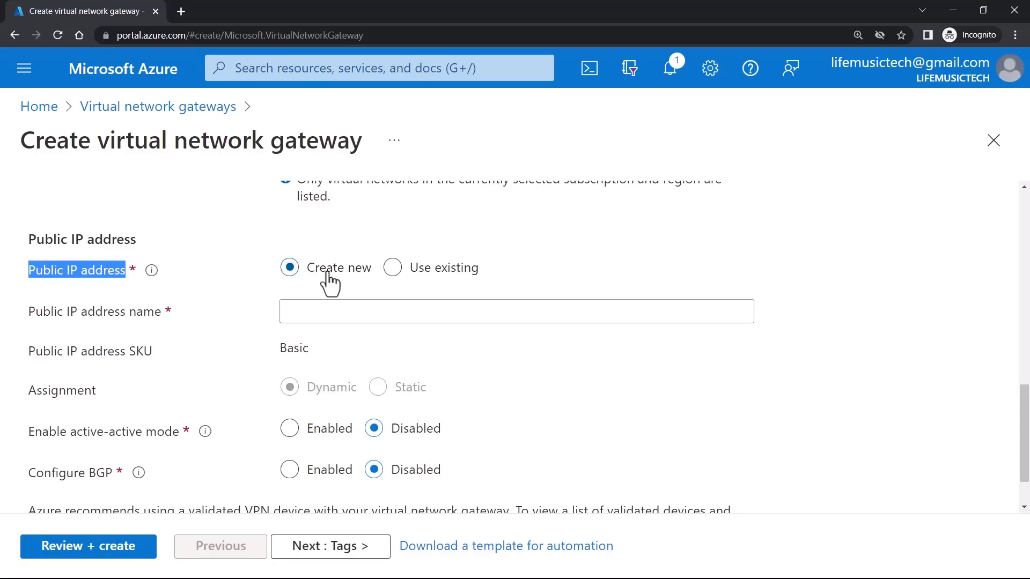
pyautogui.click(412, 274)
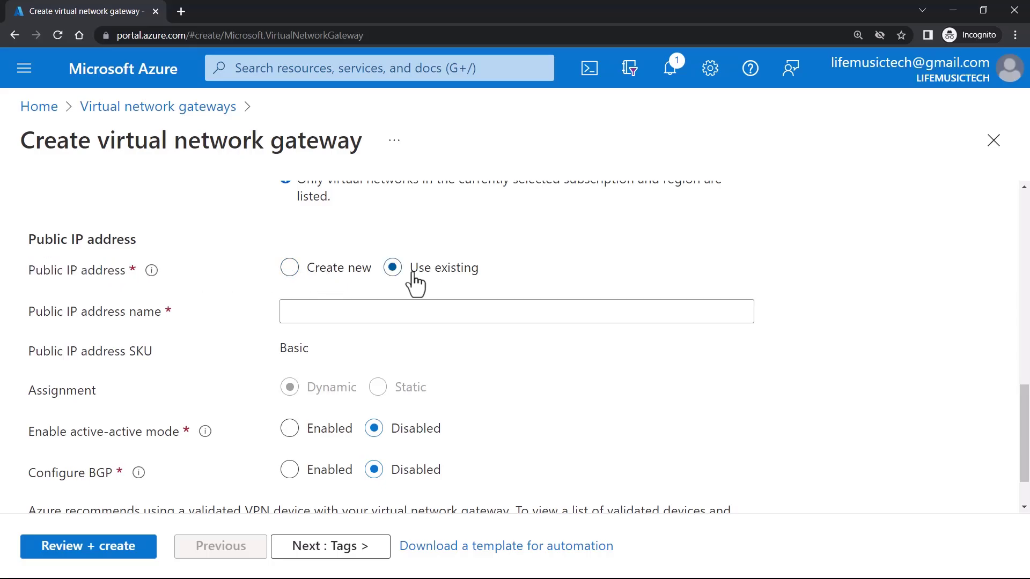
pyautogui.click(331, 289)
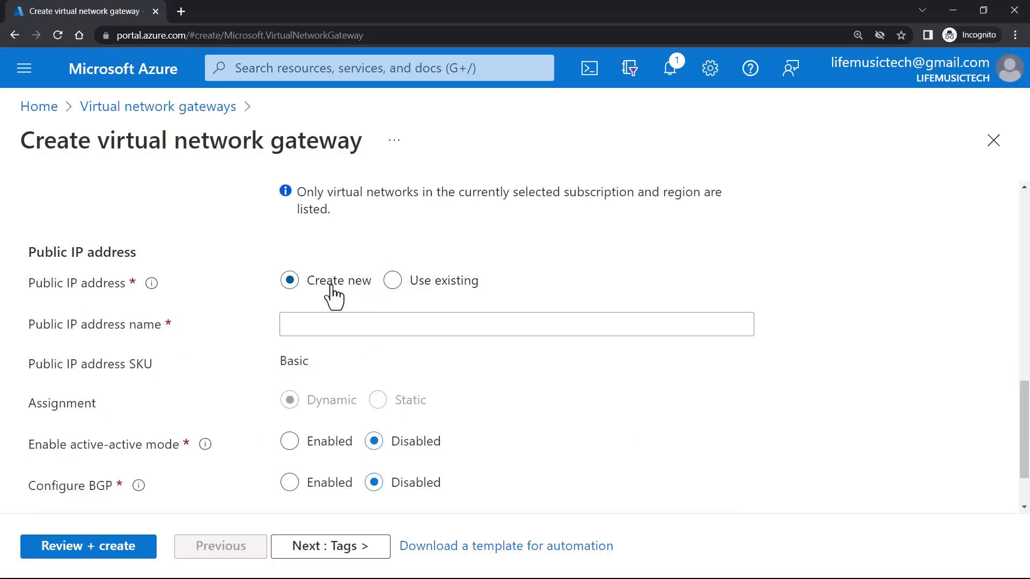
pyautogui.click(369, 317)
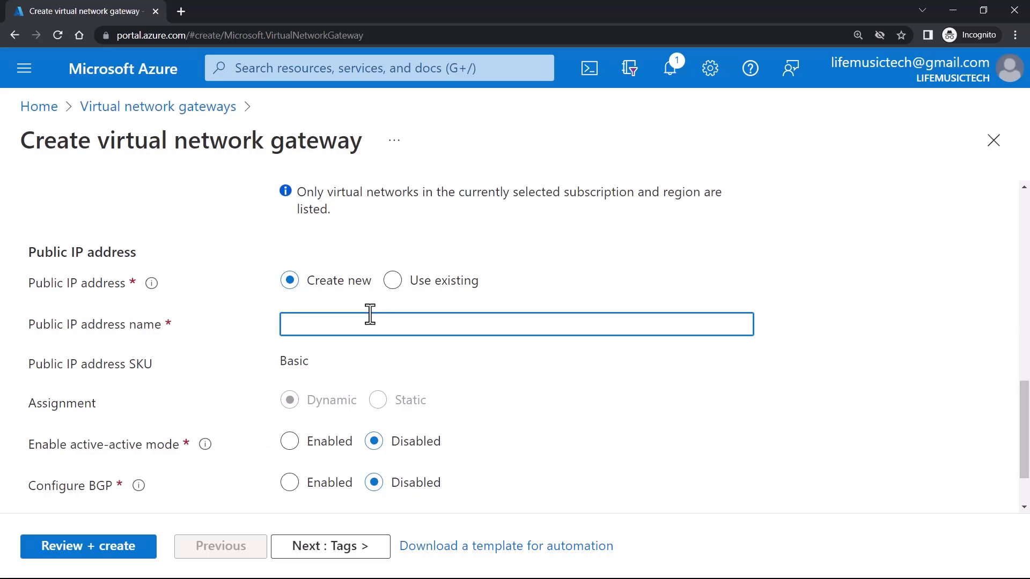
pyautogui.write('VPNgw1-pip1')
pyautogui.scroll(5, 311, 354)
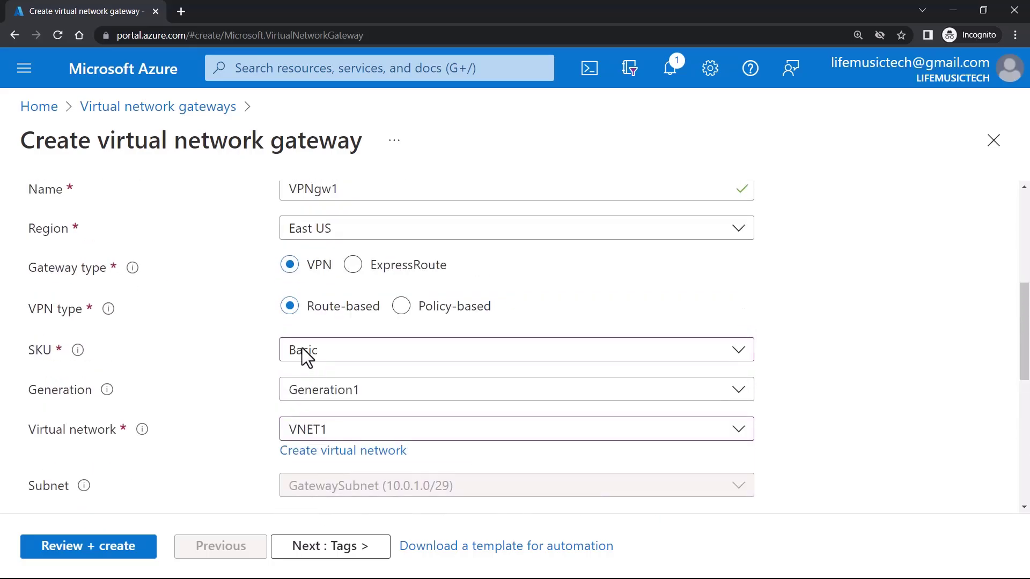
pyautogui.scroll(-5, 304, 359)
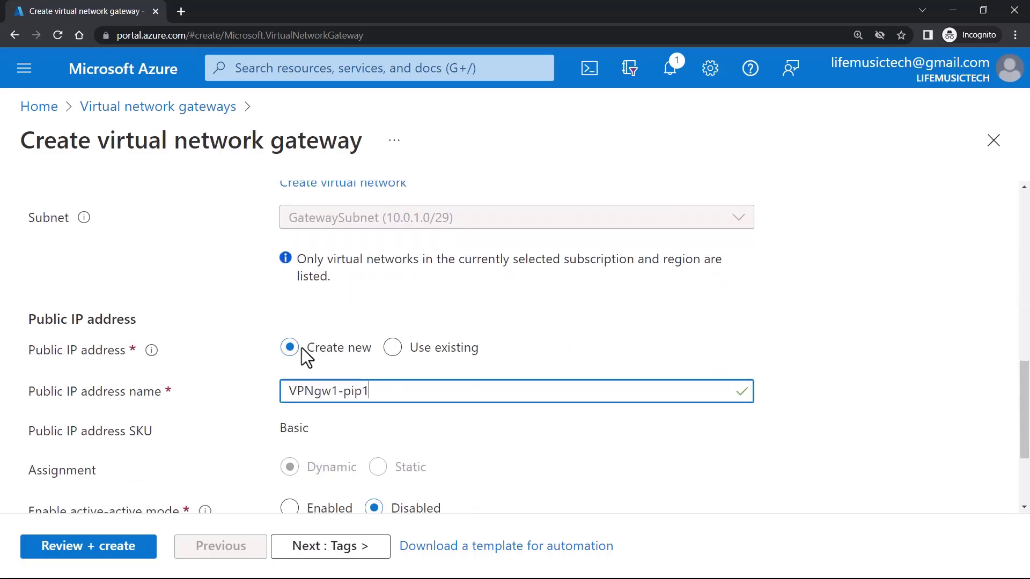
pyautogui.doubleClick(283, 424)
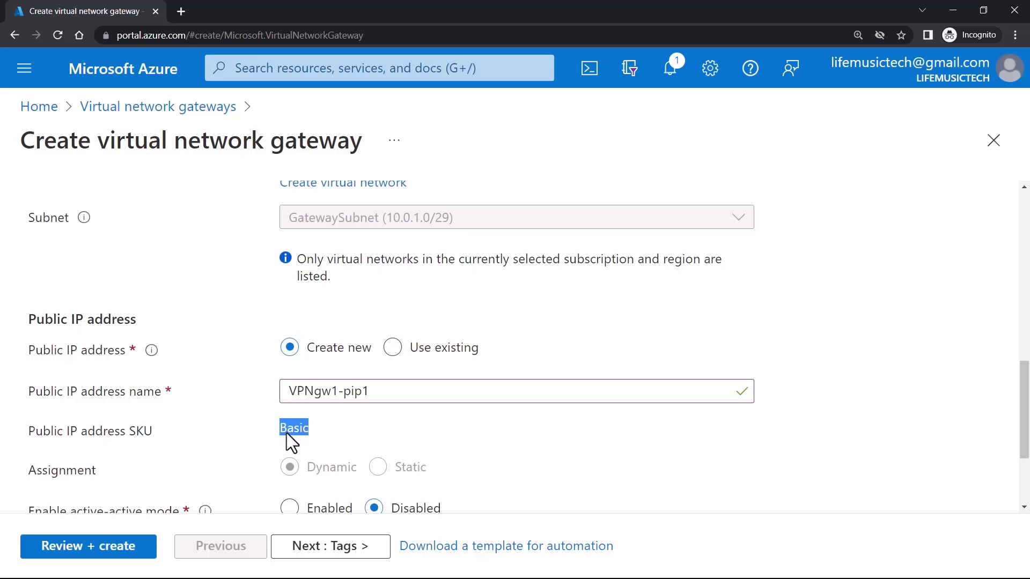
pyautogui.scroll(-1, 286, 433)
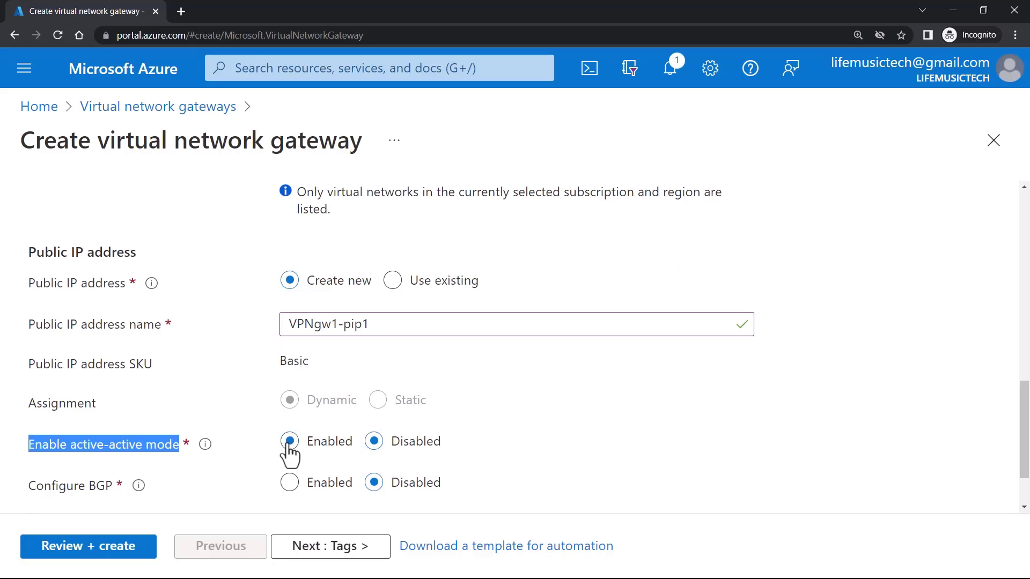
# - Preview the active-active and BGP options, then set both back to Disabled
pyautogui.click(289, 442)
pyautogui.scroll(-2, 288, 444)
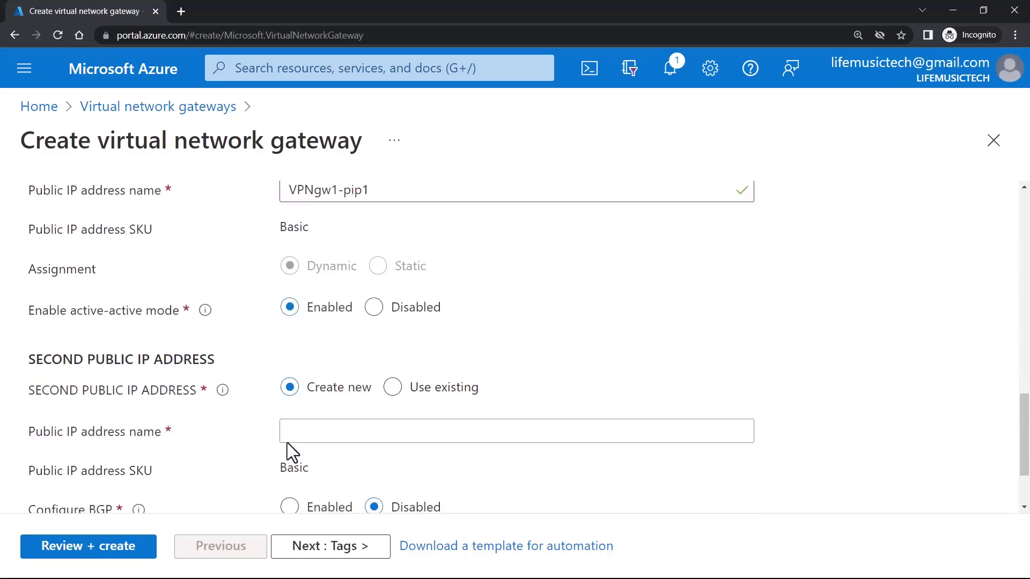
pyautogui.click(391, 318)
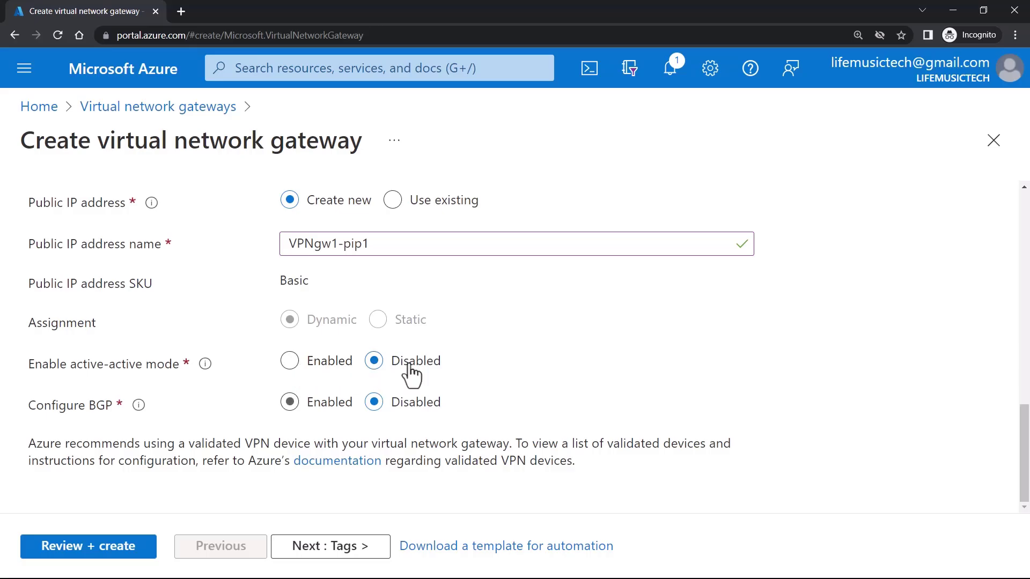
pyautogui.click(309, 407)
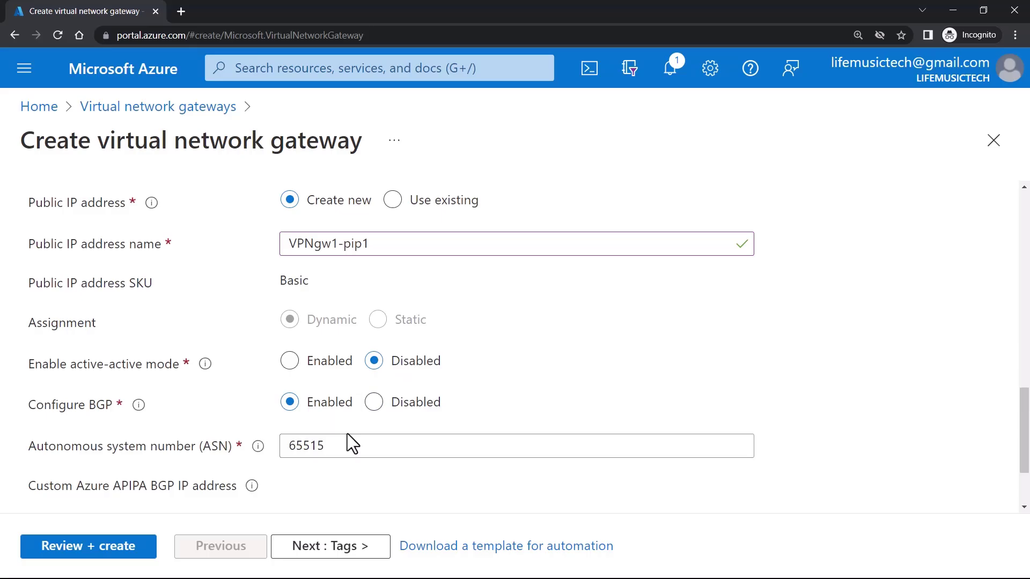
pyautogui.scroll(-2, 349, 429)
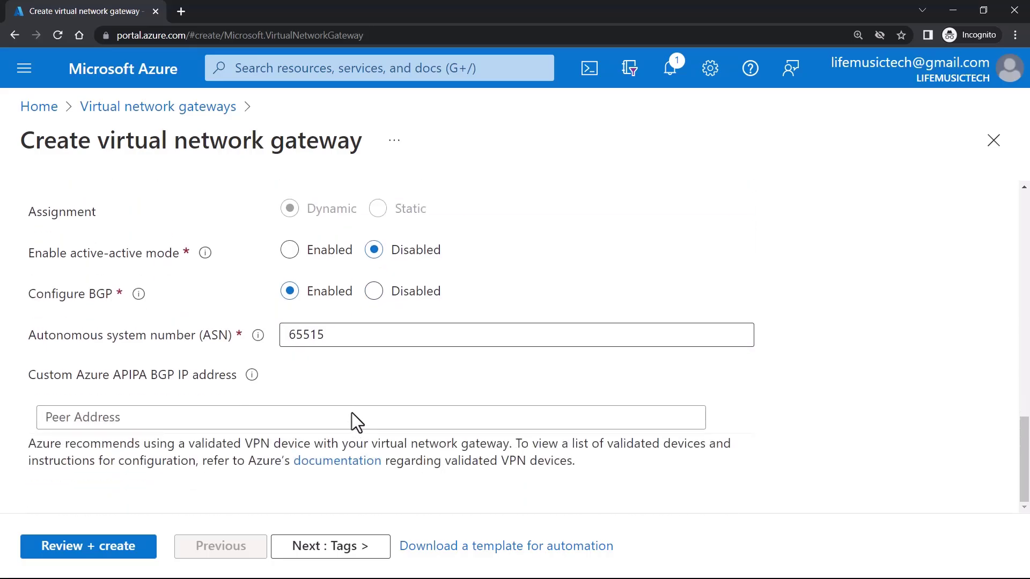
pyautogui.click(374, 292)
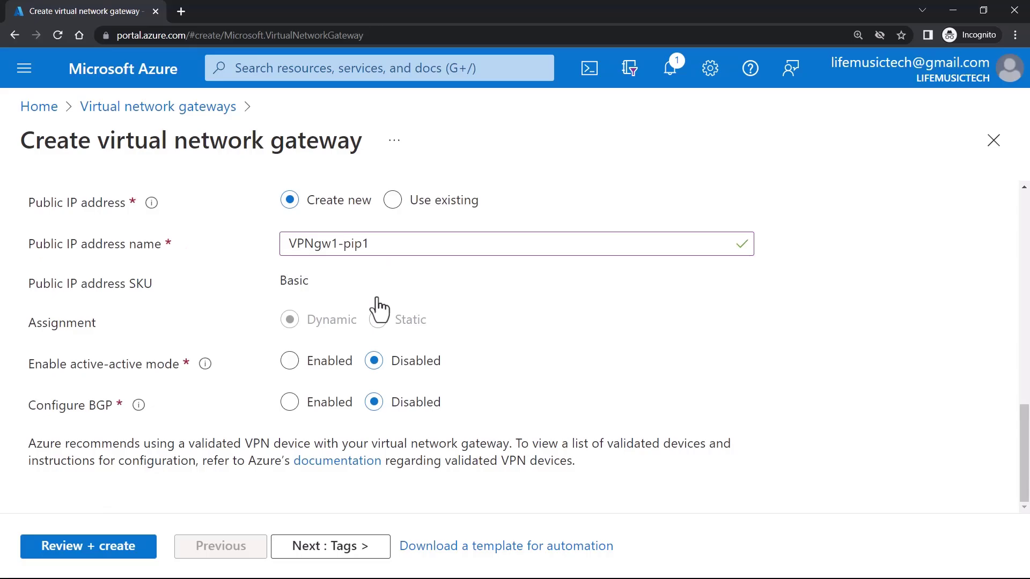
# - Confirm the SKU stays Basic and advance to the Tags step
pyautogui.scroll(10, 414, 407)
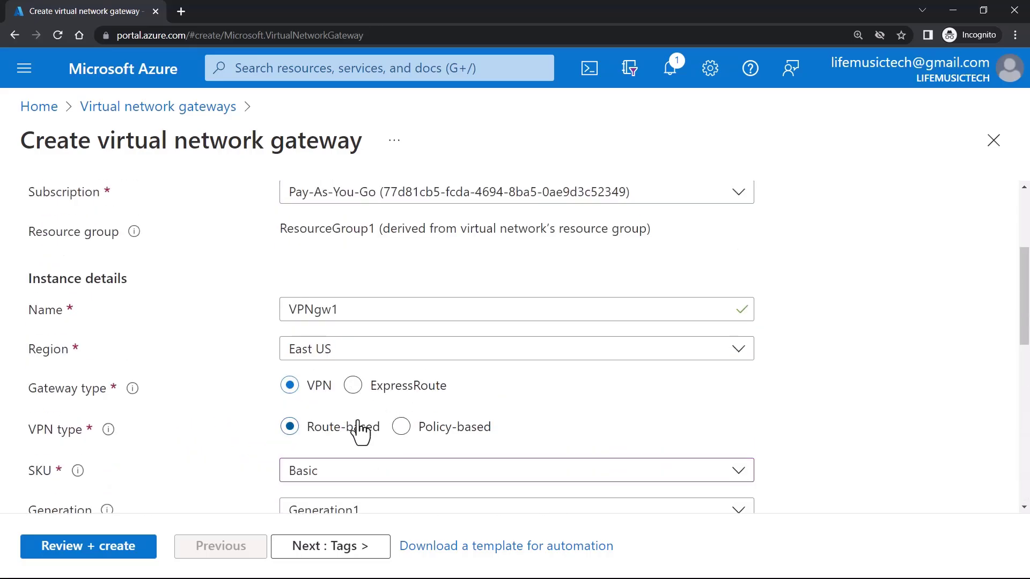
pyautogui.click(354, 471)
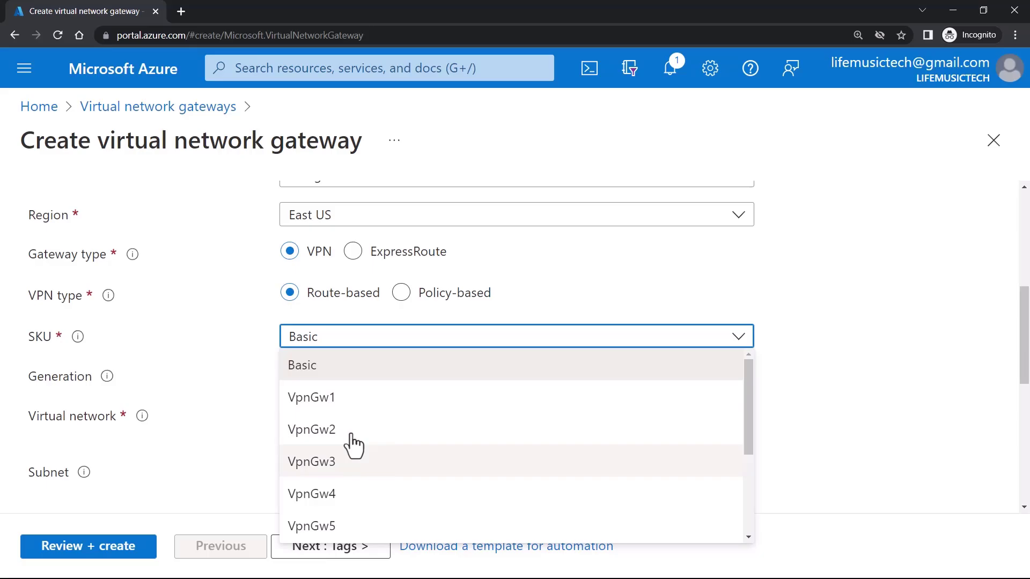
pyautogui.press('Escape')
pyautogui.scroll(-8, 352, 434)
pyautogui.click(353, 551)
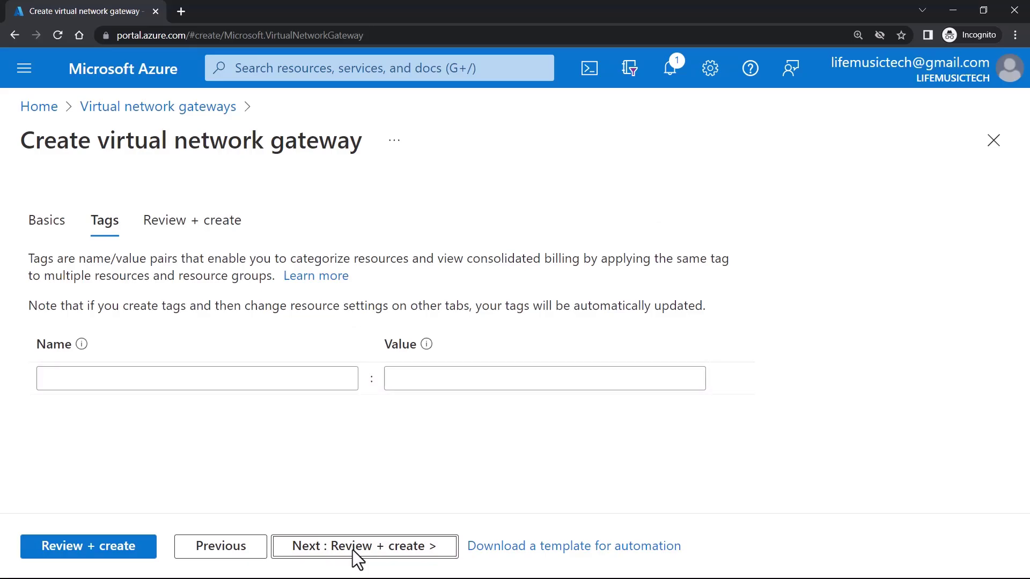
# - Pass Review + create validation and deploy VPNgw1 with public IP VPNgw1-pip1
pyautogui.click(396, 548)
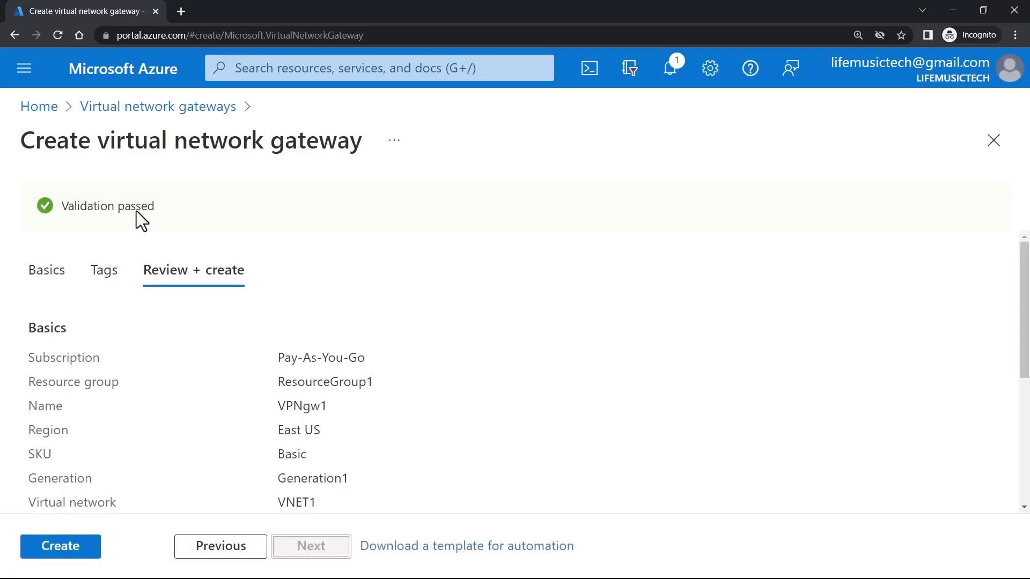
pyautogui.scroll(-5, 272, 358)
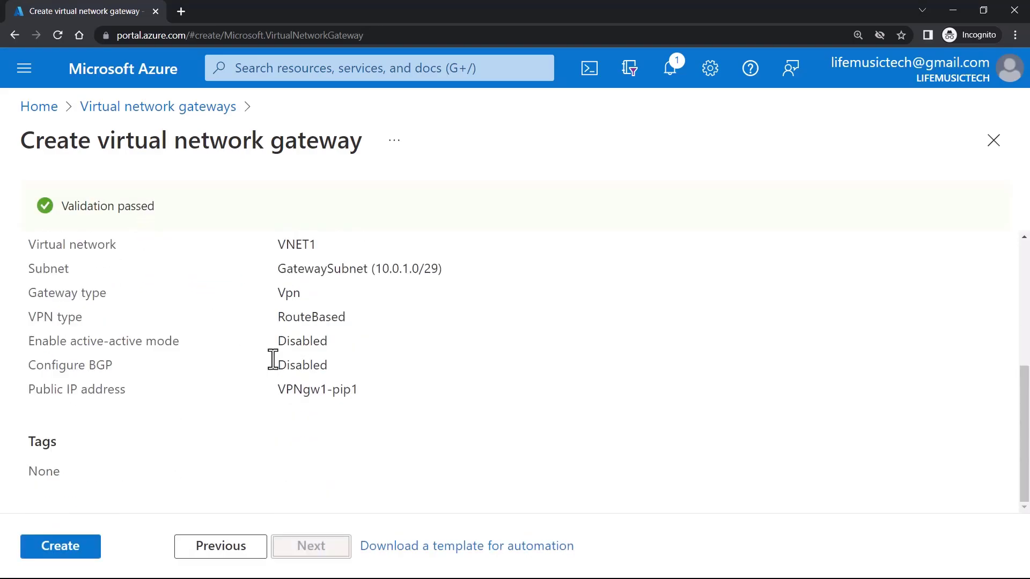
pyautogui.click(41, 550)
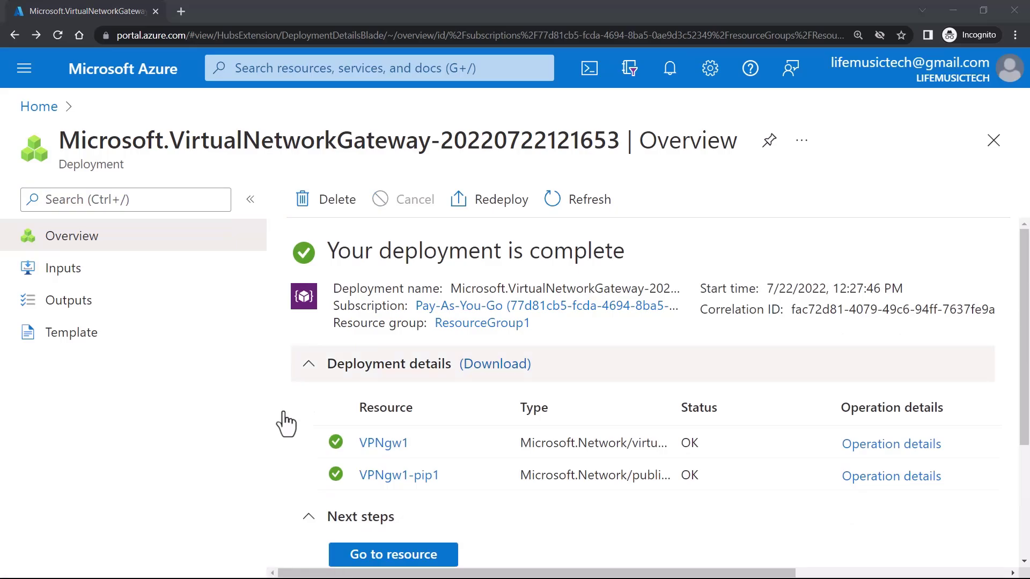
# - Go Home and open VPNgw1's overview from the Virtual network gateways list
pyautogui.tripleClick(427, 251)
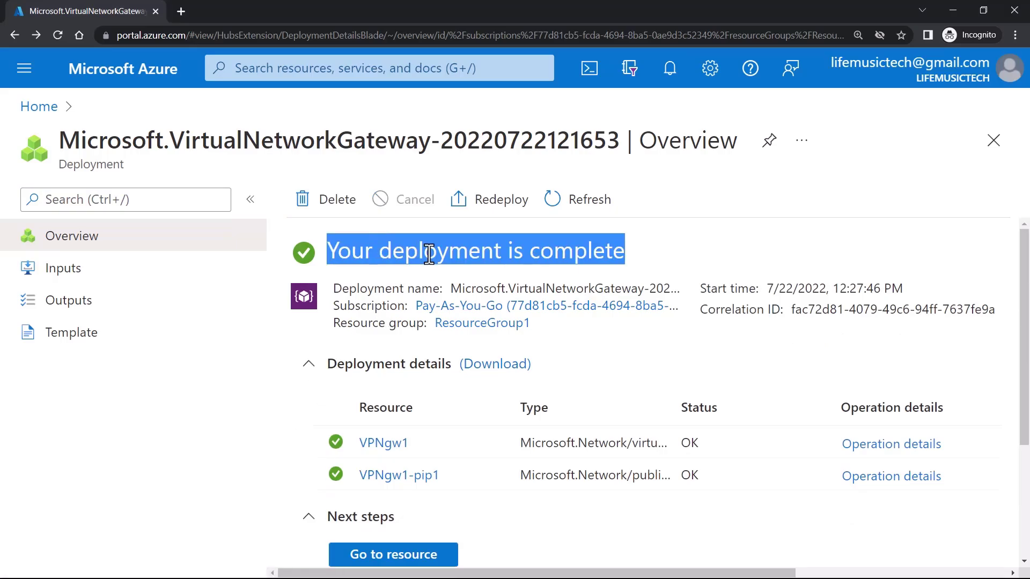
pyautogui.click(44, 108)
pyautogui.click(271, 214)
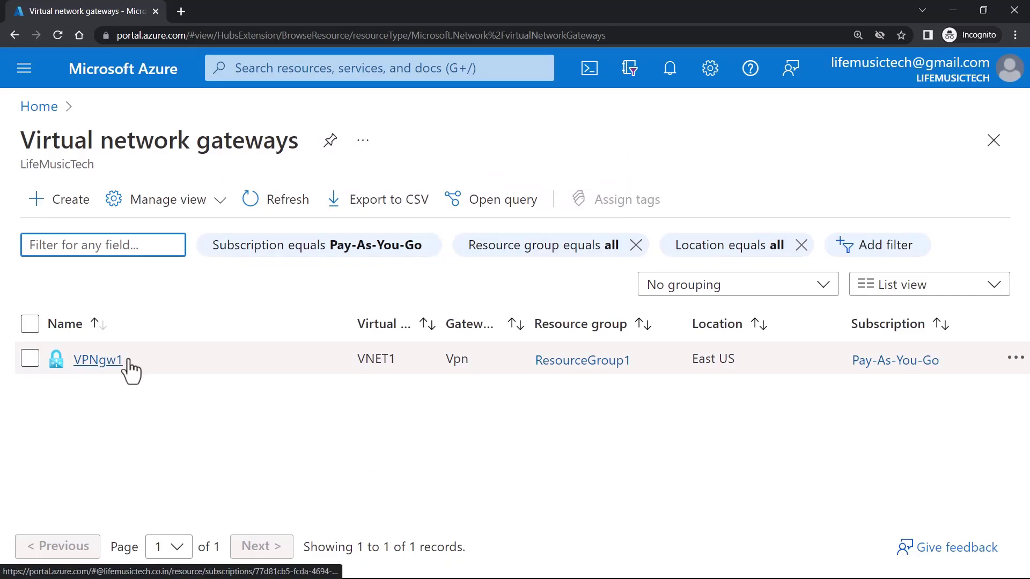
pyautogui.click(103, 360)
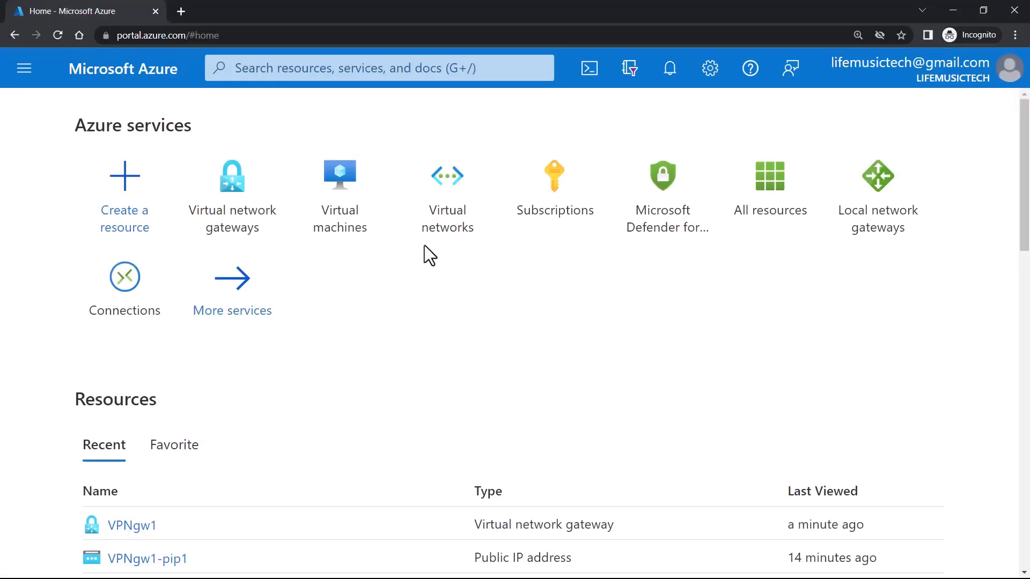
# - Search for local network gateways, open the empty list, and start a new one
pyautogui.click(260, 68)
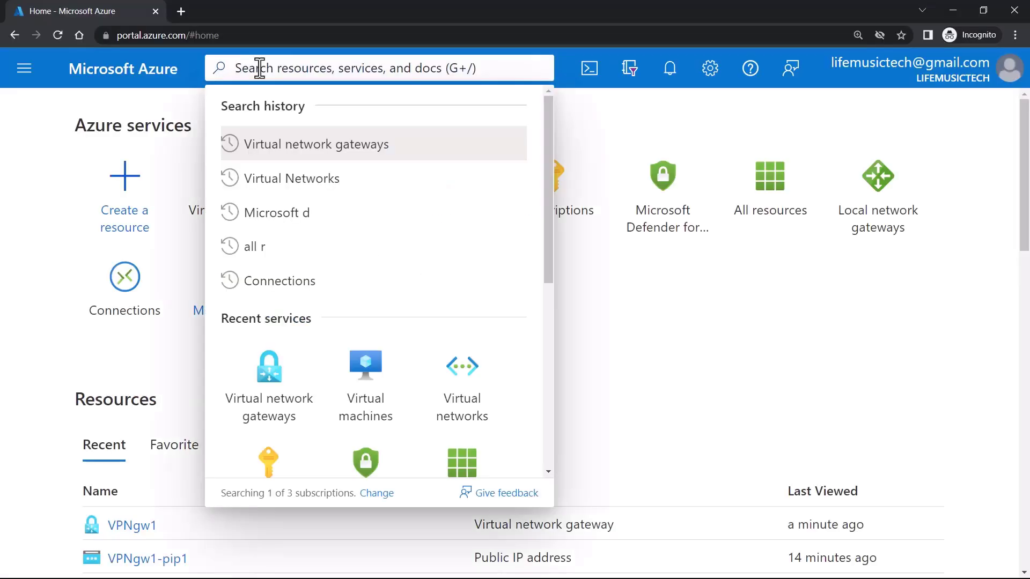
pyautogui.write('local network gateways')
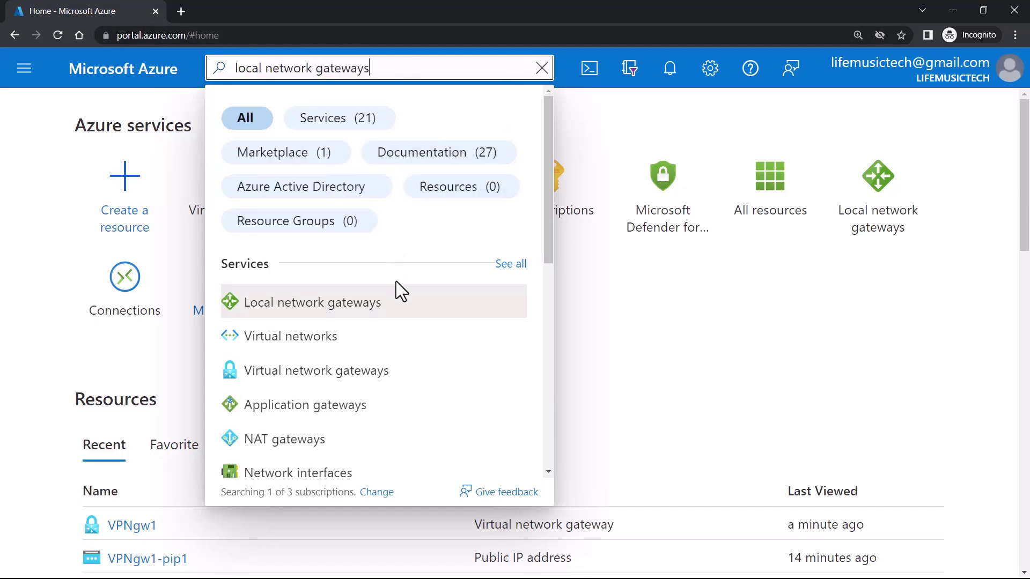
pyautogui.click(398, 292)
pyautogui.doubleClick(74, 144)
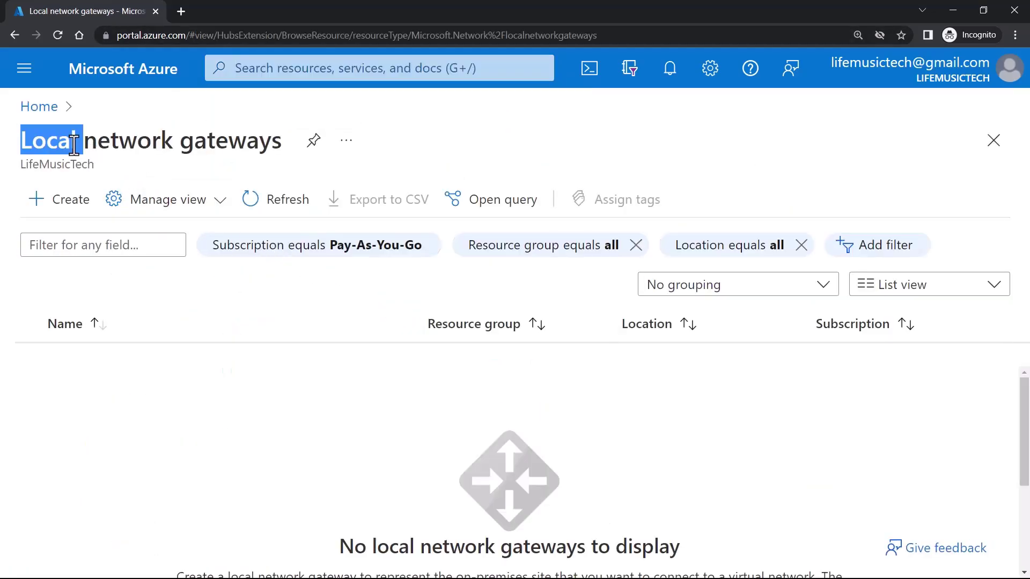
pyautogui.click(73, 144)
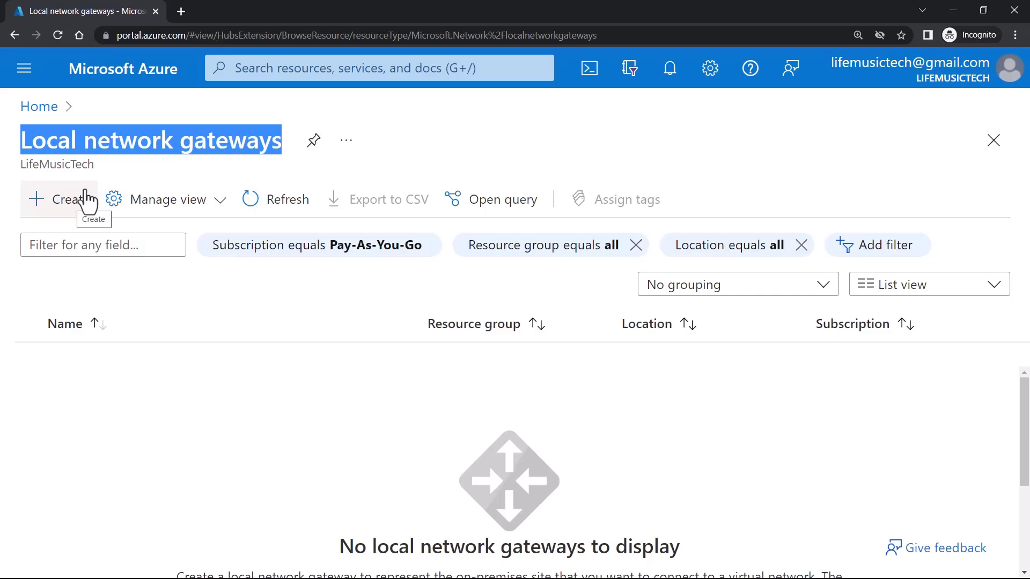
pyautogui.scroll(-3, 88, 199)
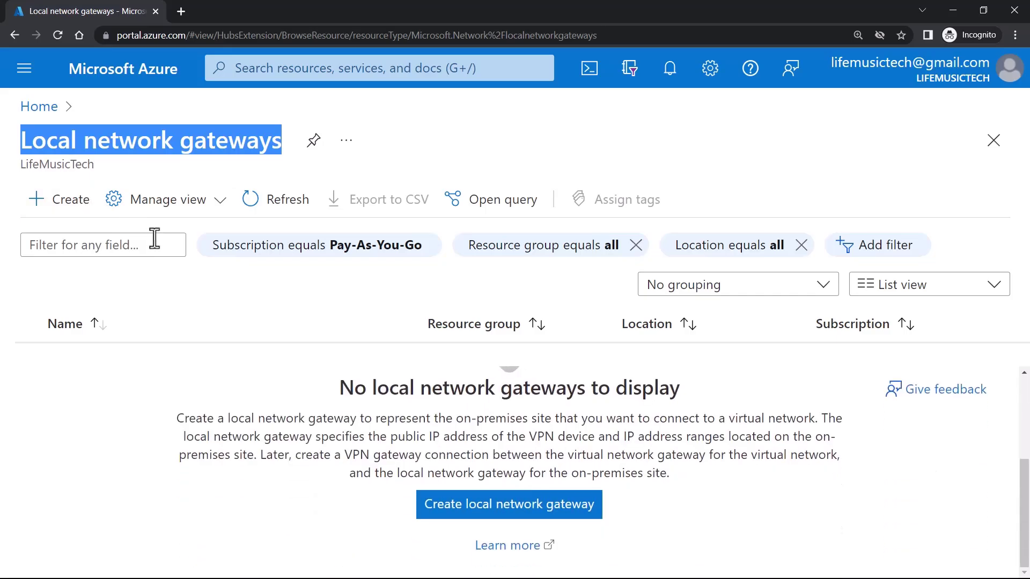
pyautogui.click(539, 514)
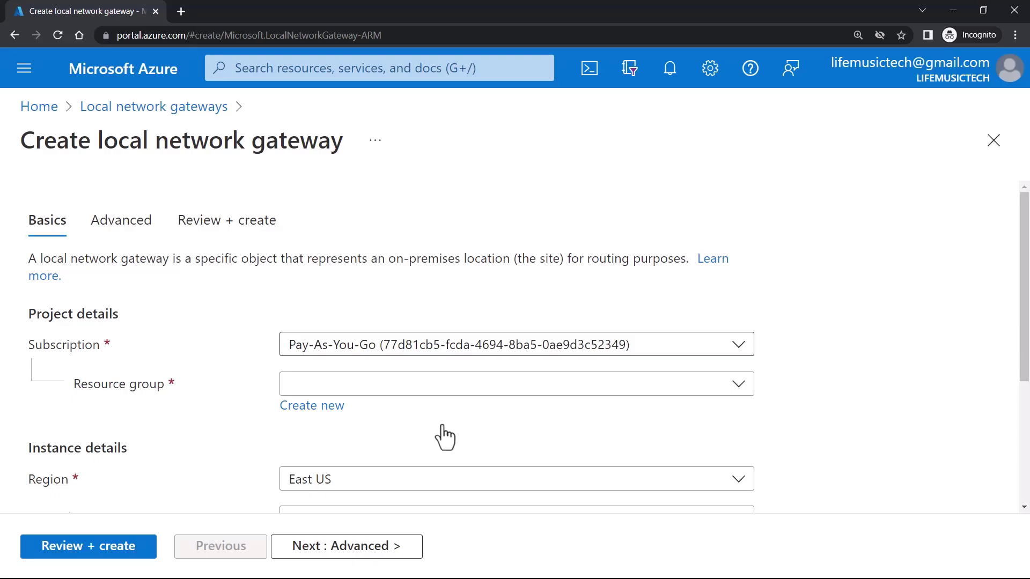
# - Put the local gateway in ResourceGroup1, name it On-Premises-LocalGw1, keep IP address endpoint
pyautogui.click(416, 390)
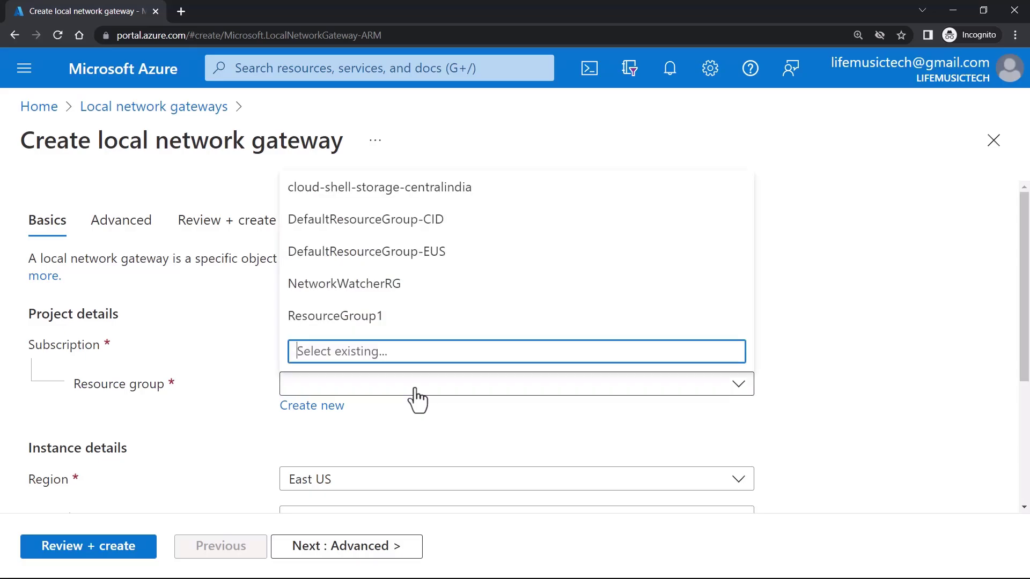
pyautogui.click(413, 321)
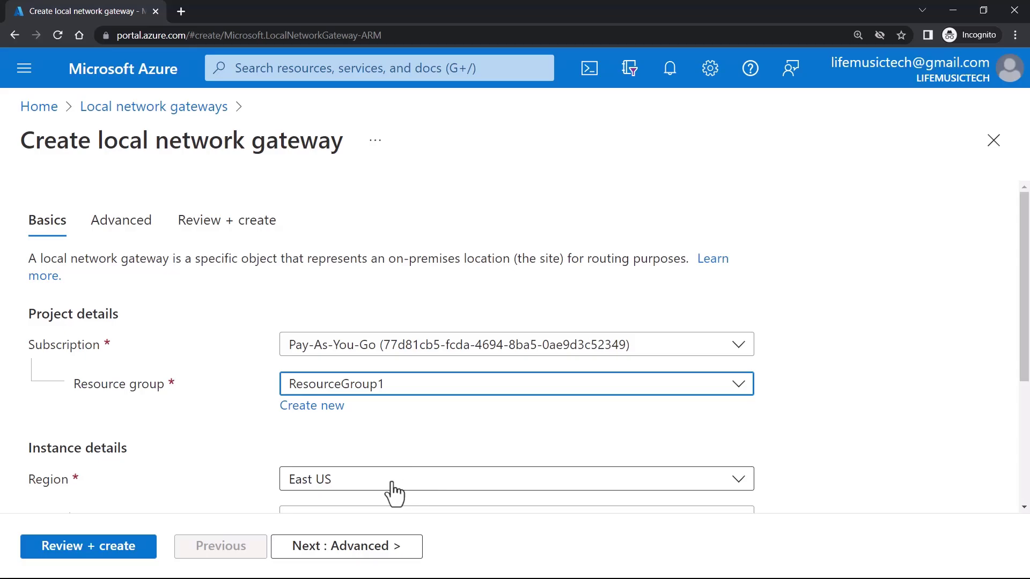
pyautogui.scroll(-4, 395, 493)
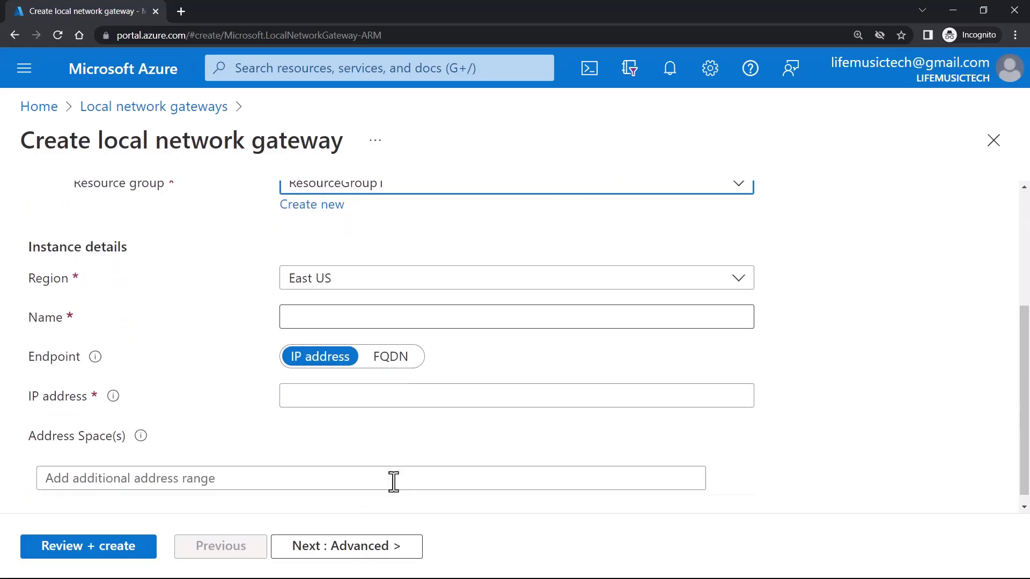
pyautogui.click(329, 322)
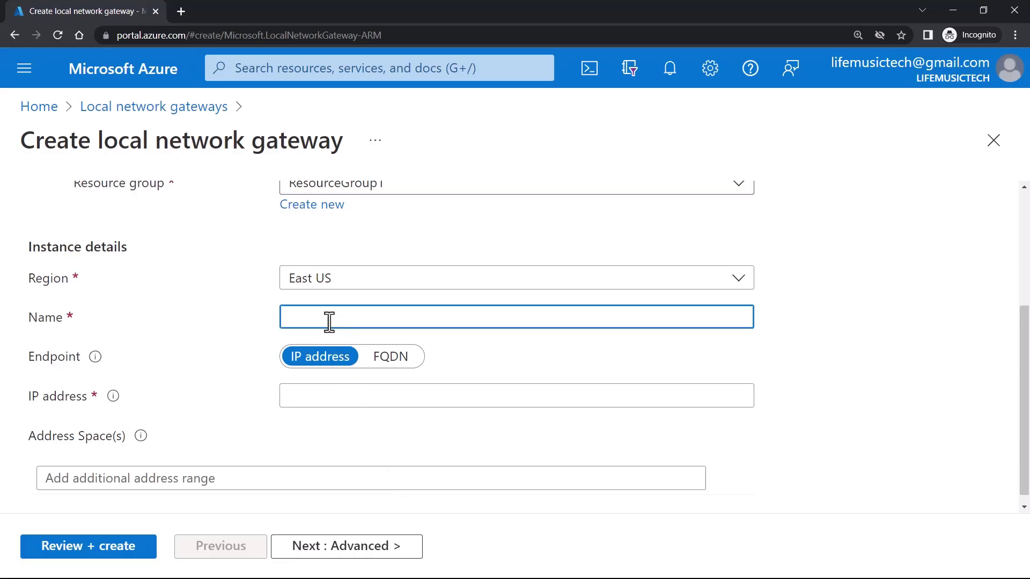
pyautogui.write('On-Premises-LocalGw1')
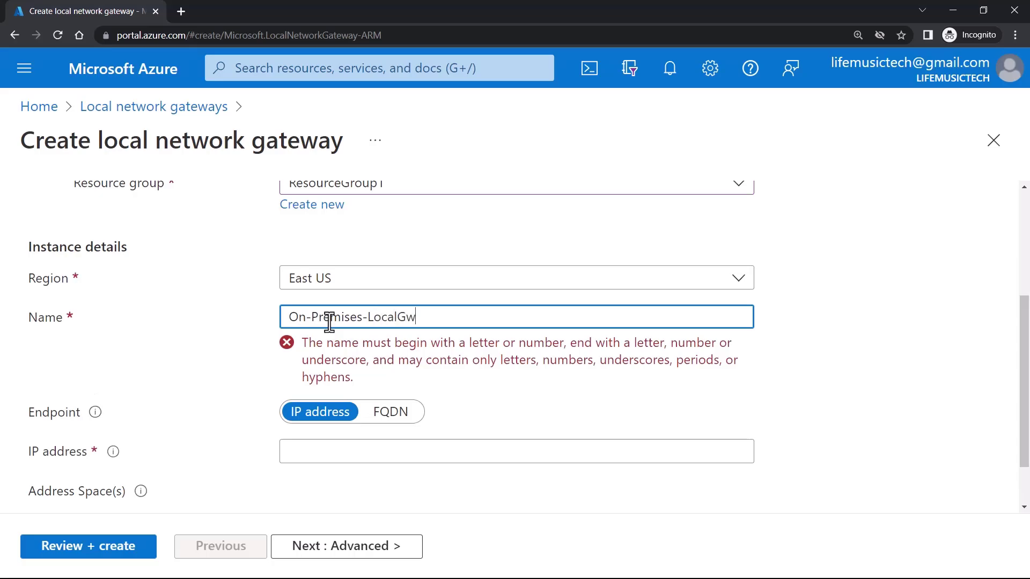
pyautogui.press('Tab')
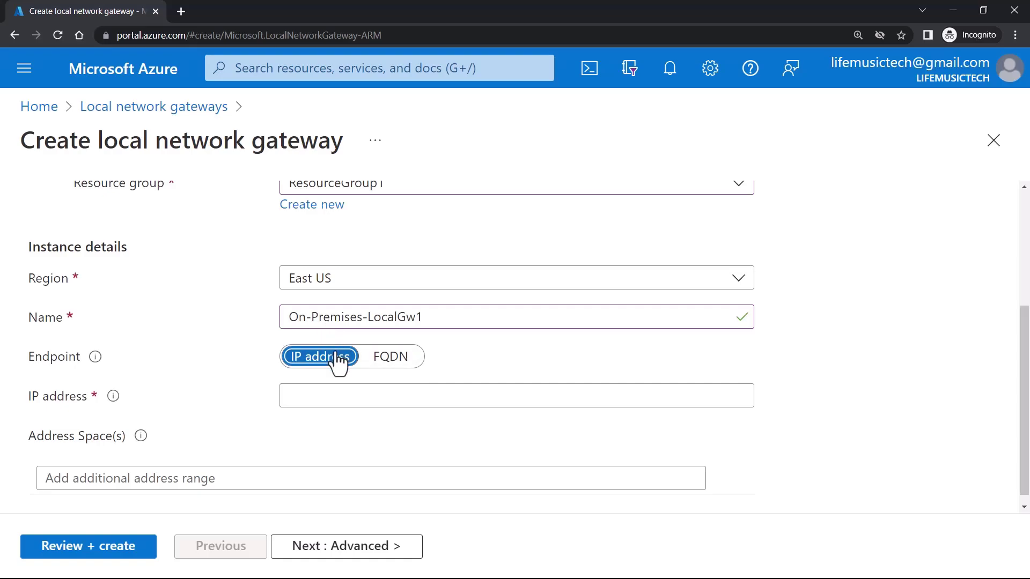
pyautogui.click(349, 397)
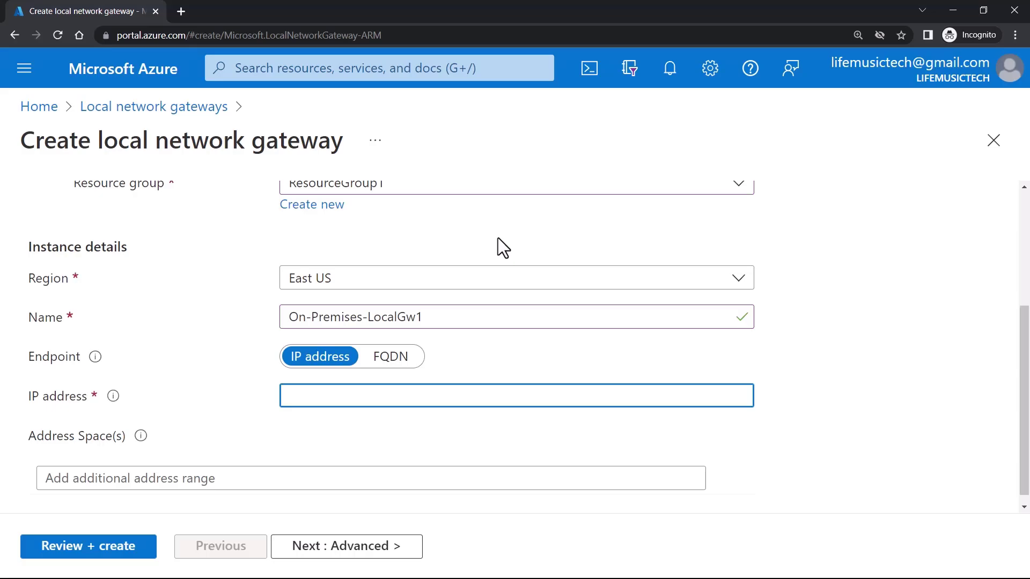
pyautogui.click(181, 11)
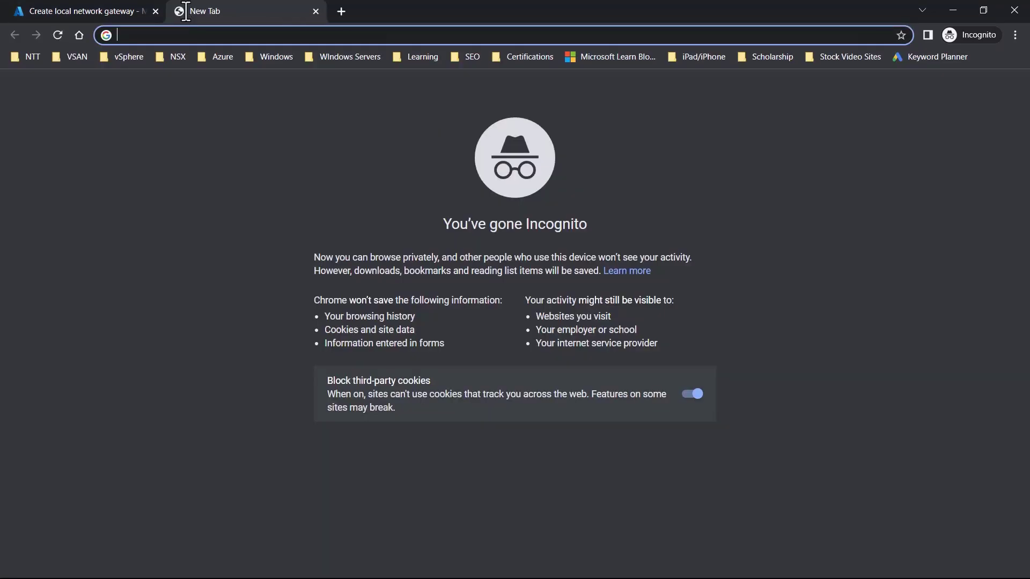
pyautogui.write('what')
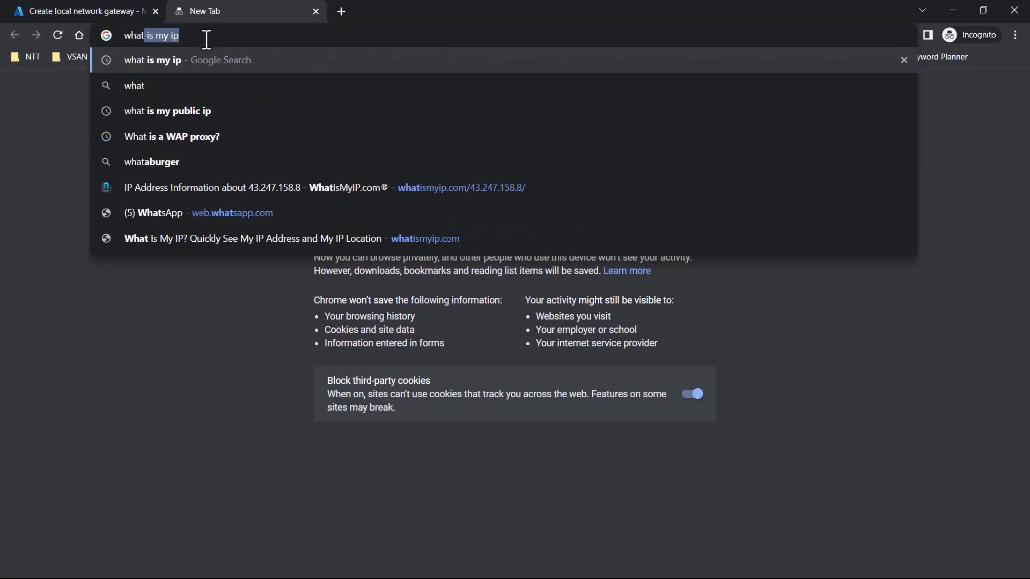
pyautogui.press('Return')
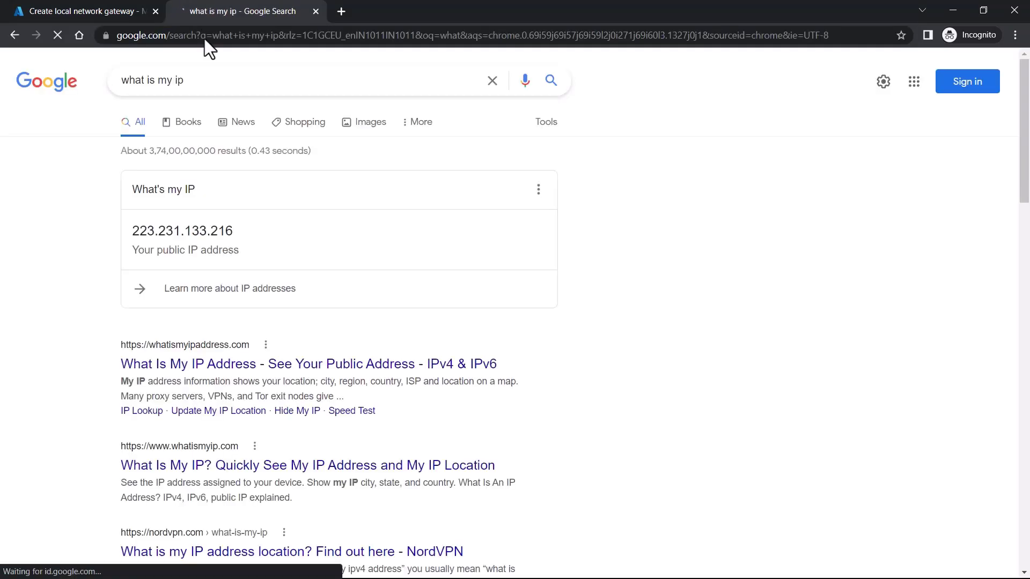
pyautogui.doubleClick(141, 231)
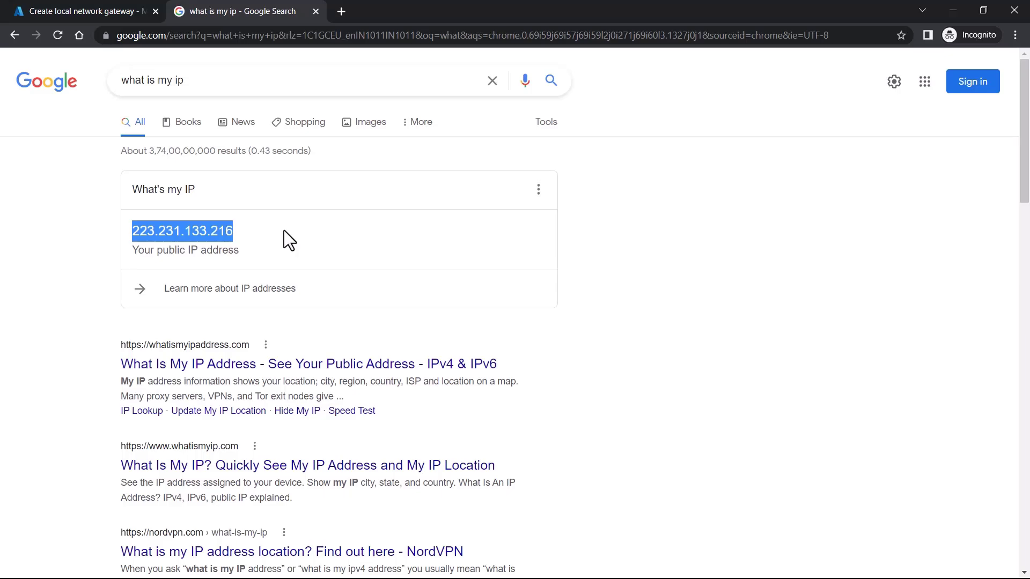
pyautogui.hotkey('ctrl', 'Tab')
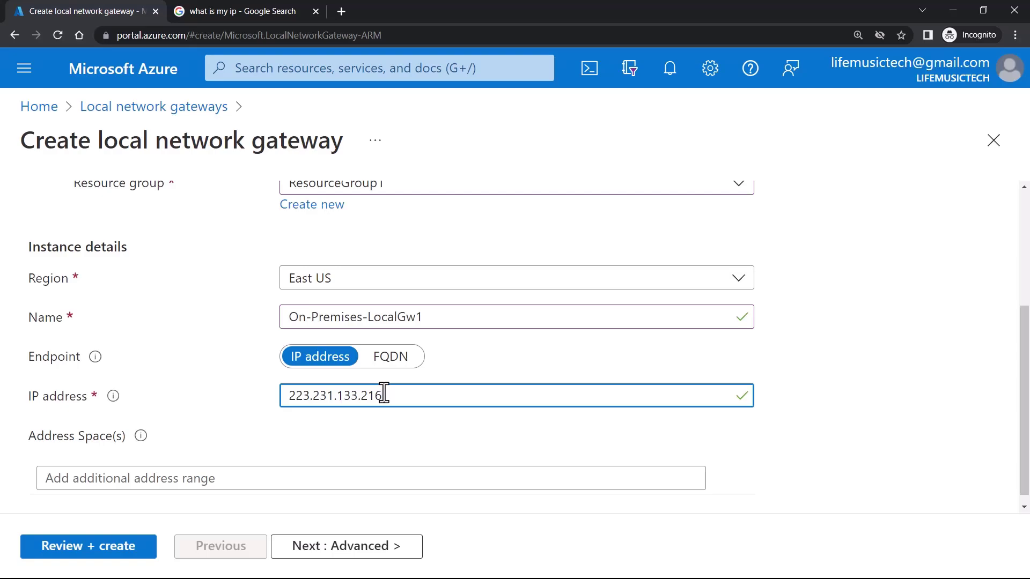
# - Enter address space 192.168.10.0/24, double-check the IP and range, and continue to Advanced
pyautogui.scroll(-1, 192, 462)
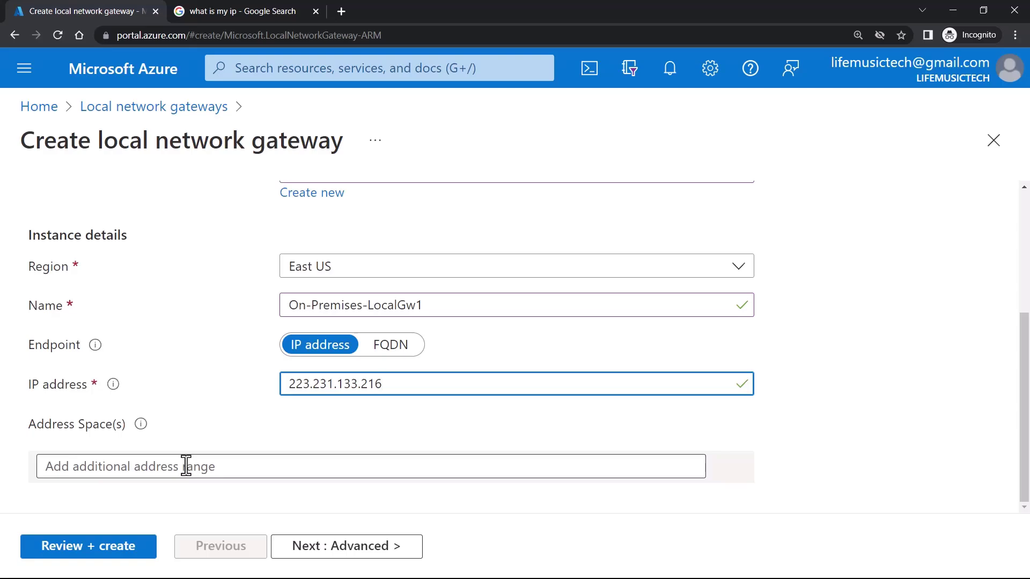
pyautogui.click(186, 466)
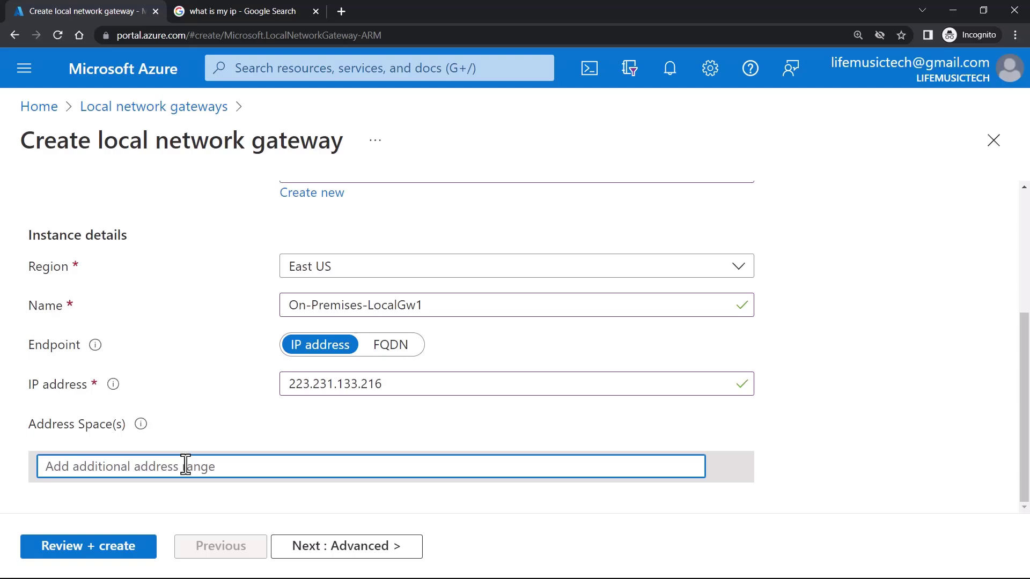
pyautogui.write('192.168')
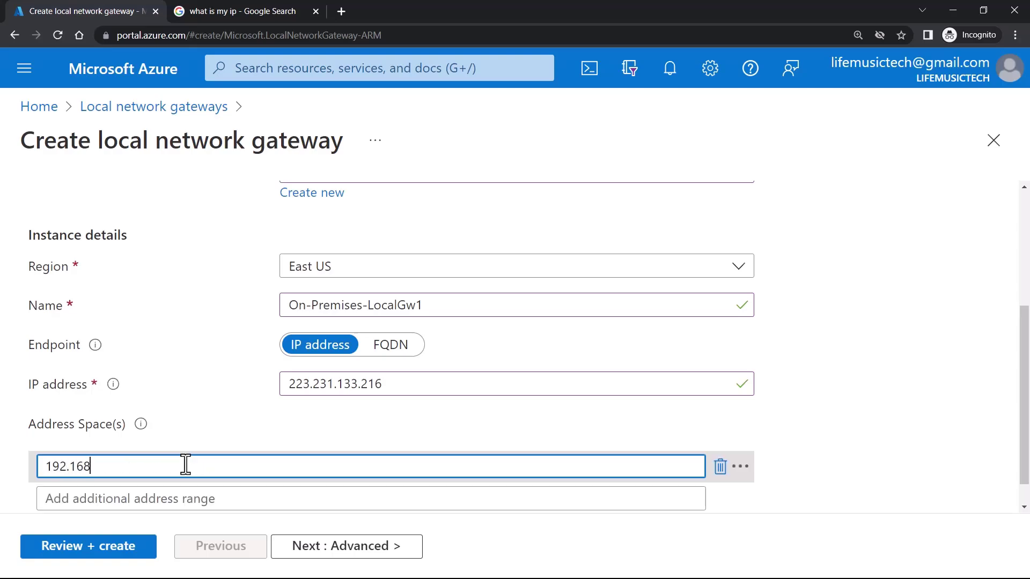
pyautogui.write('.10.0/24')
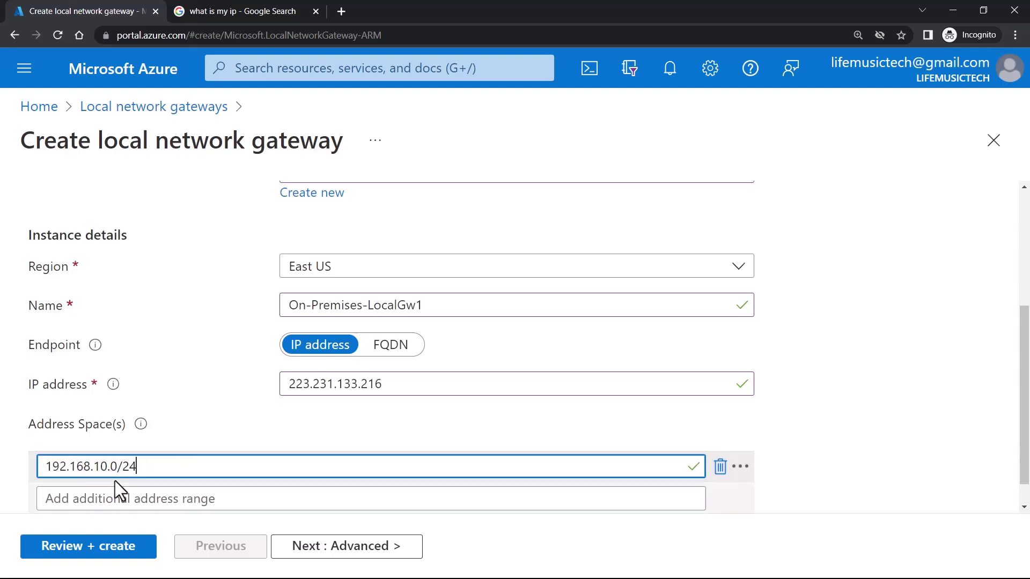
pyautogui.scroll(-1, 94, 473)
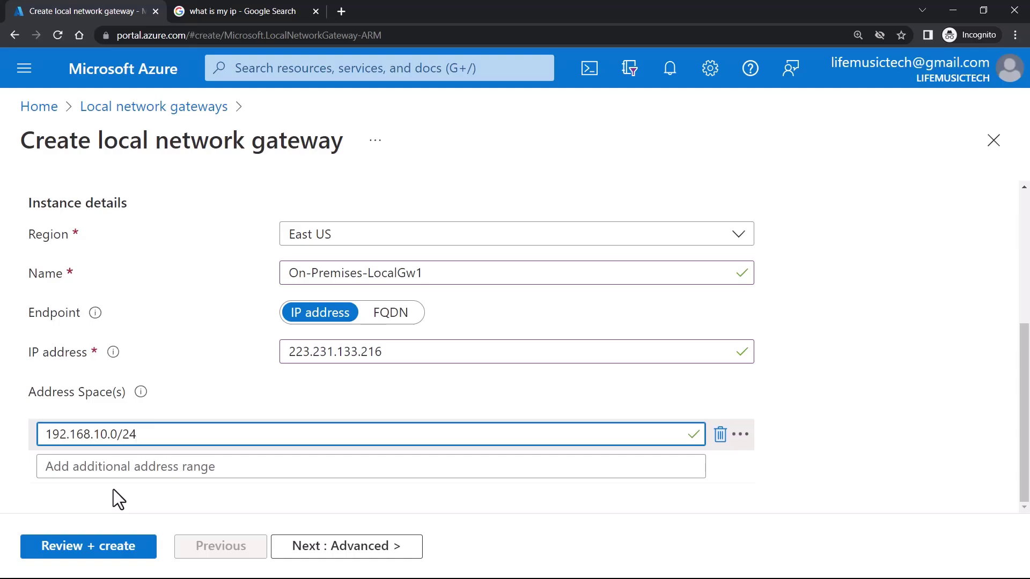
pyautogui.moveTo(383, 352); pyautogui.dragTo(250, 344)
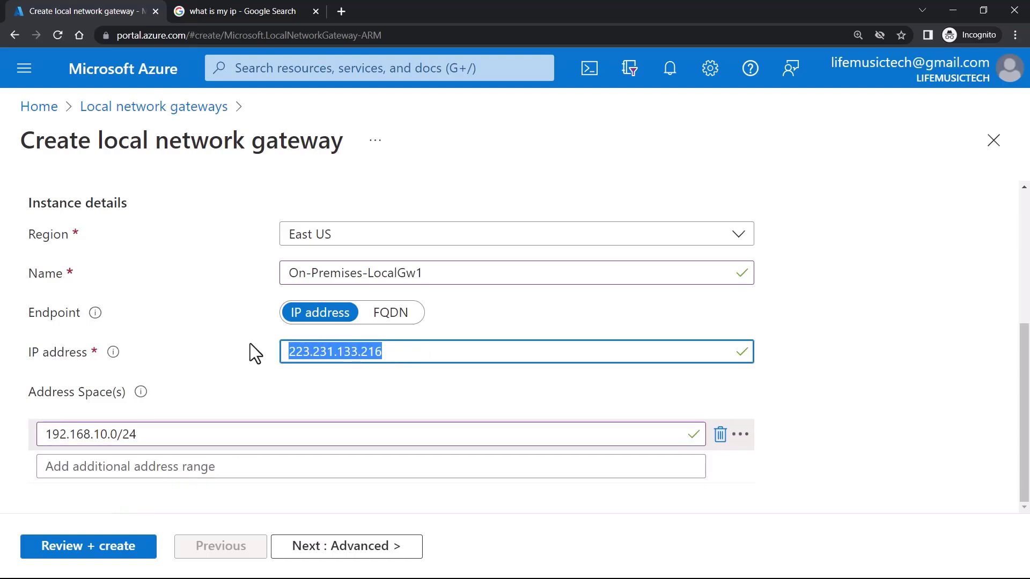
pyautogui.moveTo(188, 432); pyautogui.dragTo(21, 424)
pyautogui.moveTo(161, 427); pyautogui.dragTo(2, 434)
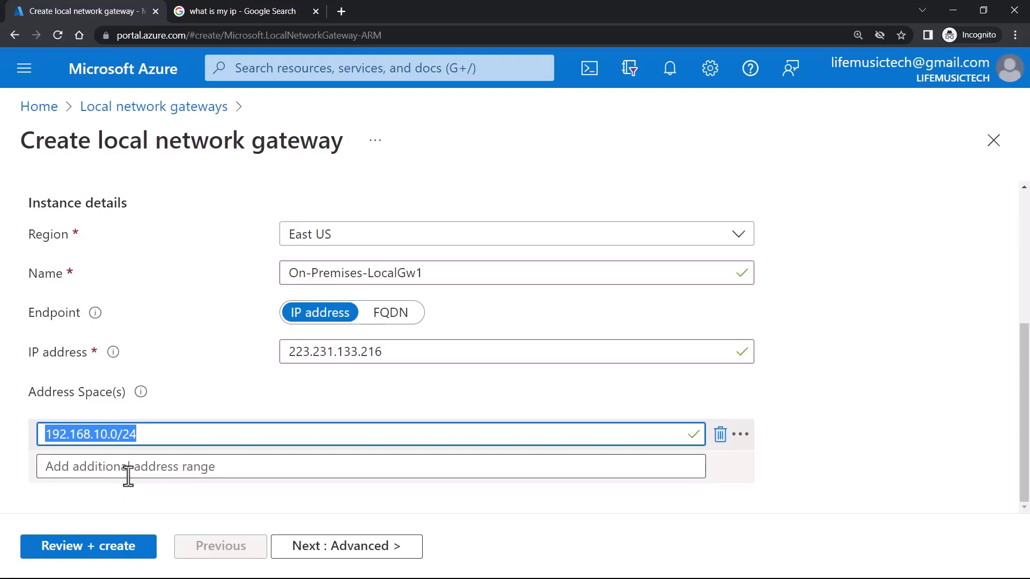
pyautogui.click(354, 549)
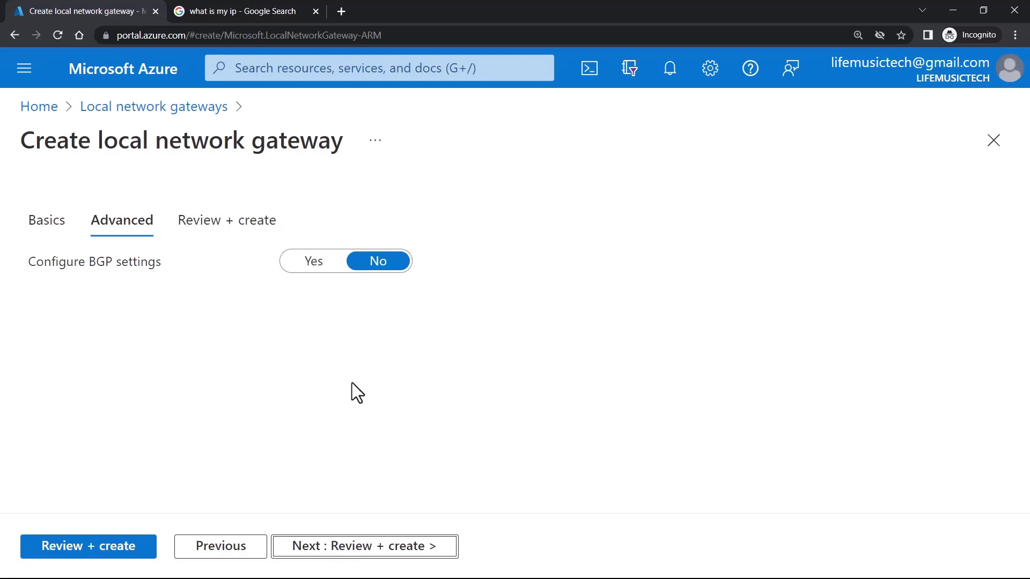
# - Leave Configure BGP settings at No and proceed to the validated Review + create summary
pyautogui.click(317, 261)
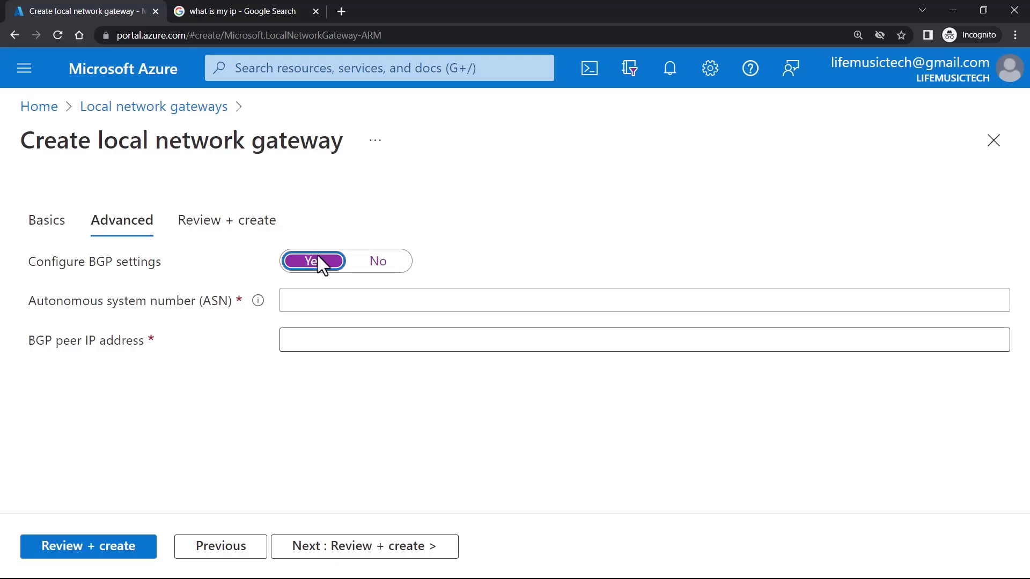
pyautogui.click(383, 263)
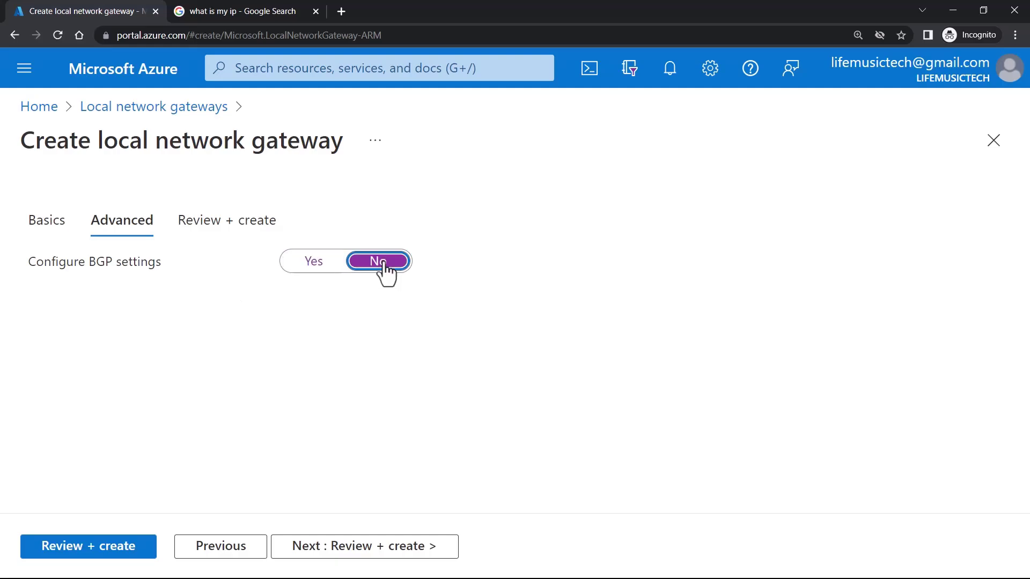
pyautogui.click(407, 550)
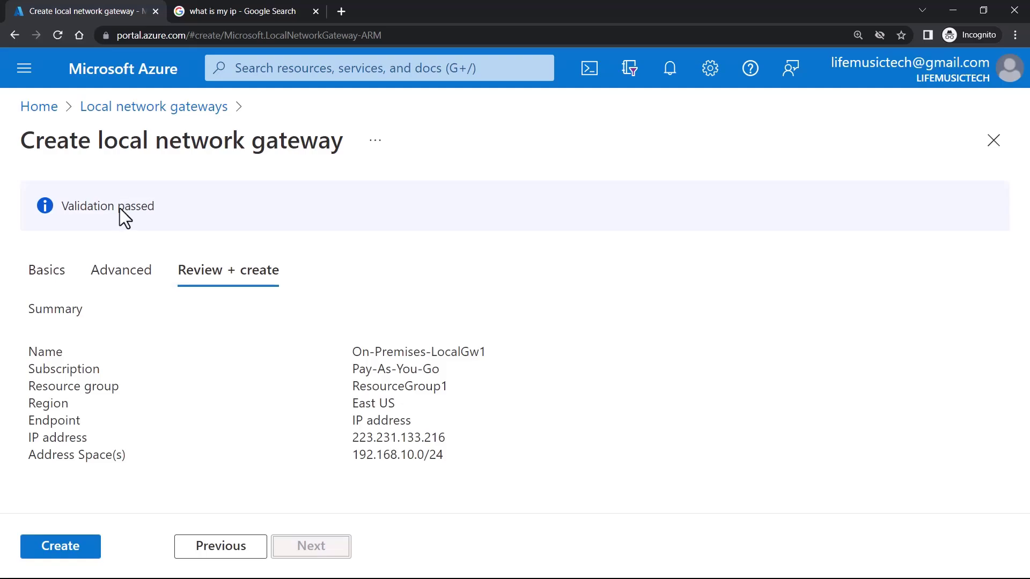
# - Create On-Premises-LocalGw1, then return Home and open the Local network gateways list
pyautogui.click(48, 555)
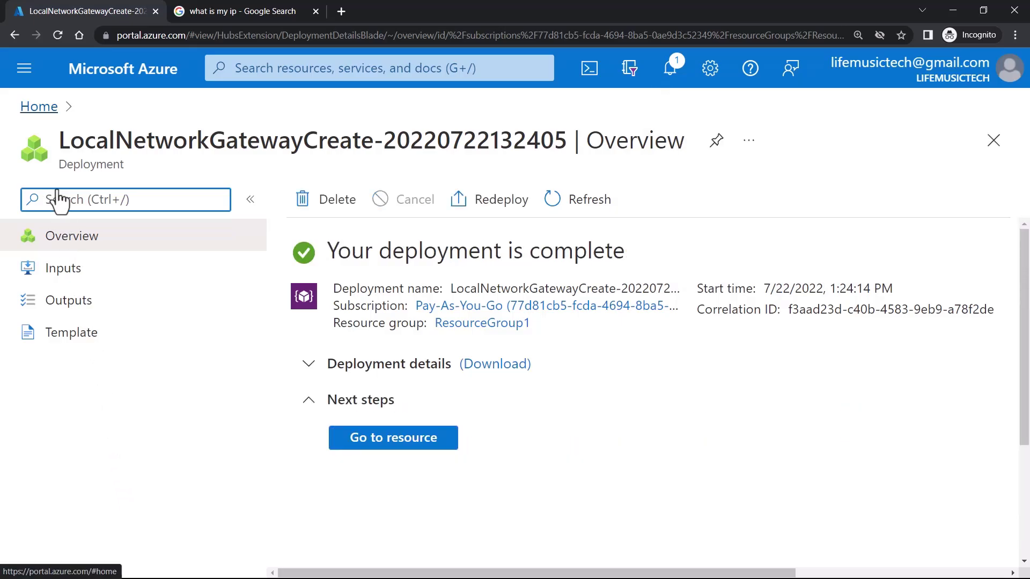
pyautogui.click(39, 107)
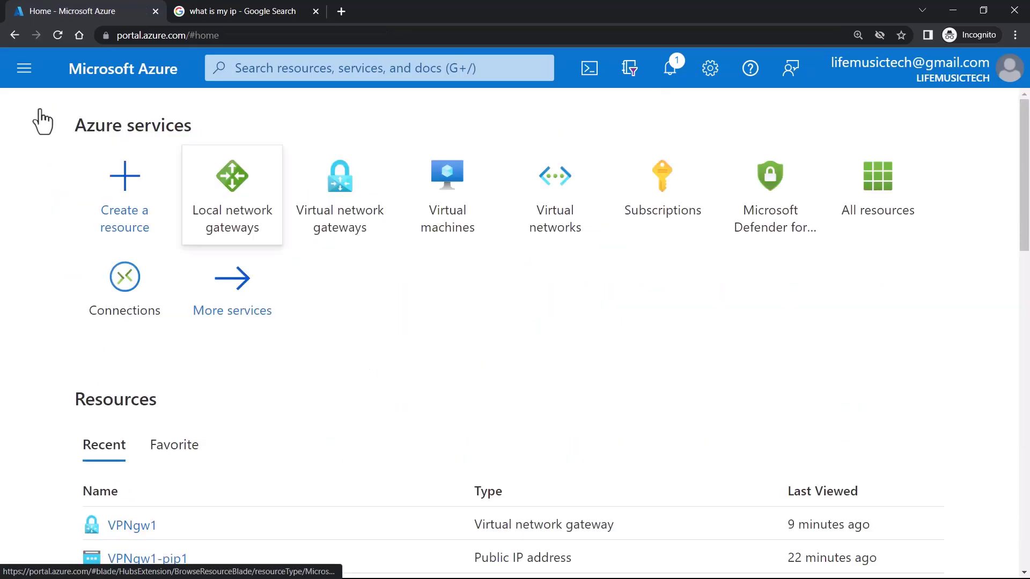
pyautogui.click(246, 222)
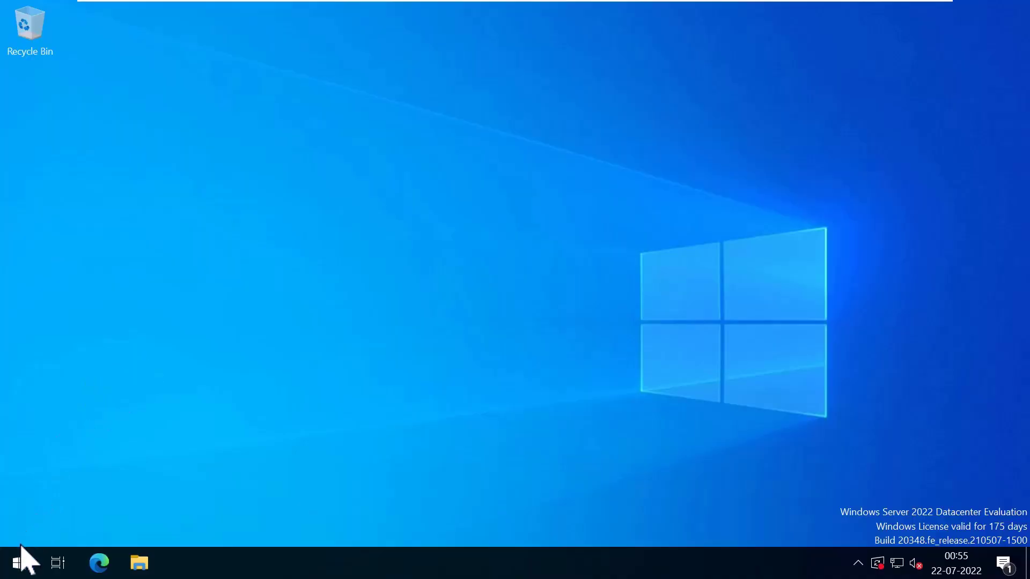
# - Launch the Routing and Remote Access console from Server Manager's Tools menu
pyautogui.click(21, 565)
pyautogui.click(317, 112)
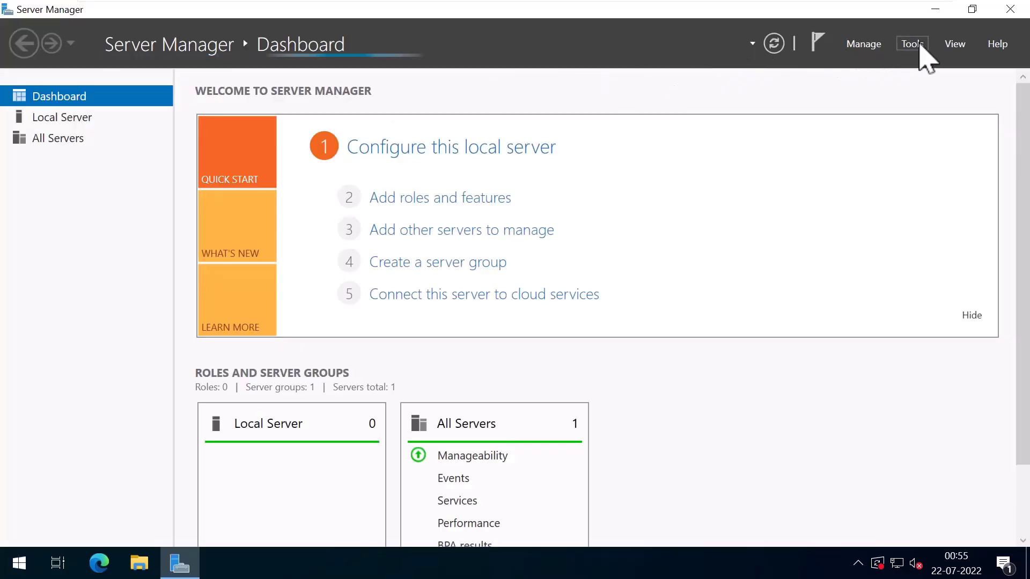
pyautogui.click(912, 44)
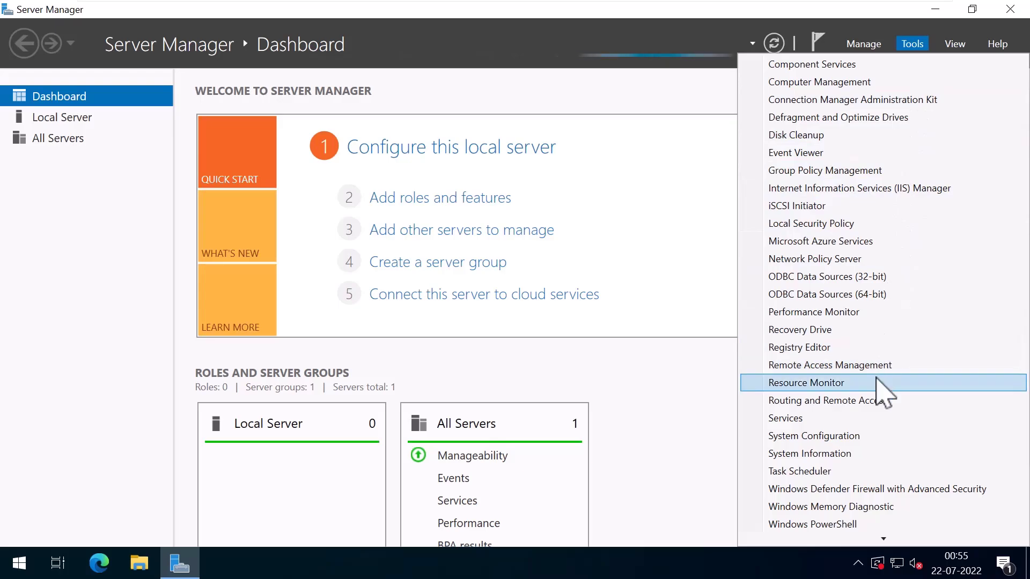
pyautogui.click(880, 401)
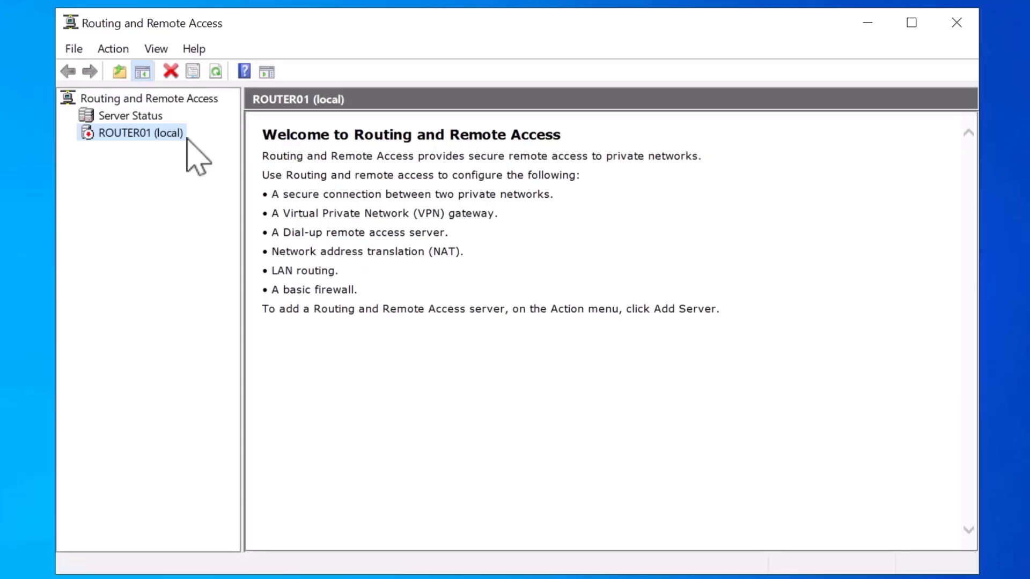
# - Configure ROUTER01 as a custom configuration with VPN access and LAN routing, and start the service
pyautogui.rightClick(187, 138)
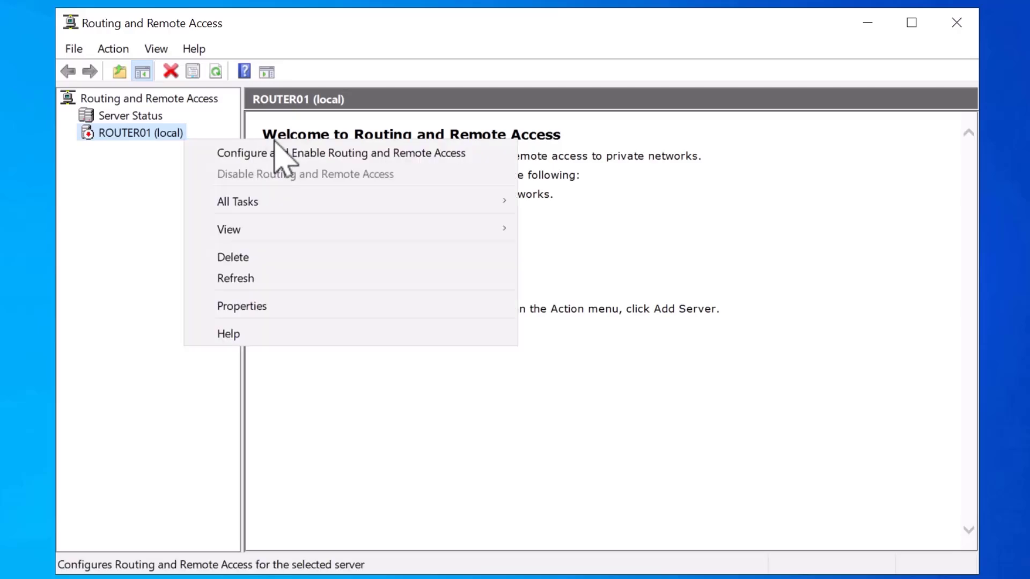
pyautogui.click(505, 153)
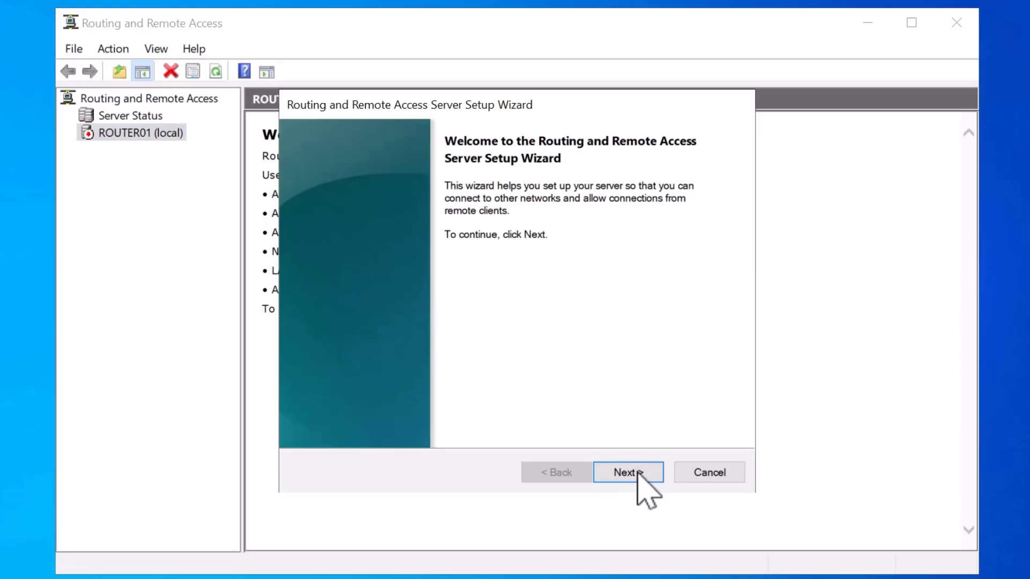
pyautogui.click(638, 472)
pyautogui.click(397, 383)
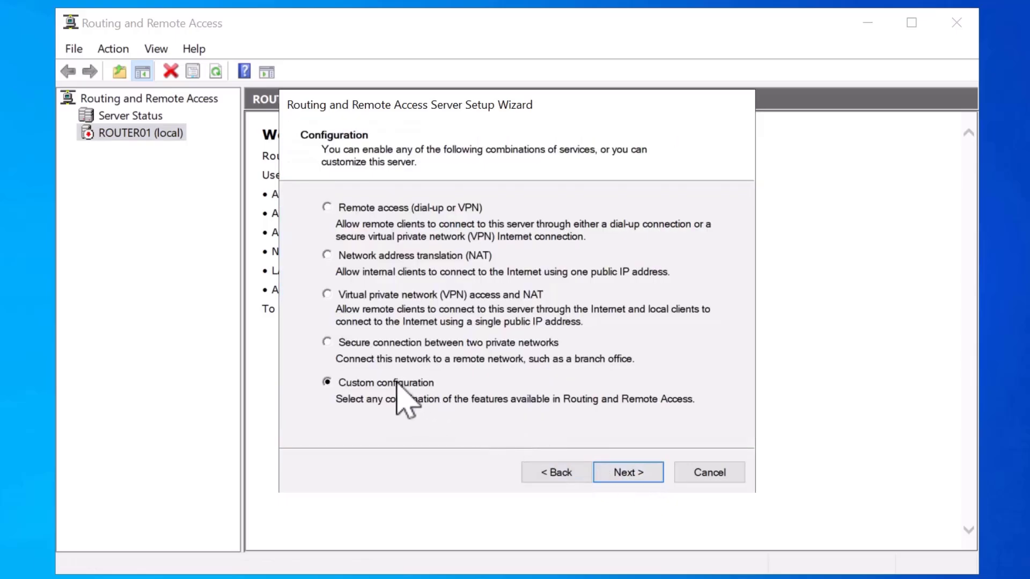
pyautogui.click(645, 473)
pyautogui.click(338, 217)
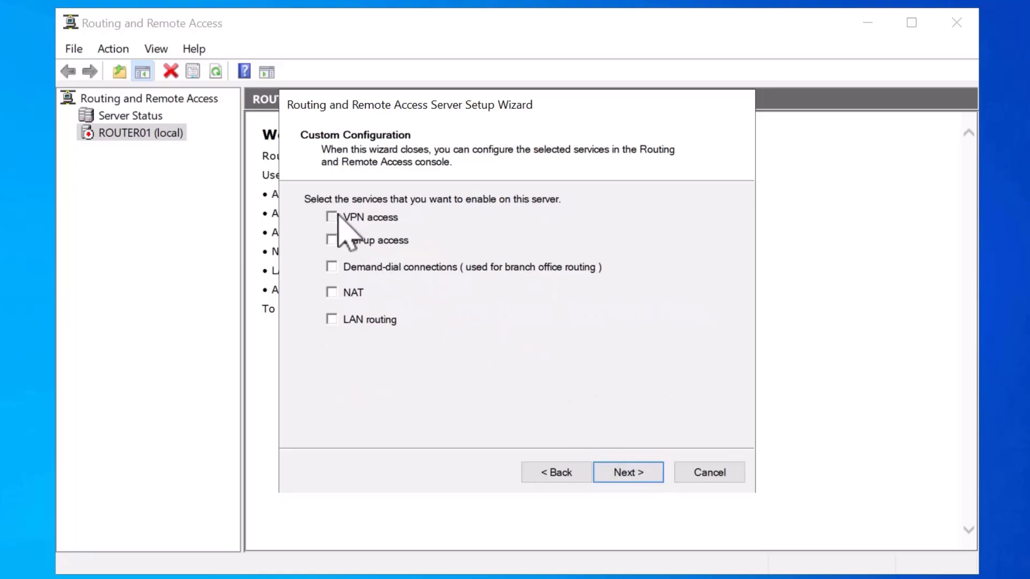
pyautogui.click(356, 321)
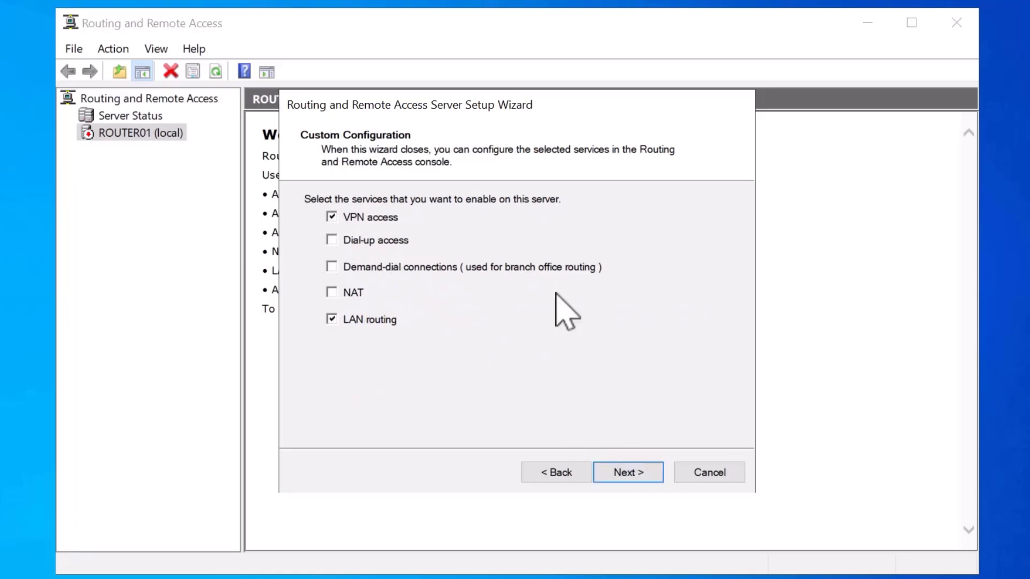
pyautogui.click(633, 474)
pyautogui.click(633, 473)
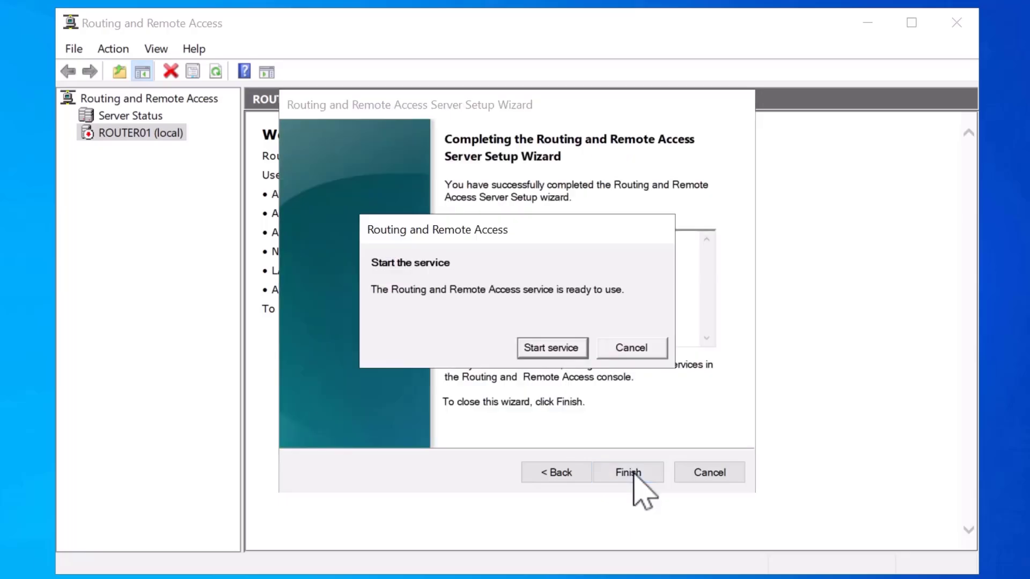
pyautogui.click(581, 347)
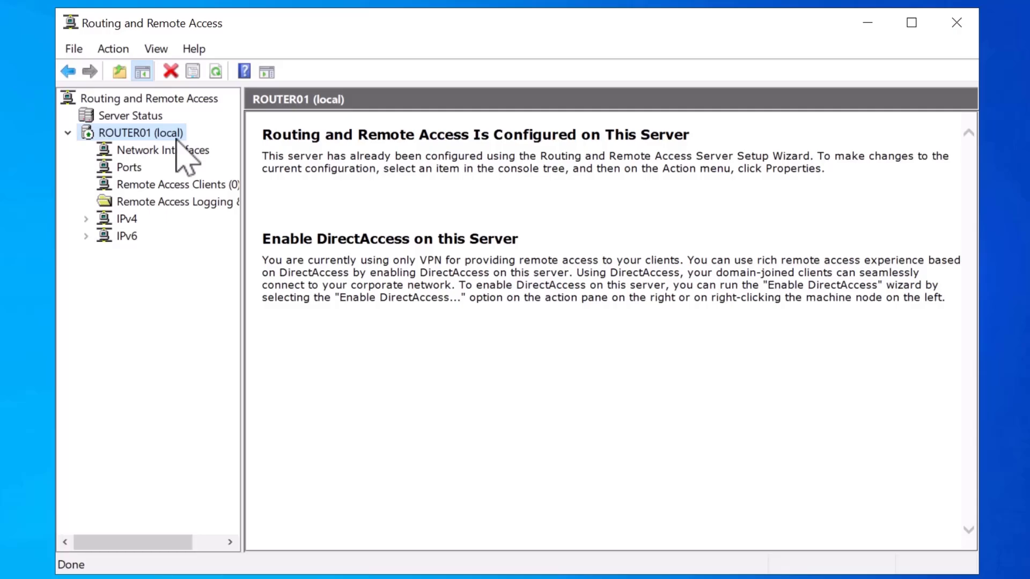
# - Create a demand-dial interface named 'Azure S2S' using VPN with IKEv2, reaching Destination Address
pyautogui.click(210, 153)
pyautogui.rightClick(212, 155)
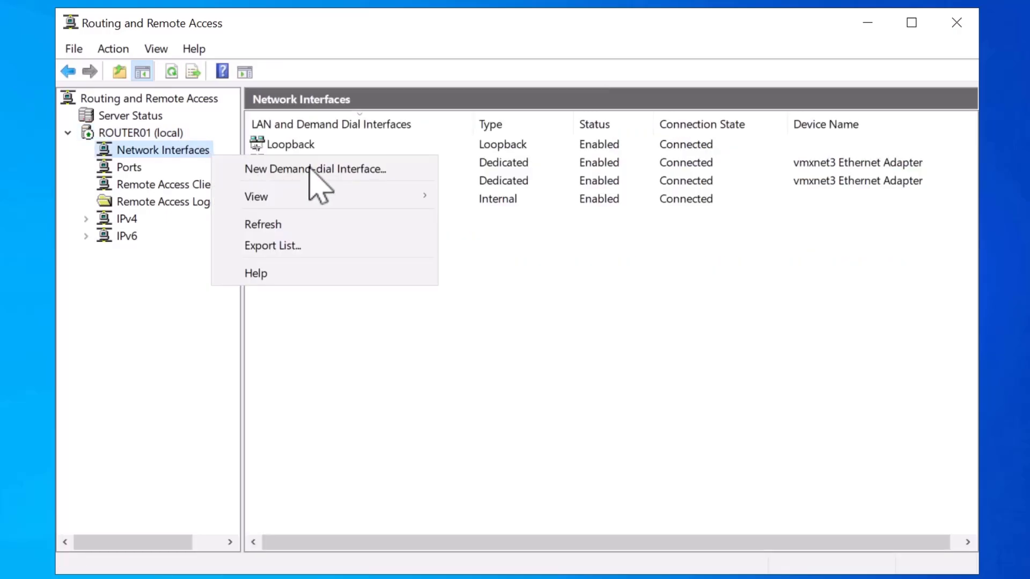
pyautogui.click(416, 169)
pyautogui.click(641, 460)
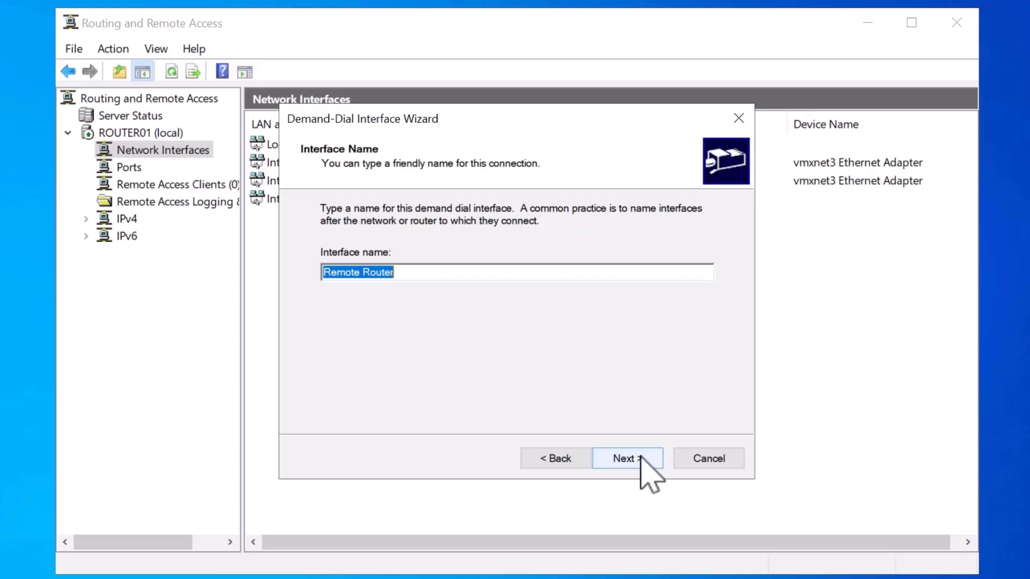
pyautogui.write('Azure ')
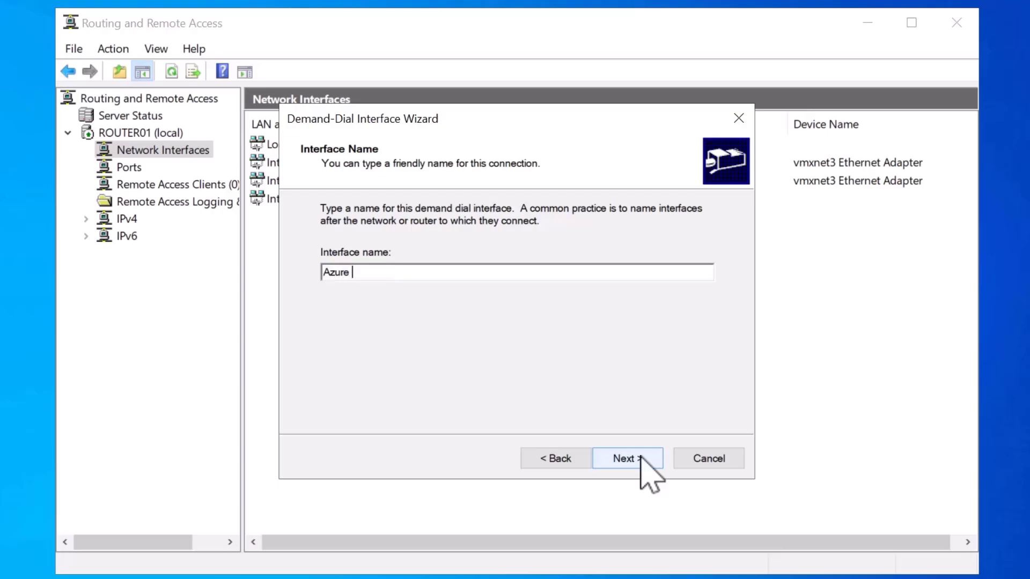
pyautogui.write('S2S')
pyautogui.click(642, 458)
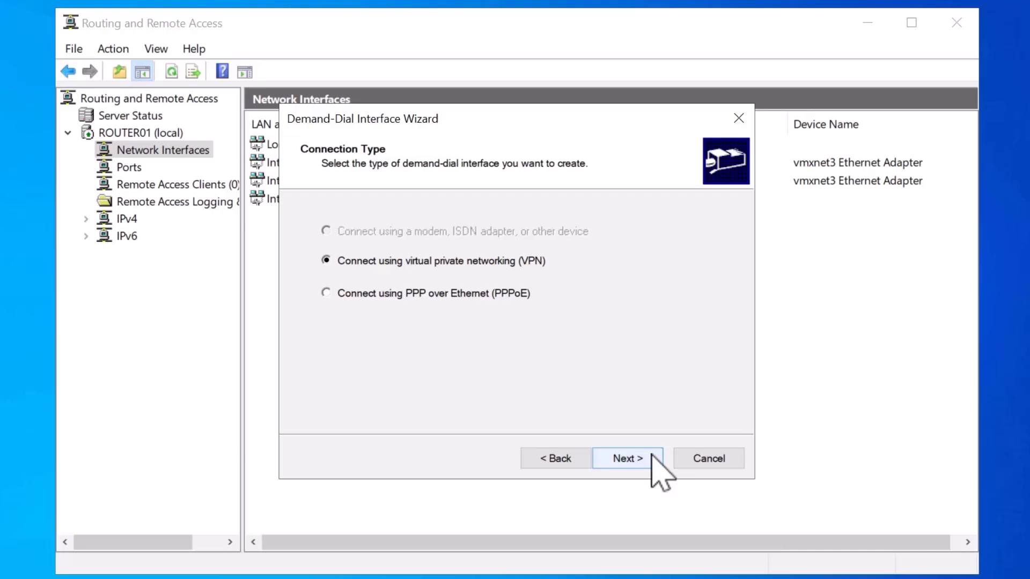
pyautogui.click(651, 456)
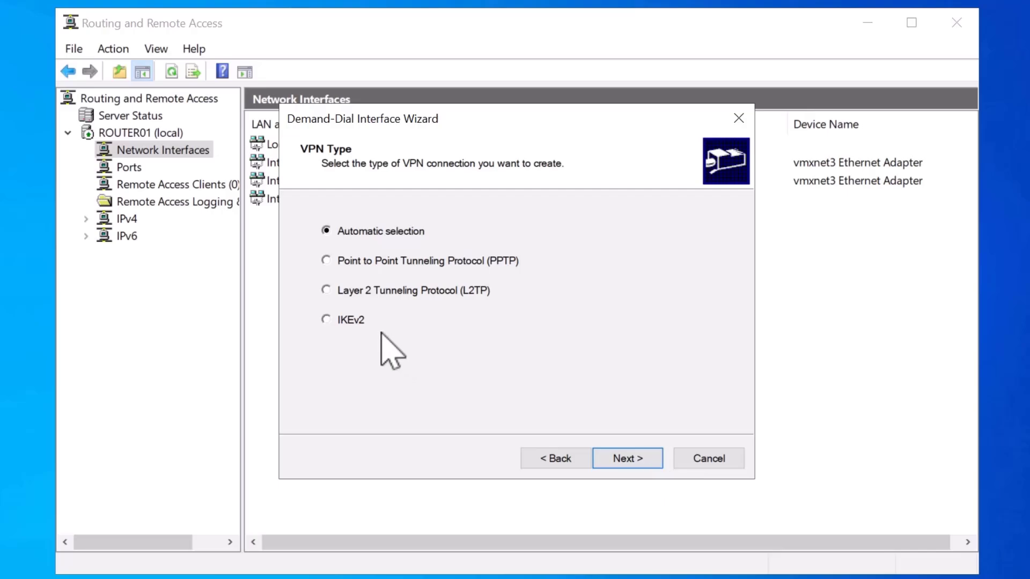
pyautogui.click(353, 321)
pyautogui.click(652, 460)
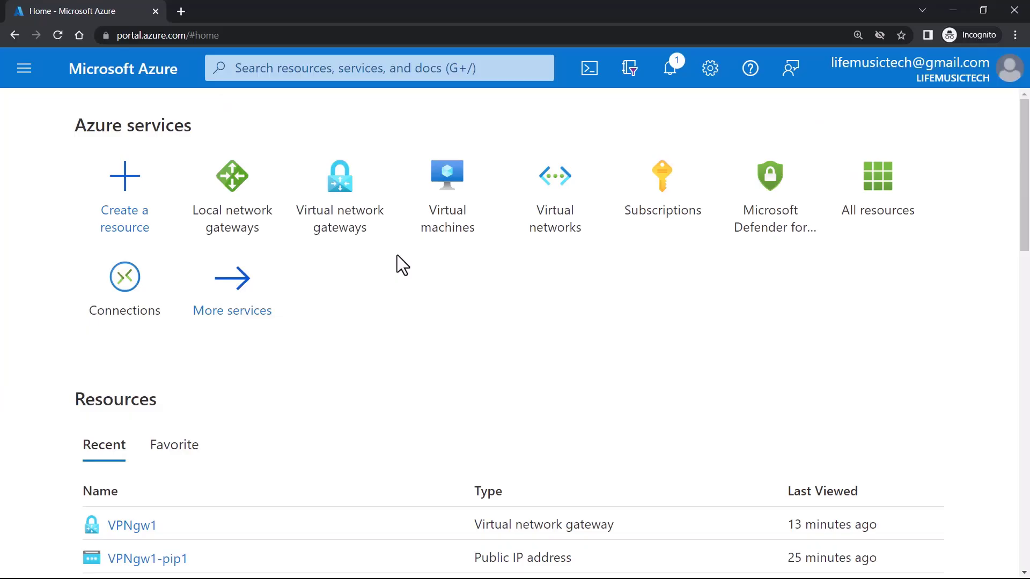
# - Copy VPNgw1's public IP 20.231.126.187 from its Virtual network gateways details page
pyautogui.click(349, 224)
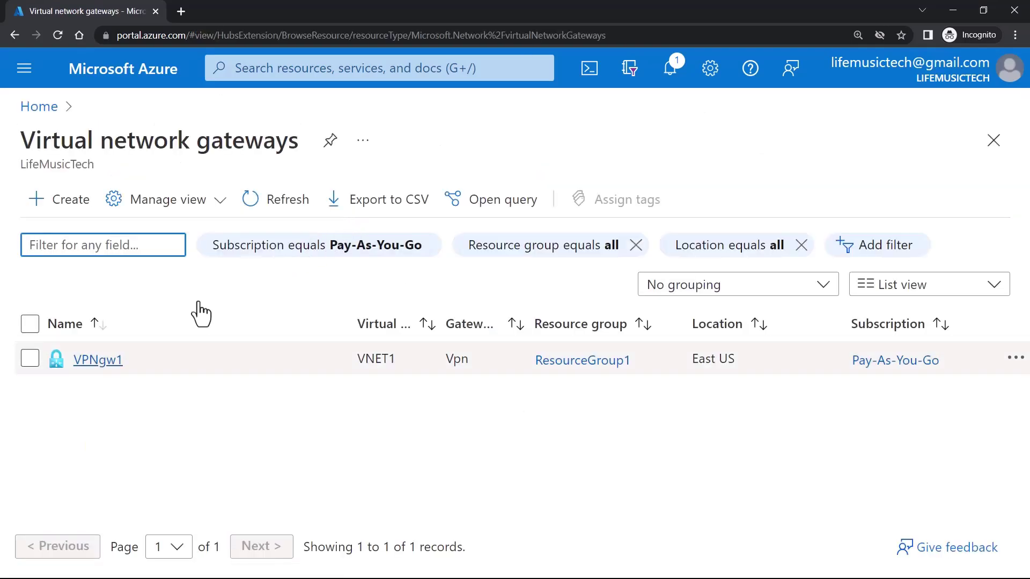
pyautogui.click(95, 361)
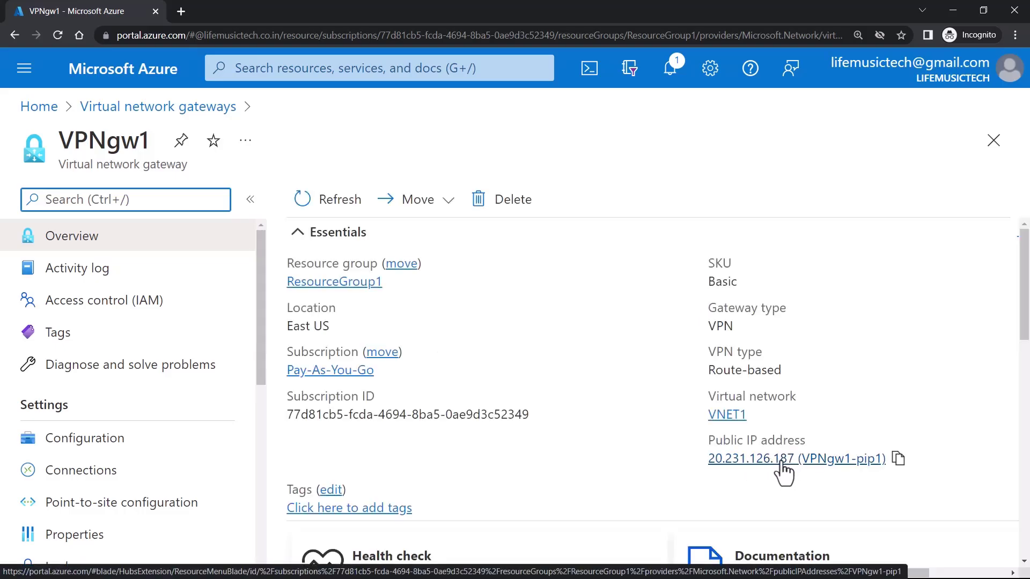
pyautogui.click(904, 471)
pyautogui.click(900, 460)
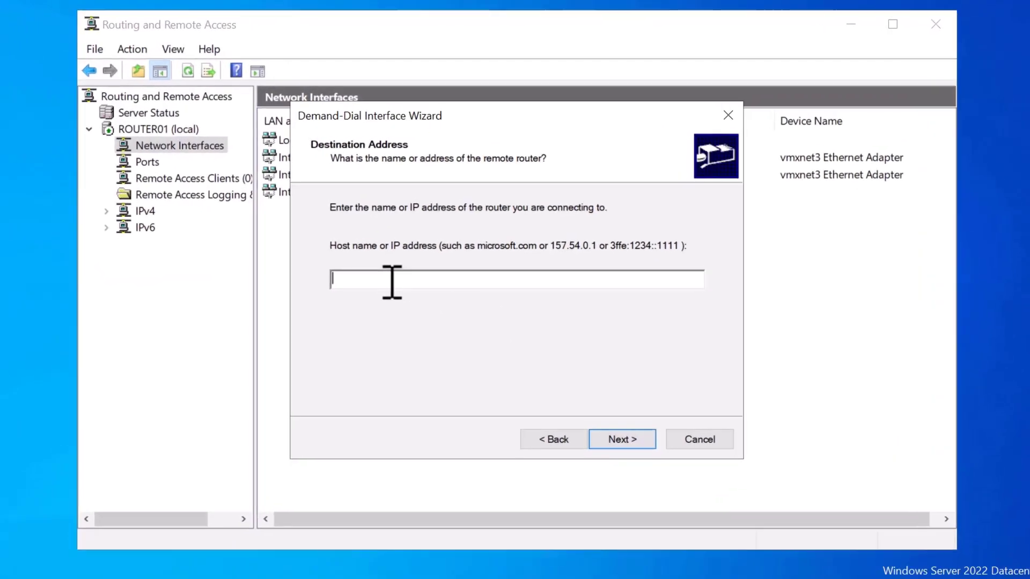
# - Paste the Azure gateway IP as destination and keep IP routing on through to Static Routes
pyautogui.hotkey('ctrl', 'v')
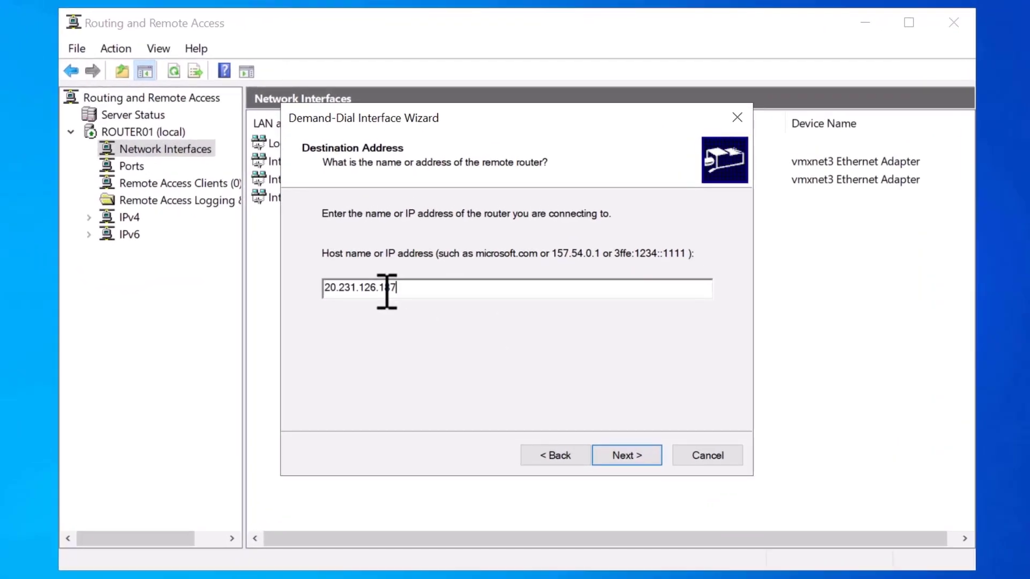
pyautogui.click(645, 456)
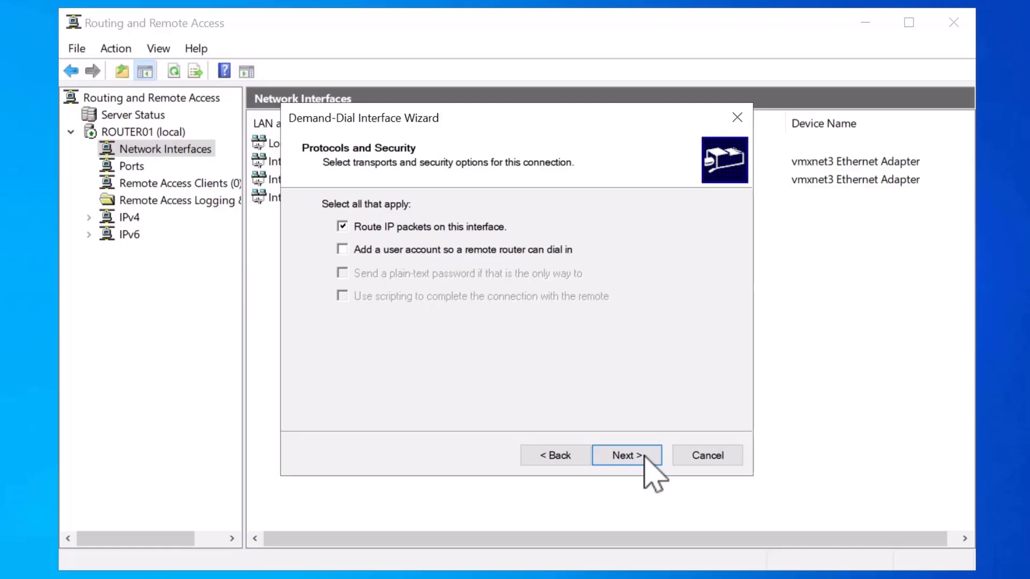
pyautogui.click(638, 456)
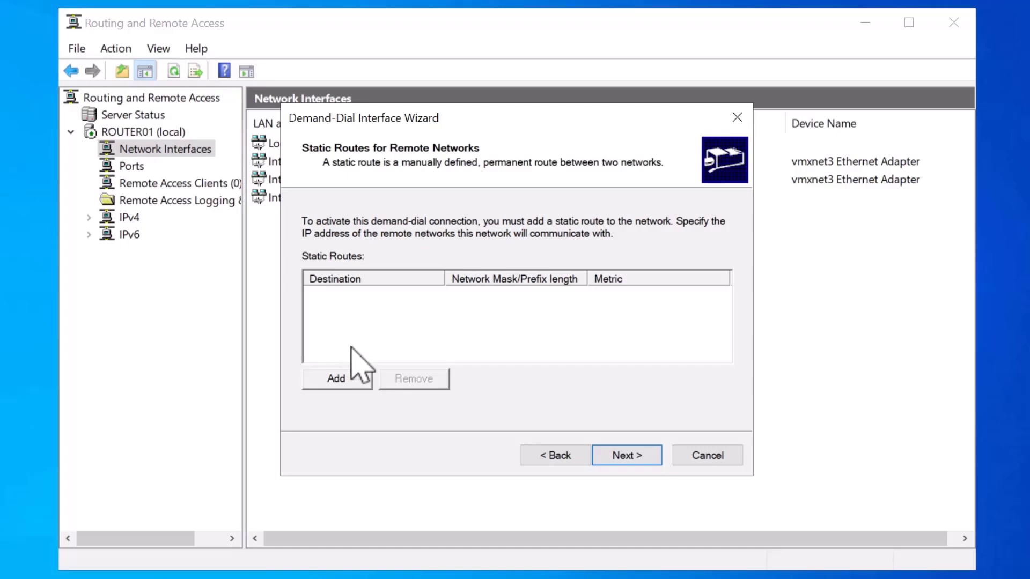
# - Add static route 10.0.0.0 mask 255.255.255.0 metric 10, leaving dial-out credentials blank
pyautogui.click(364, 377)
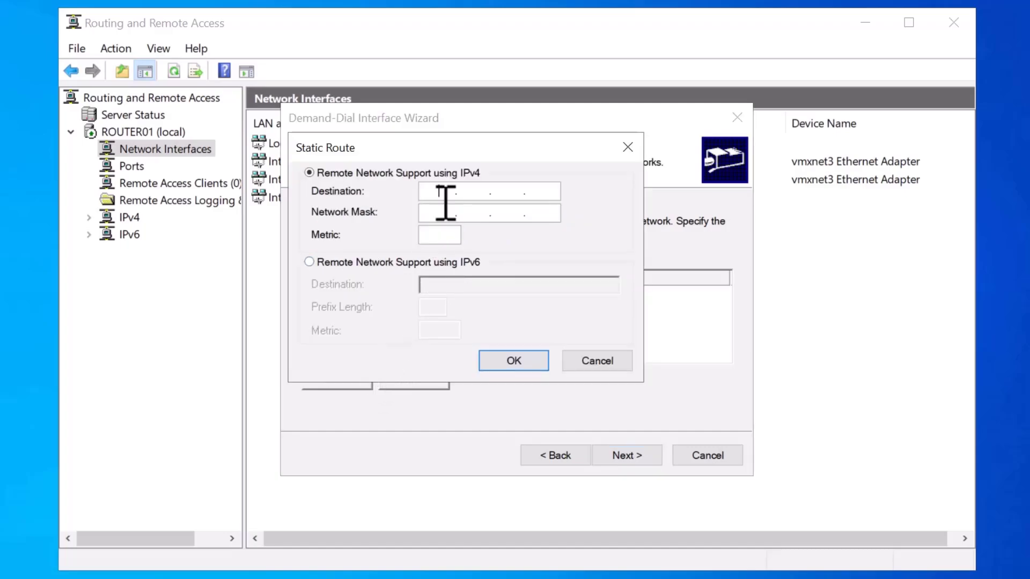
pyautogui.write('10.0.0.0')
pyautogui.press('Tab')
pyautogui.write('2552')
pyautogui.write('229')
pyautogui.press('BackSpace')
pyautogui.press('BackSpace')
pyautogui.write('55.0')
pyautogui.press('Tab')
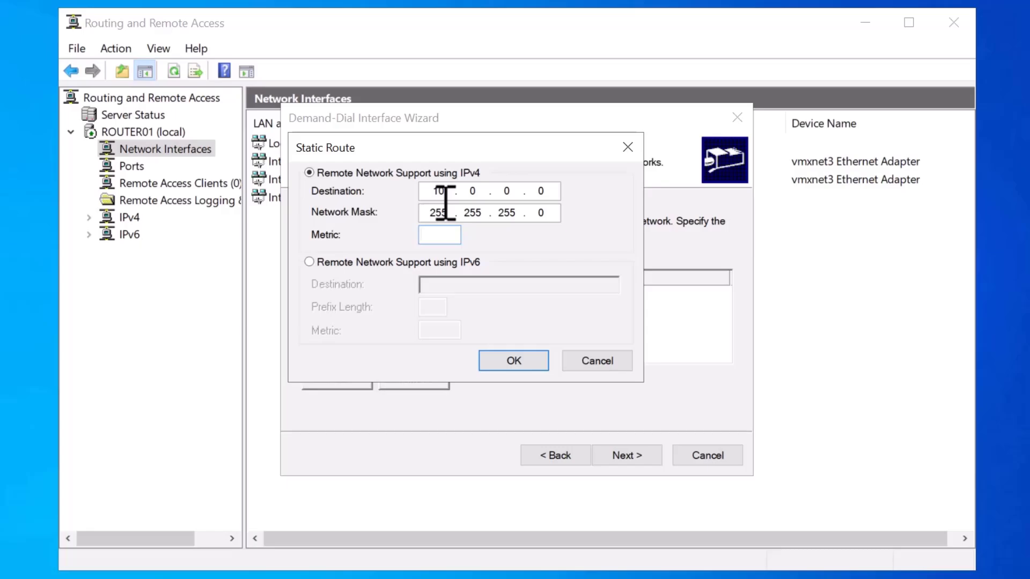
pyautogui.write('10')
pyautogui.click(528, 364)
pyautogui.click(656, 457)
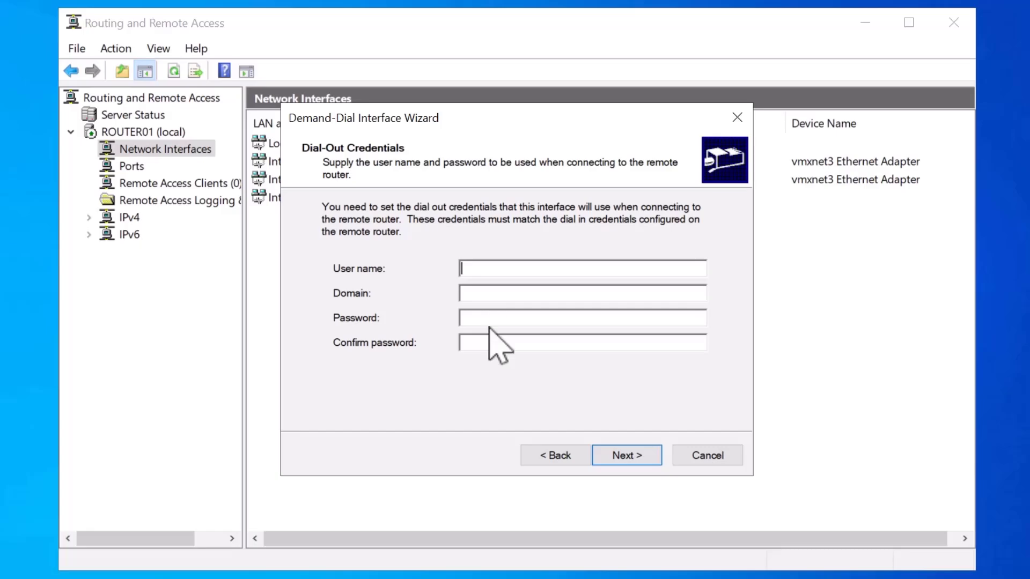
pyautogui.click(643, 456)
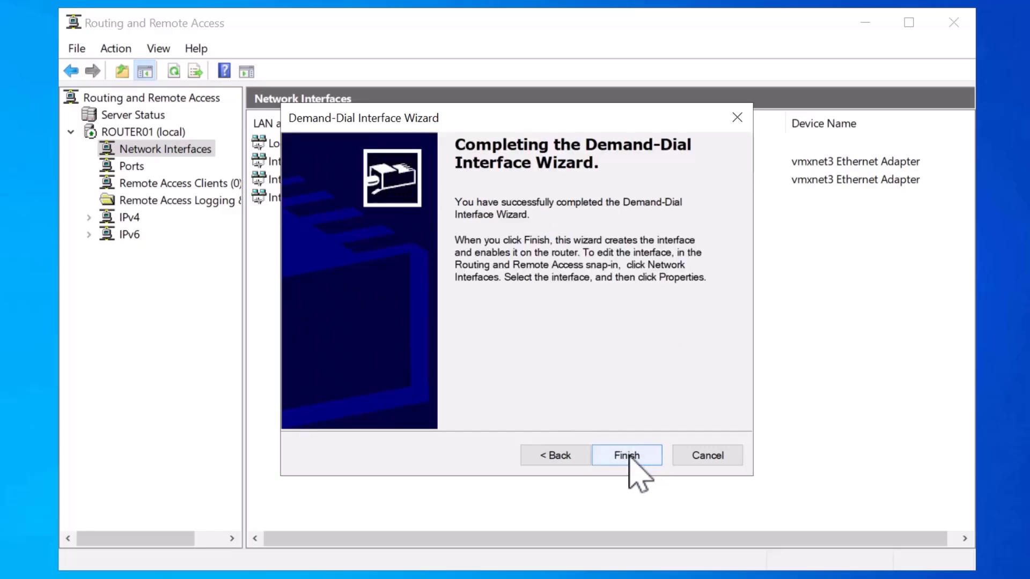
# - Finish the Azure S2S interface and set it to a persistent connection in its properties
pyautogui.click(628, 456)
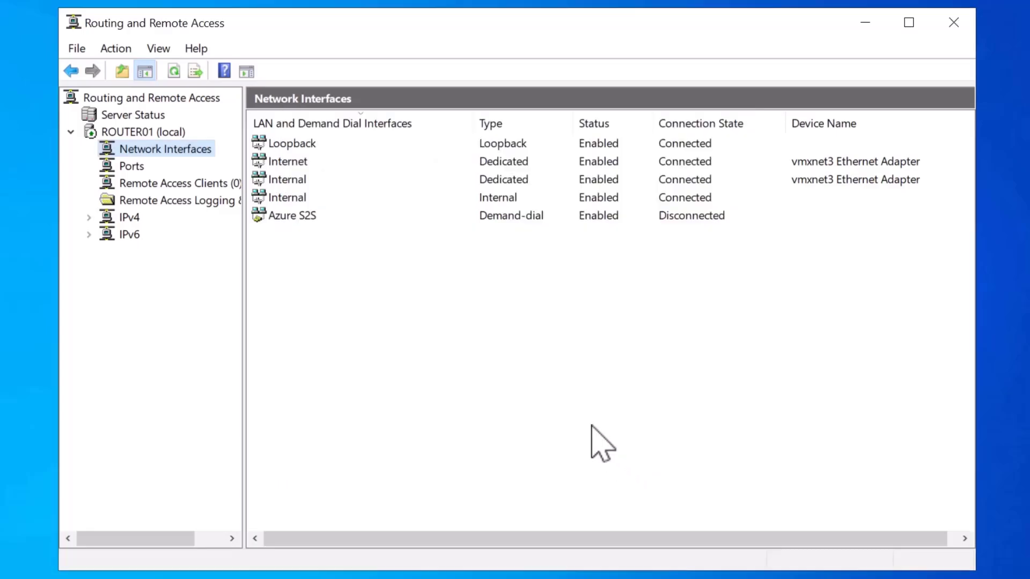
pyautogui.rightClick(334, 217)
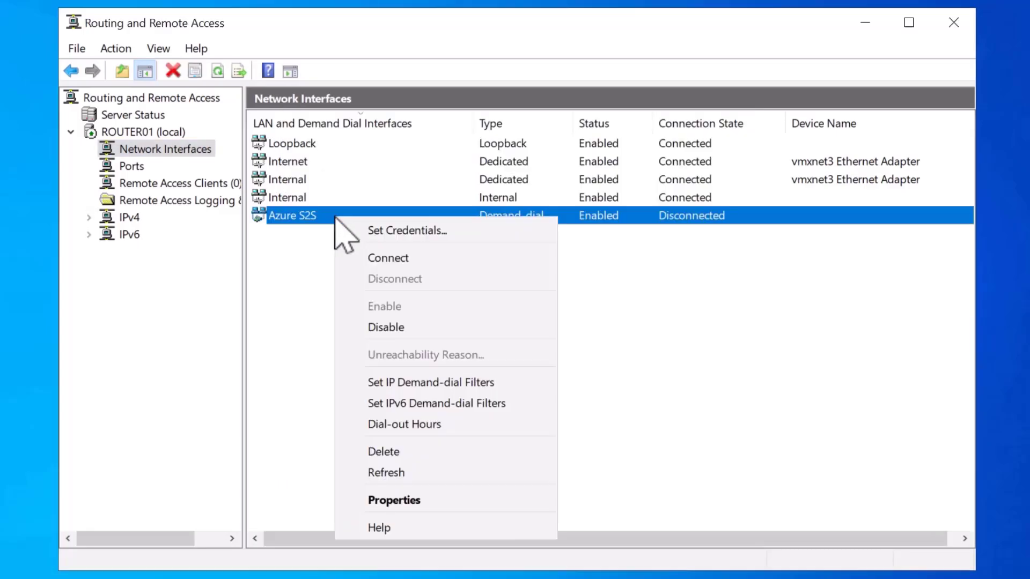
pyautogui.click(478, 502)
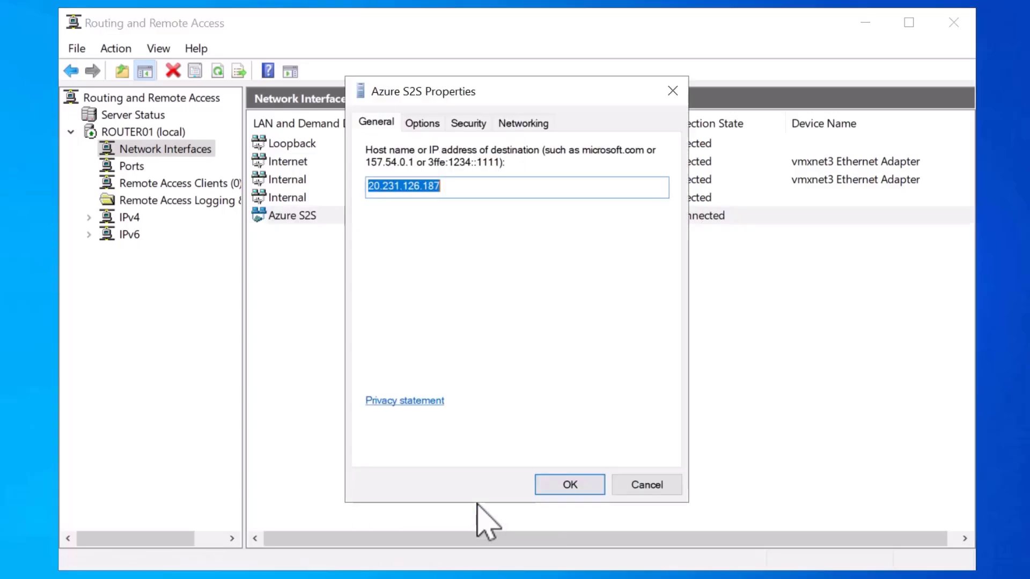
pyautogui.click(430, 125)
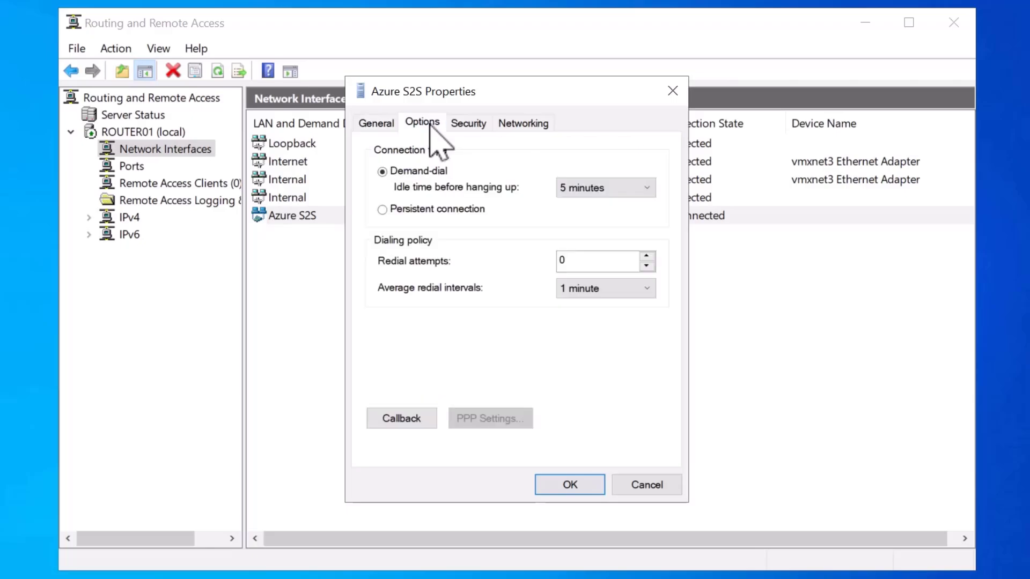
pyautogui.click(425, 211)
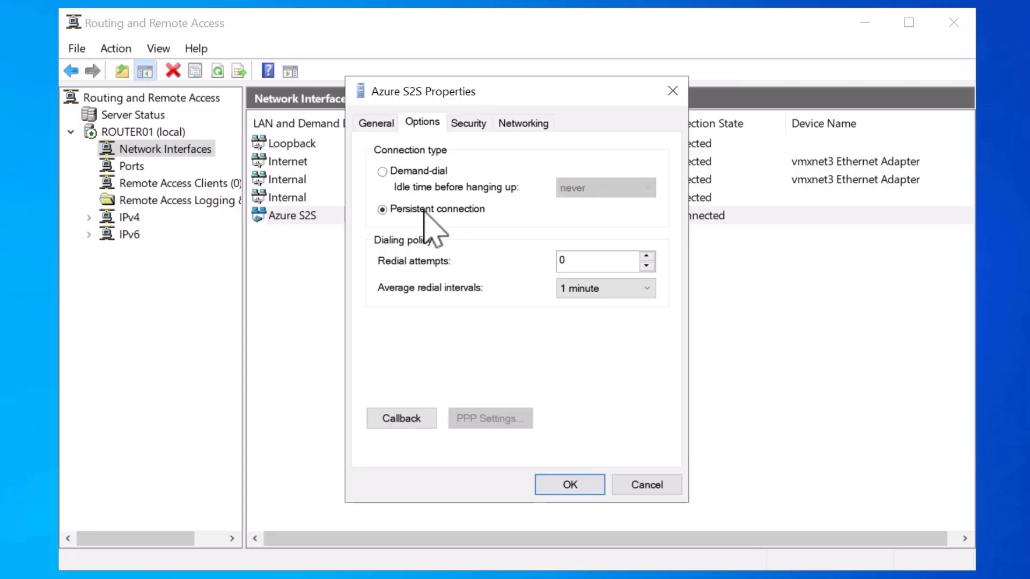
# - Switch Azure S2S security to a preshared key, enter the key, and save the settings
pyautogui.click(472, 123)
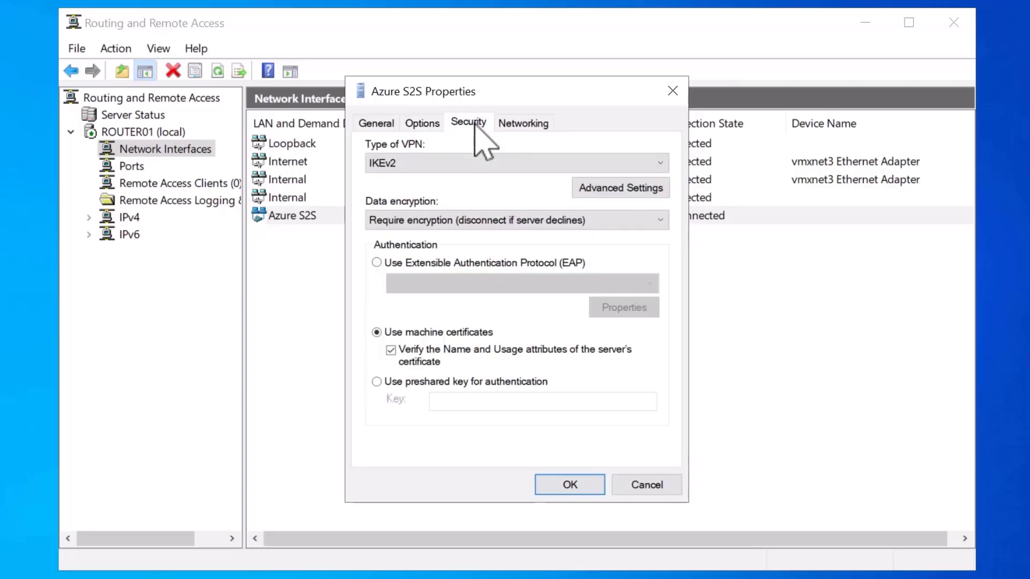
pyautogui.click(379, 382)
pyautogui.click(489, 405)
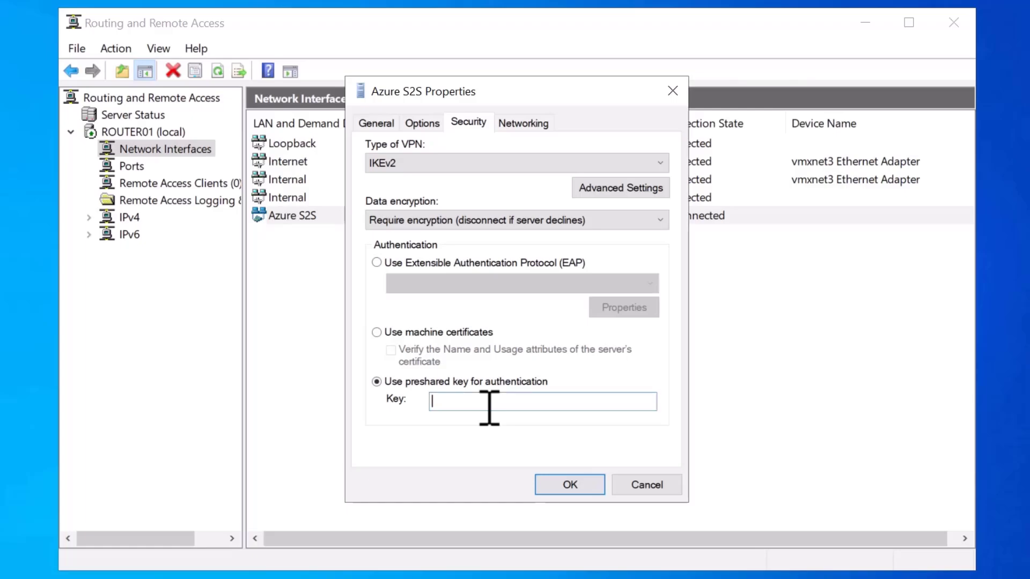
pyautogui.write('P@ssw0rd')
pyautogui.click(592, 488)
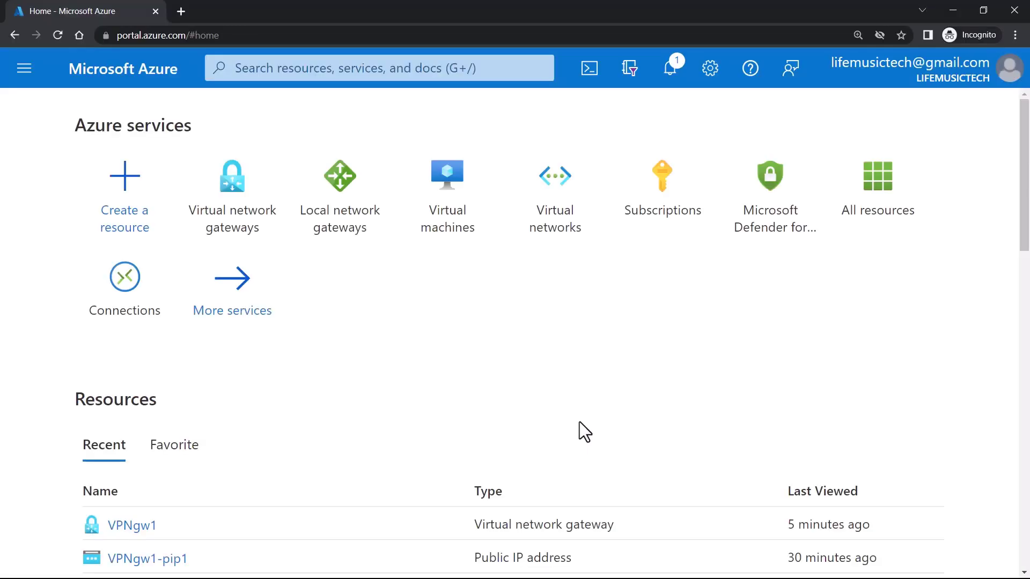
# - Search for Connections in the portal and start creating a new connection
pyautogui.click(348, 75)
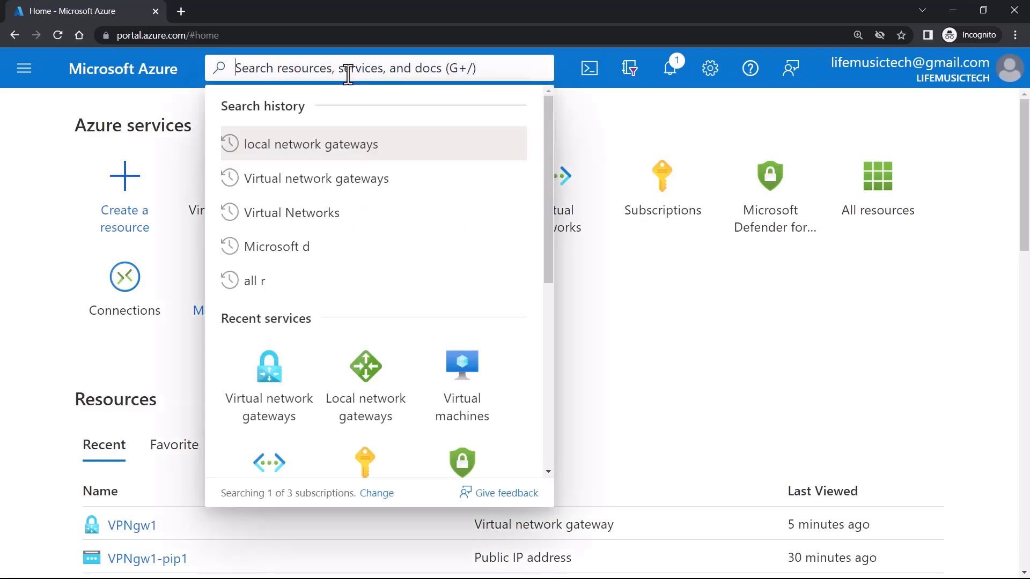
pyautogui.write('Conne')
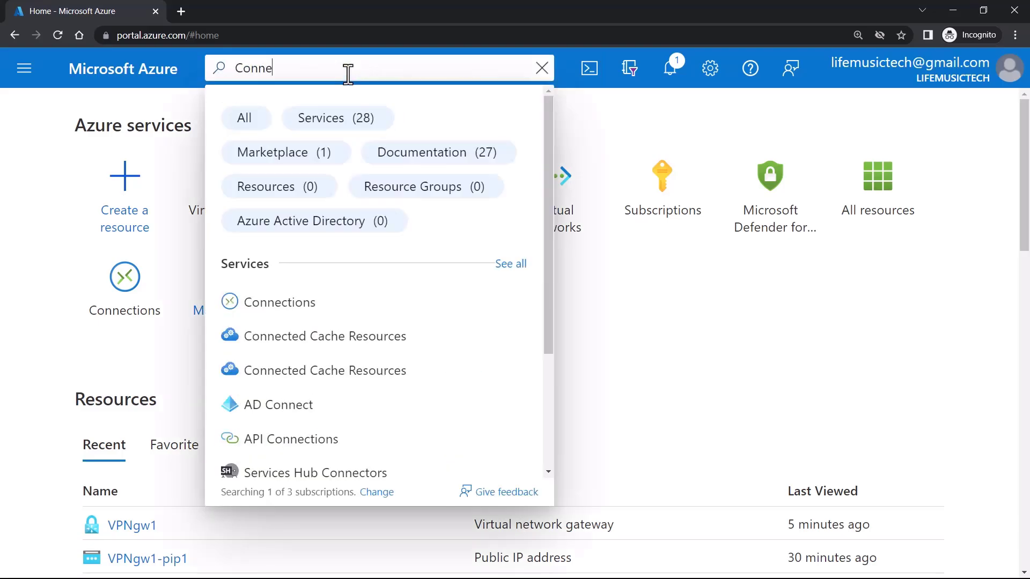
pyautogui.write('ctions')
pyautogui.click(278, 302)
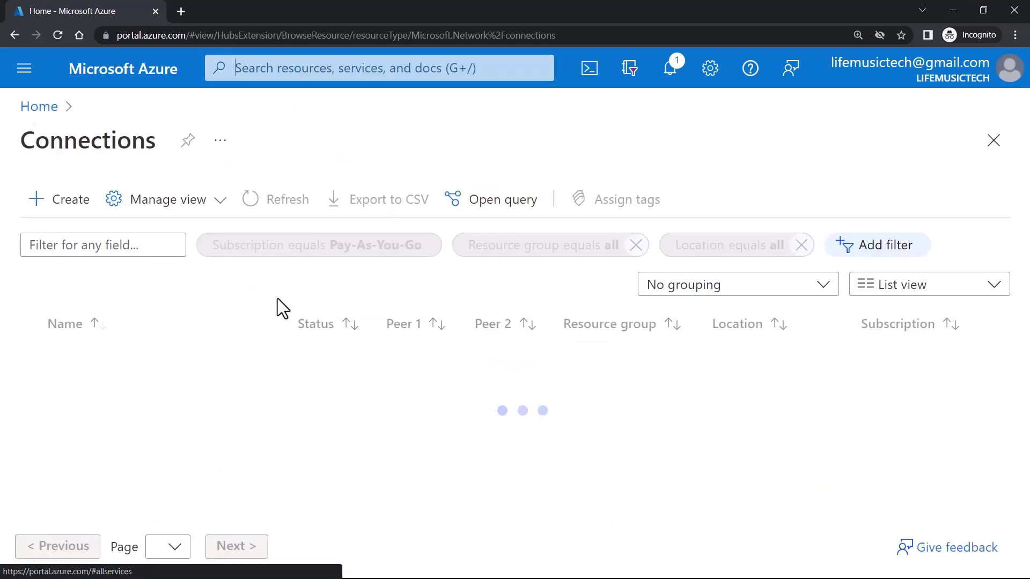
pyautogui.click(56, 209)
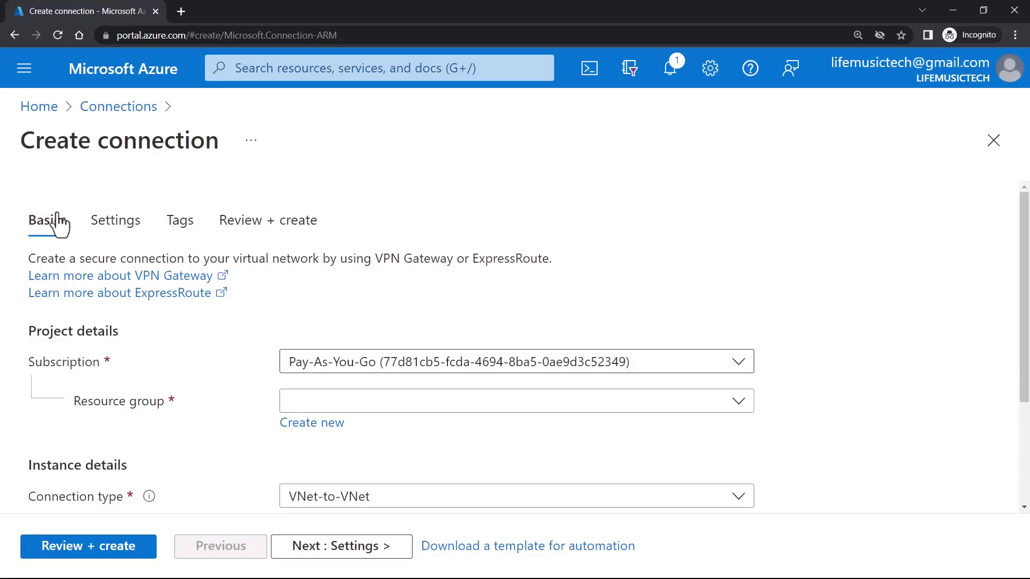
# - Place the connection in ResourceGroup1 with connection type Site-to-site (IPsec)
pyautogui.click(335, 410)
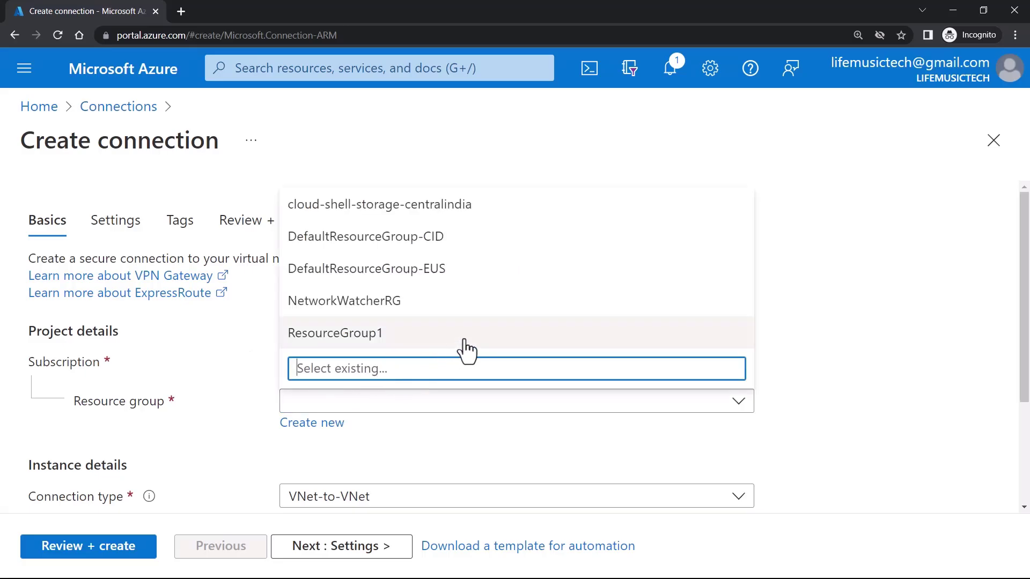
pyautogui.click(485, 342)
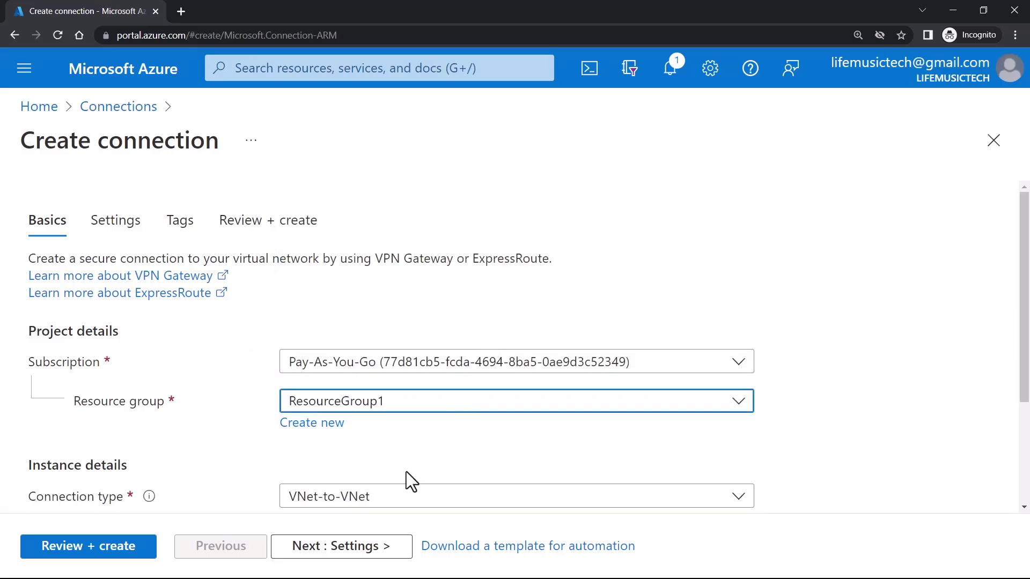
pyautogui.scroll(-2, 406, 471)
pyautogui.scroll(-1, 406, 471)
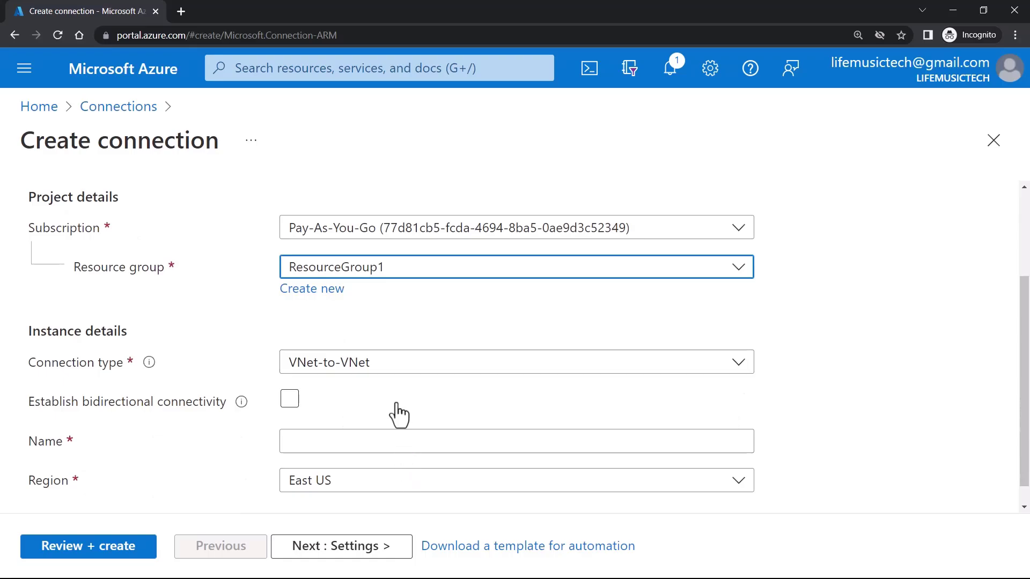
pyautogui.click(393, 370)
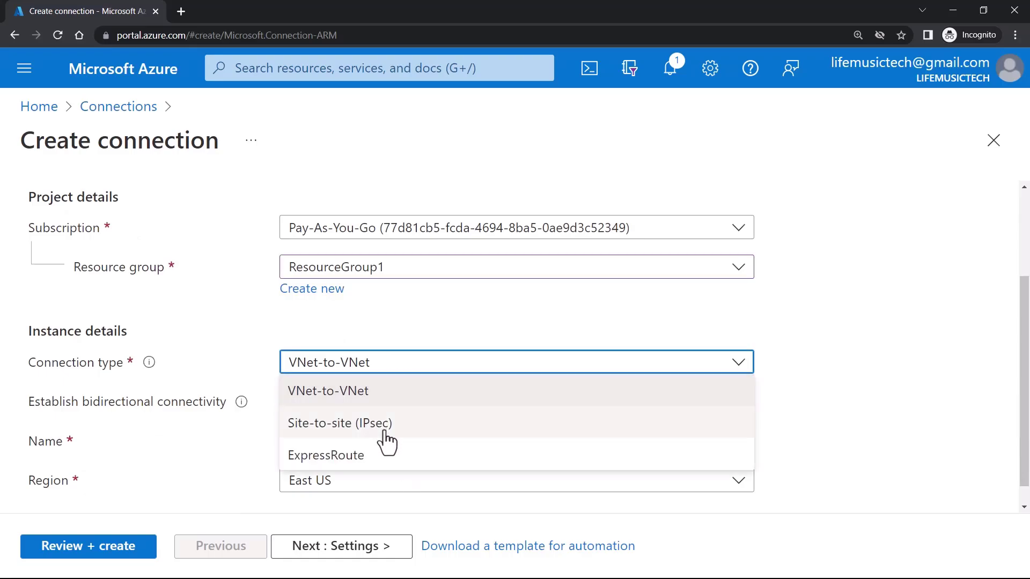
pyautogui.click(349, 428)
# - Name the connection 'Azure-to-OnPrem-S2S' and continue to the Settings step
pyautogui.click(350, 408)
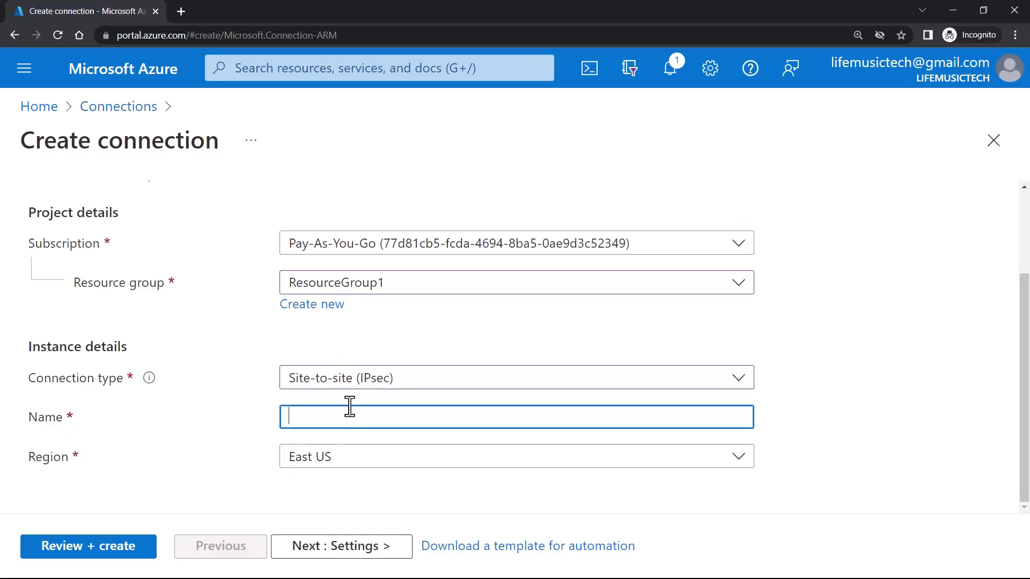
pyautogui.write('Azure-to-OnPrem-S2S')
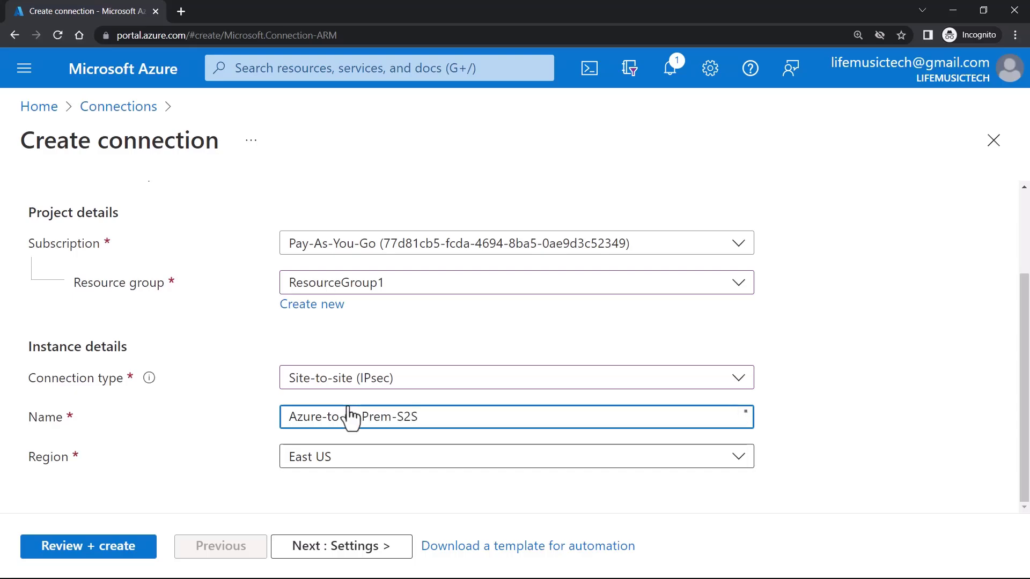
pyautogui.click(357, 555)
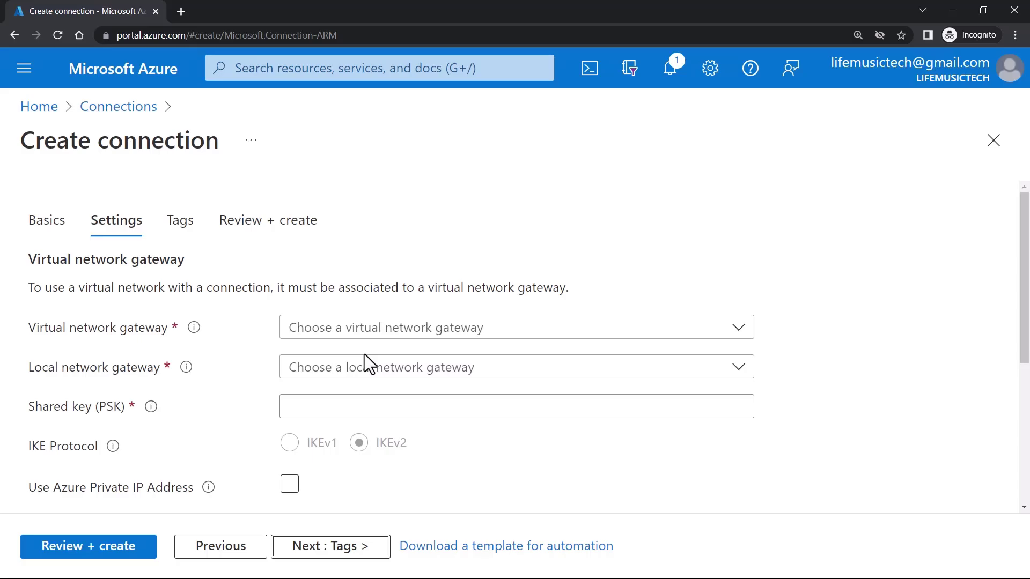
# - Link virtual network gateway VPNgw1 with local network gateway On-Premises-LocalGw1
pyautogui.click(399, 333)
pyautogui.click(332, 362)
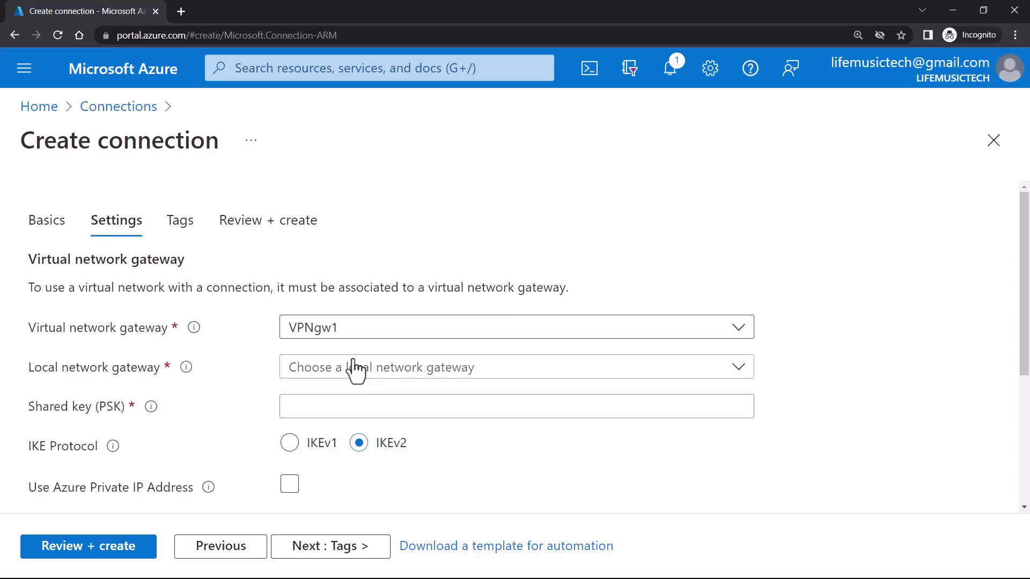
pyautogui.click(344, 365)
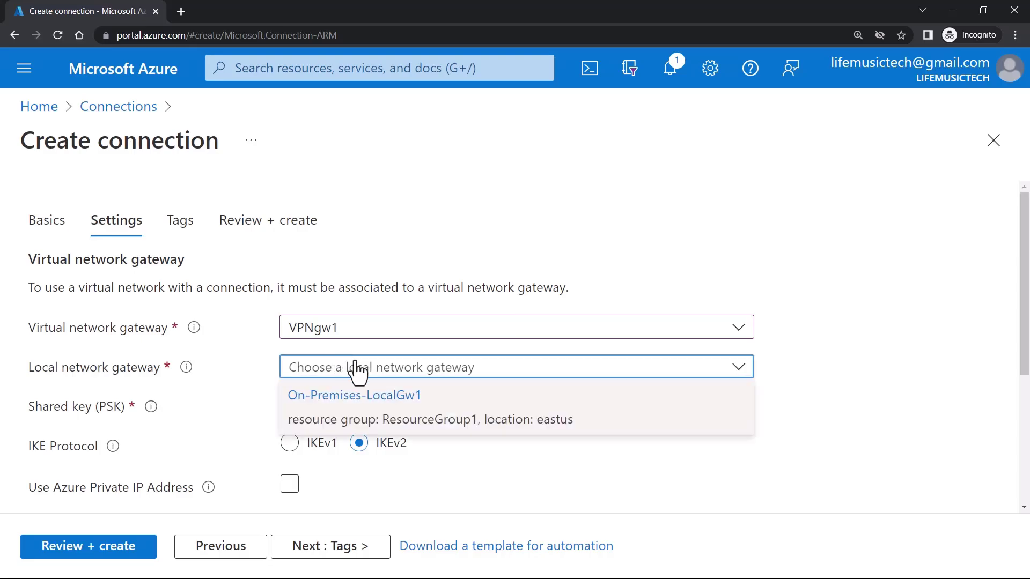
pyautogui.click(435, 413)
# - Enter the pre-shared key in the Shared key (PSK) field, keeping IKEv2
pyautogui.click(409, 406)
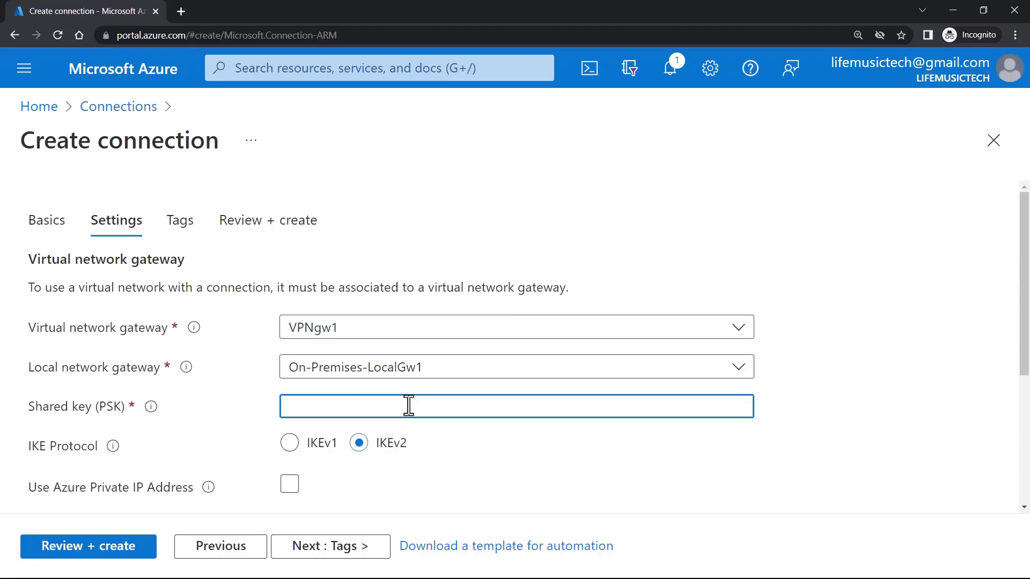
pyautogui.write('P@ssw0rd')
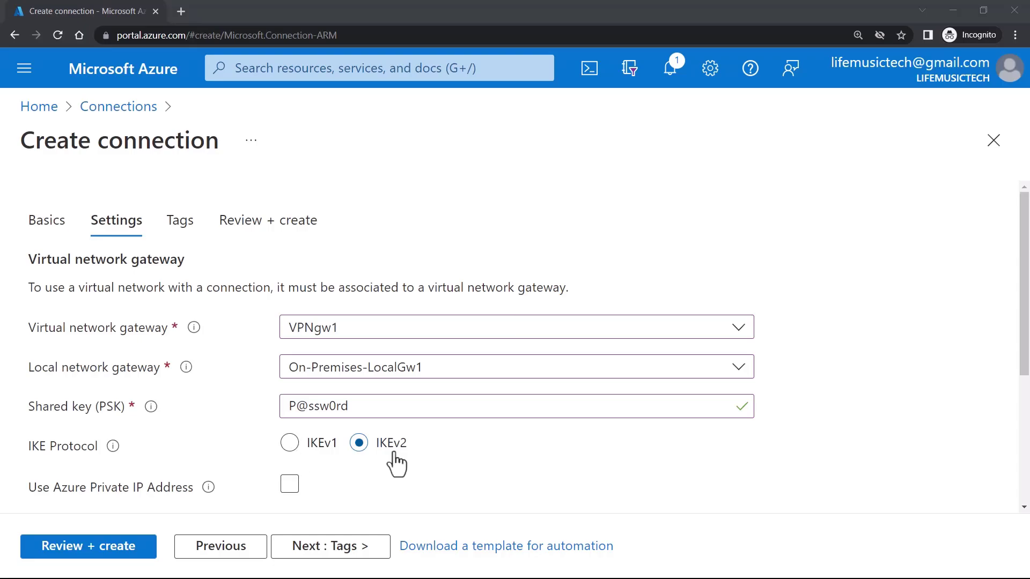
pyautogui.scroll(-4, 394, 453)
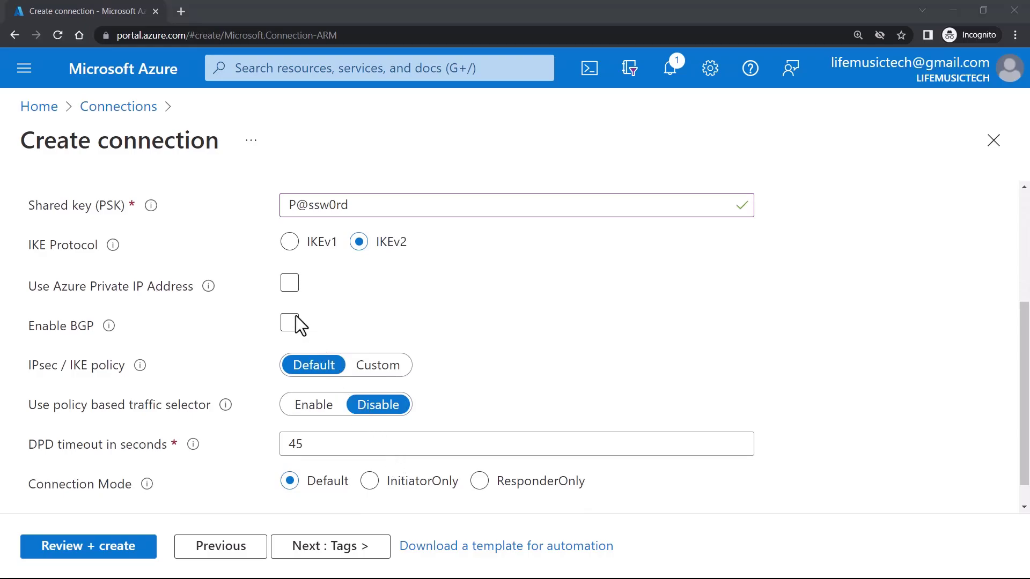
# - Leave Use Azure Private IP Address unticked and set the policy-based traffic selector to Enable
pyautogui.click(291, 283)
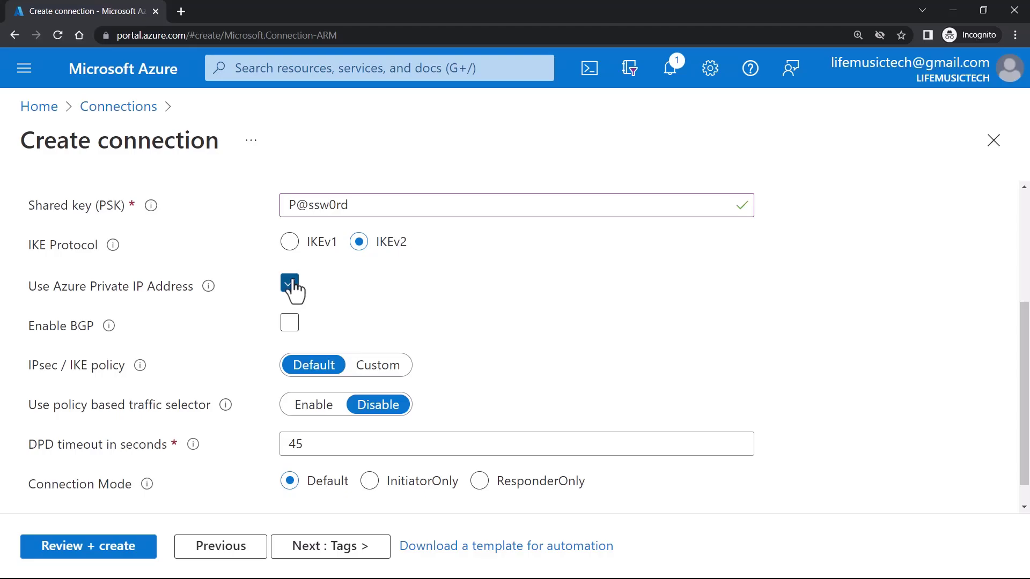
pyautogui.click(290, 280)
pyautogui.click(313, 406)
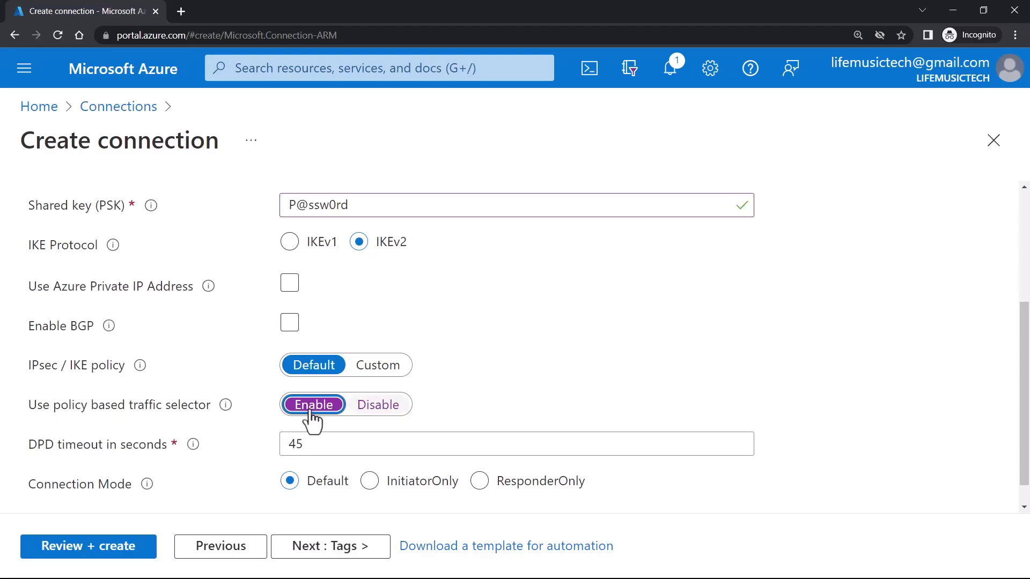
# - Set the traffic selector back to Disable, check DPD timeout 45, and settle Connection Mode on Default
pyautogui.click(380, 409)
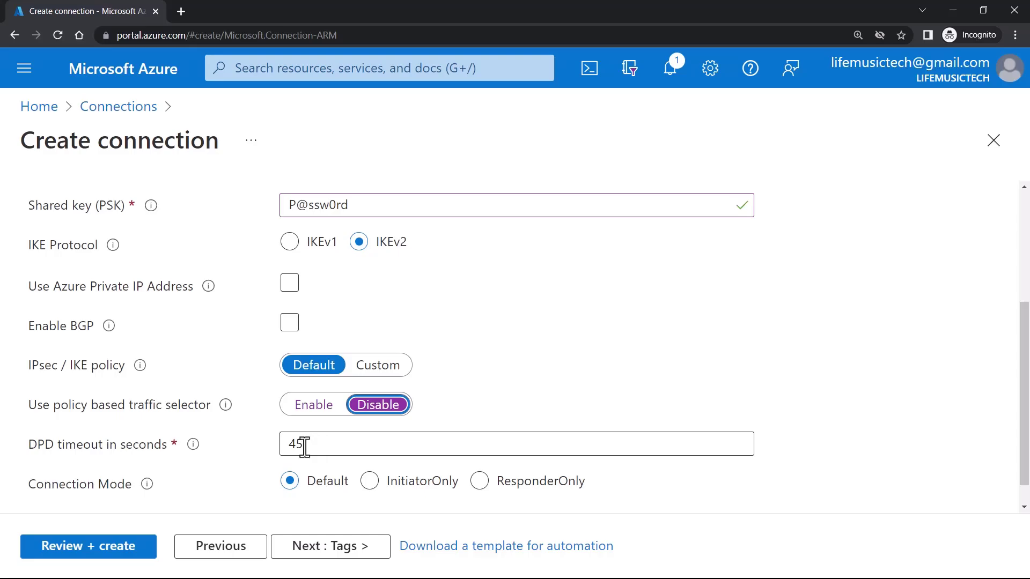
pyautogui.moveTo(301, 444); pyautogui.dragTo(269, 444)
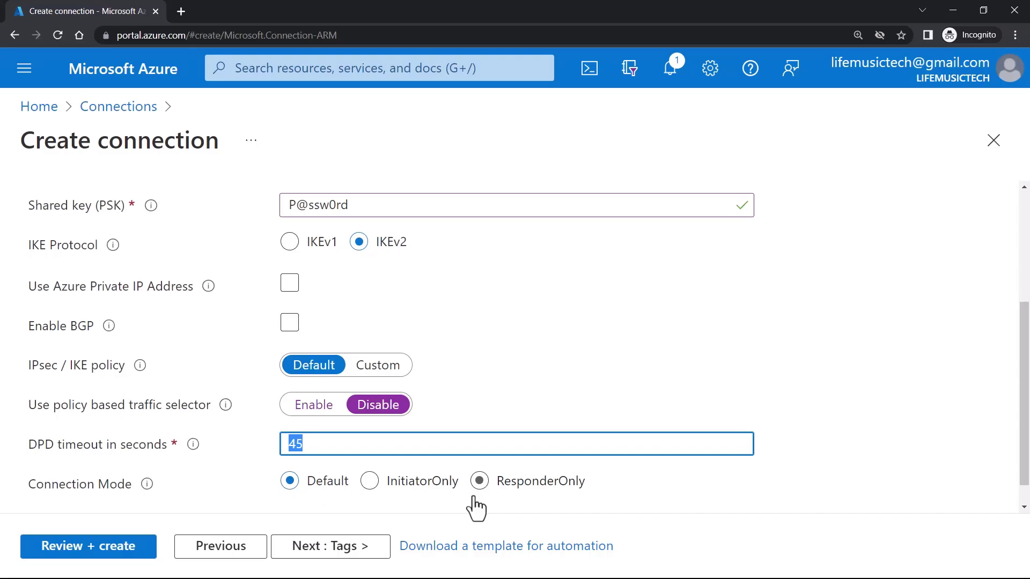
pyautogui.click(487, 485)
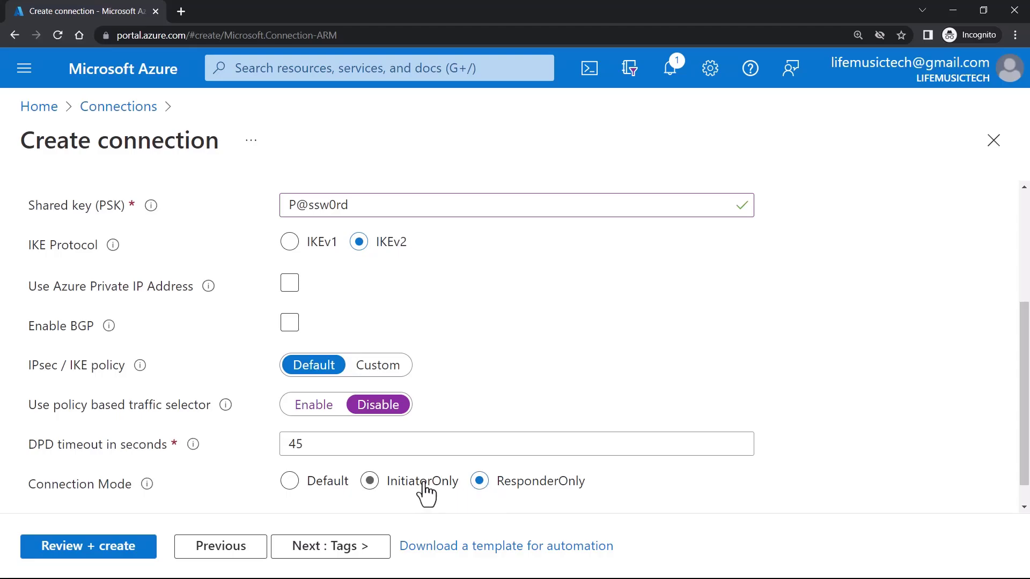
pyautogui.click(400, 485)
pyautogui.click(317, 486)
pyautogui.scroll(-1, 352, 491)
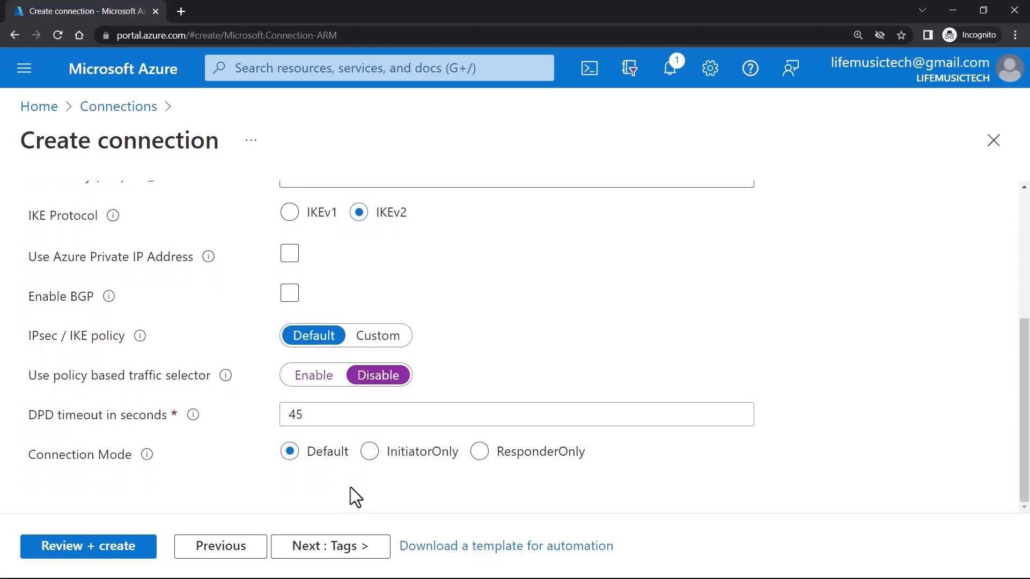
# - Review and create the Azure-to-OnPrem-S2S connection, then return Home after deployment succeeds
pyautogui.click(344, 554)
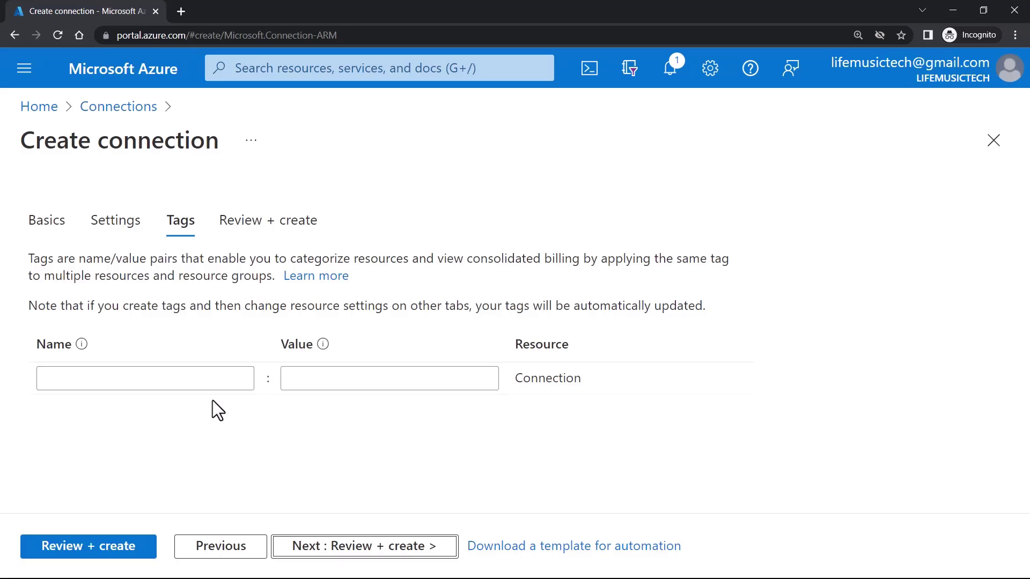
pyautogui.click(387, 547)
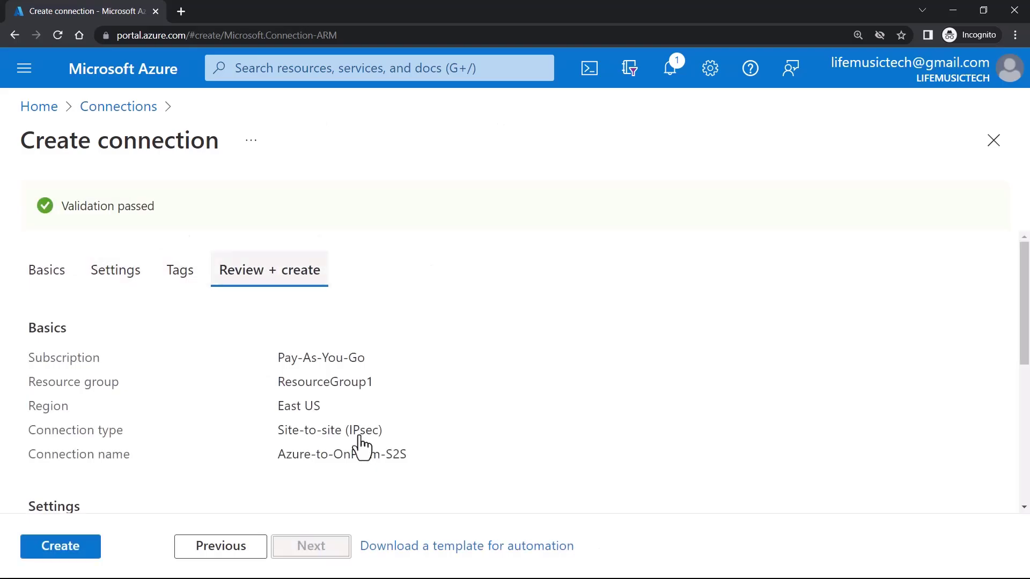
pyautogui.scroll(-1, 85, 388)
pyautogui.scroll(-4, 84, 395)
pyautogui.click(63, 552)
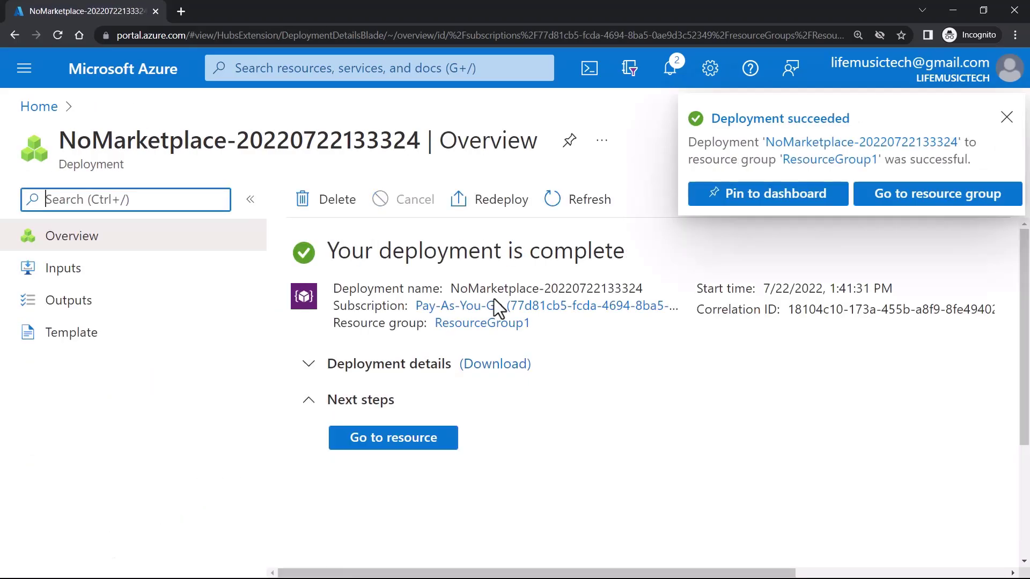
pyautogui.click(794, 117)
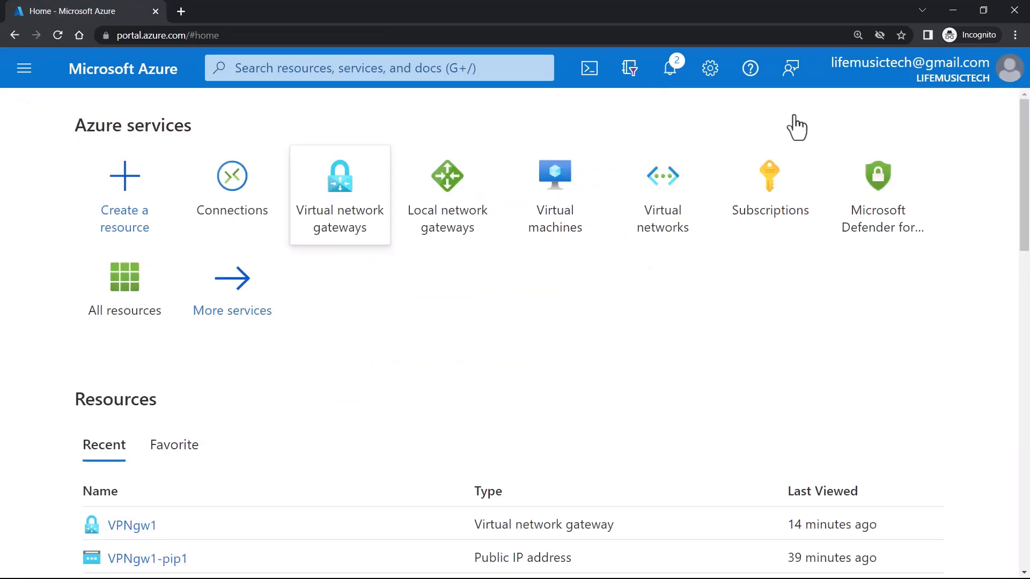
# - Check VPNgw1's Connections list for the Azure-to-OnPrem-S2S connection
pyautogui.click(351, 217)
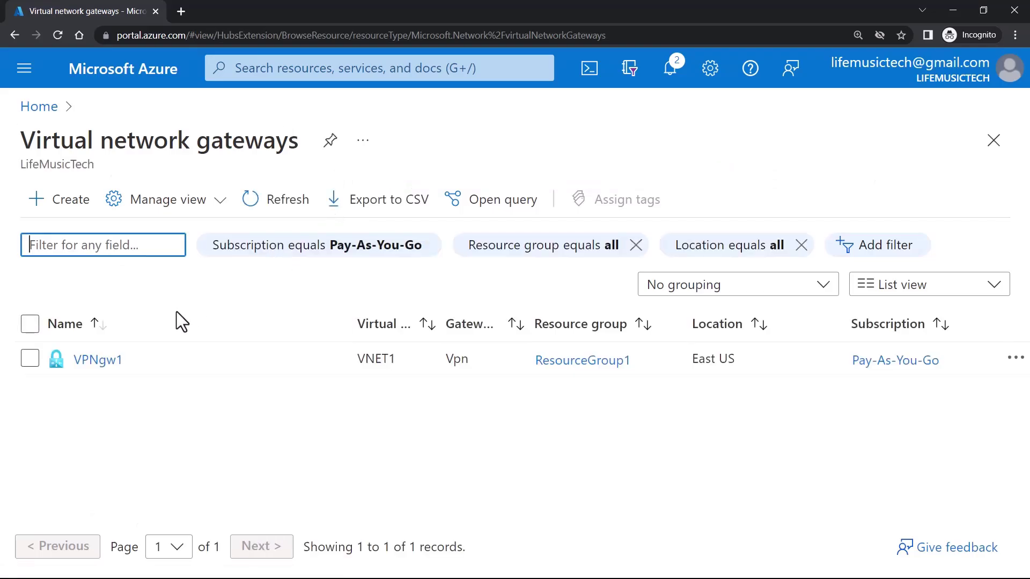
pyautogui.click(98, 361)
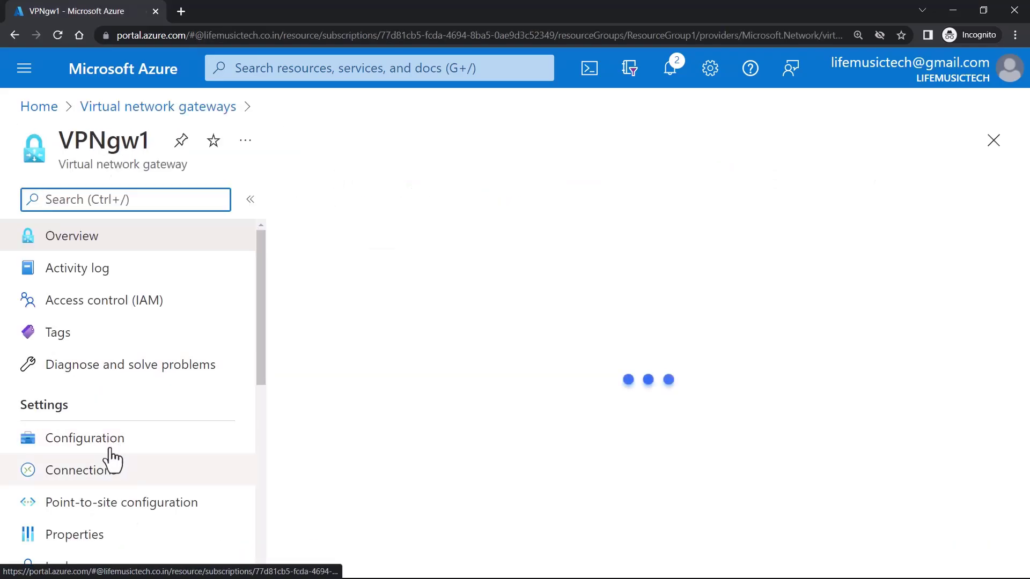
pyautogui.click(114, 476)
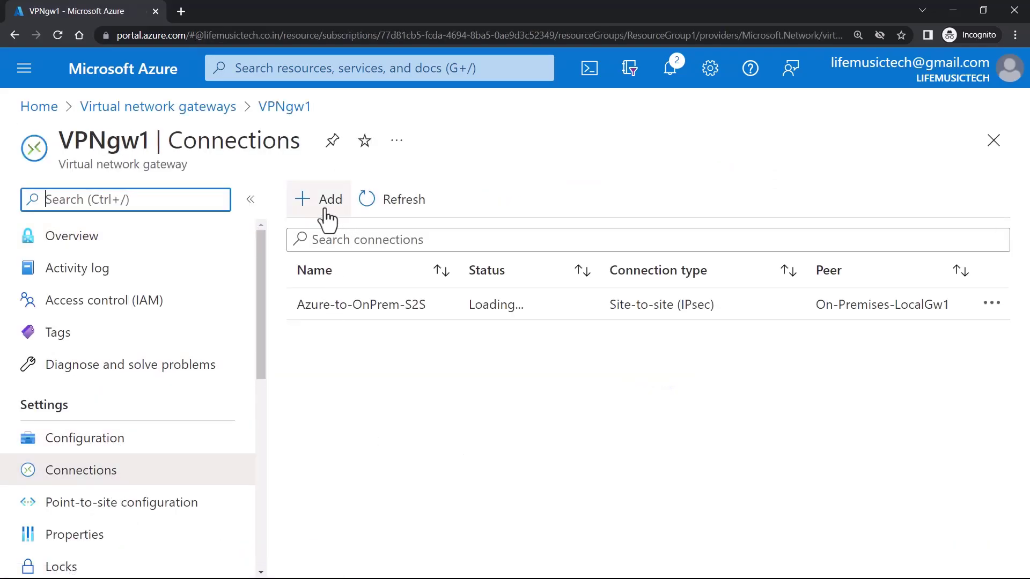
# - Check On-Premises-LocalGw1's Connections list, then open the list of all connections
pyautogui.click(40, 109)
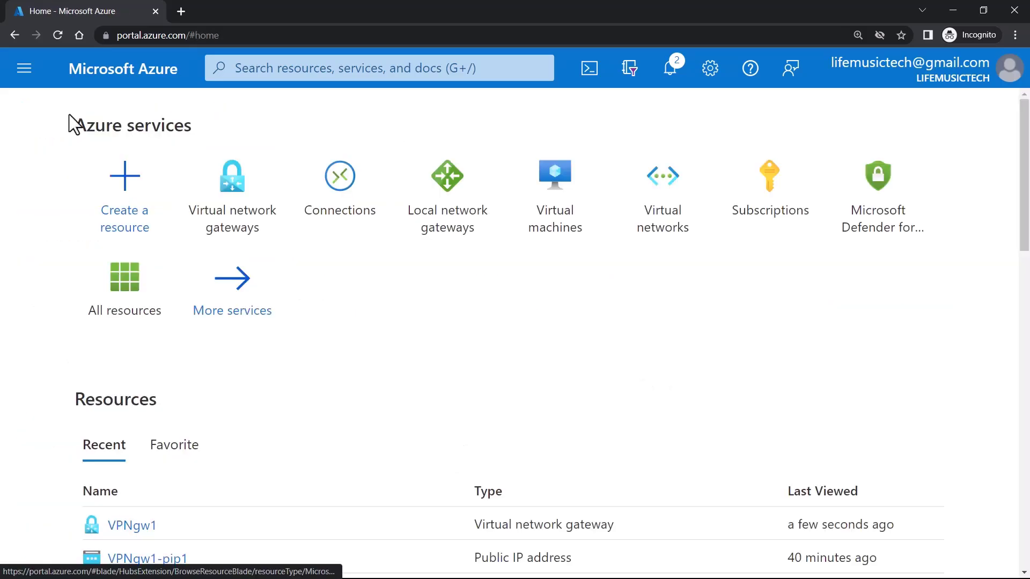
pyautogui.click(443, 203)
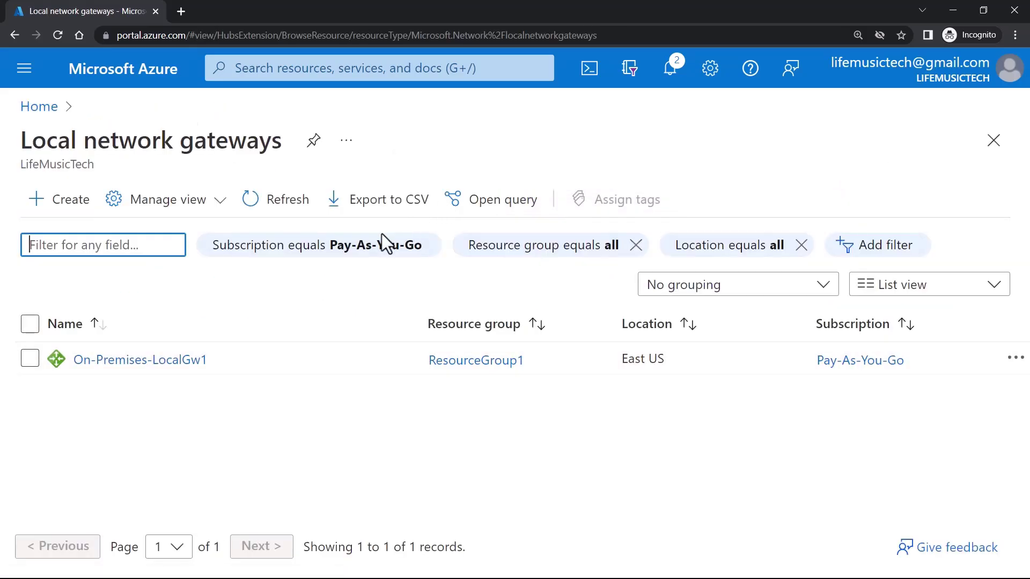
pyautogui.click(158, 364)
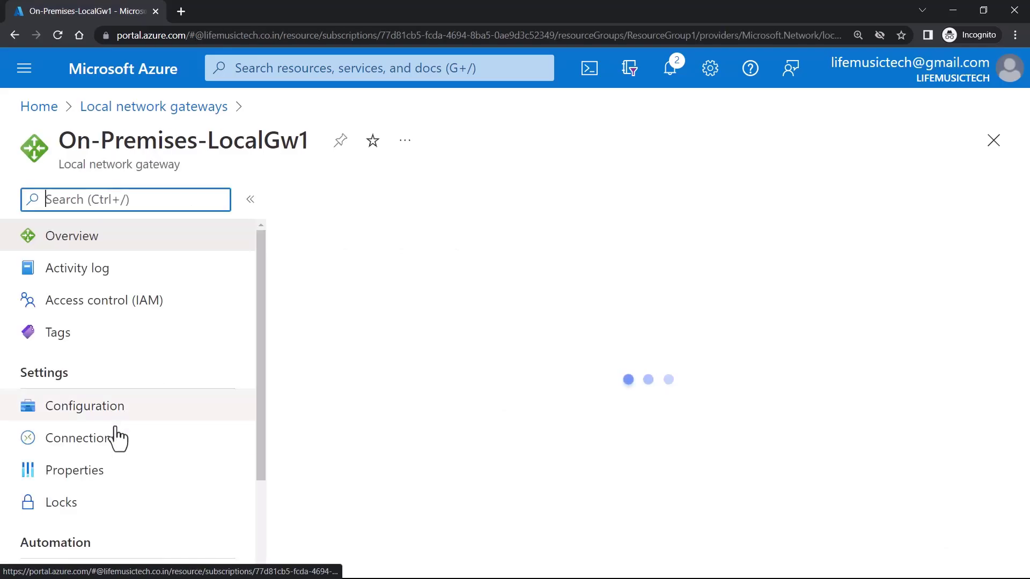
pyautogui.click(107, 439)
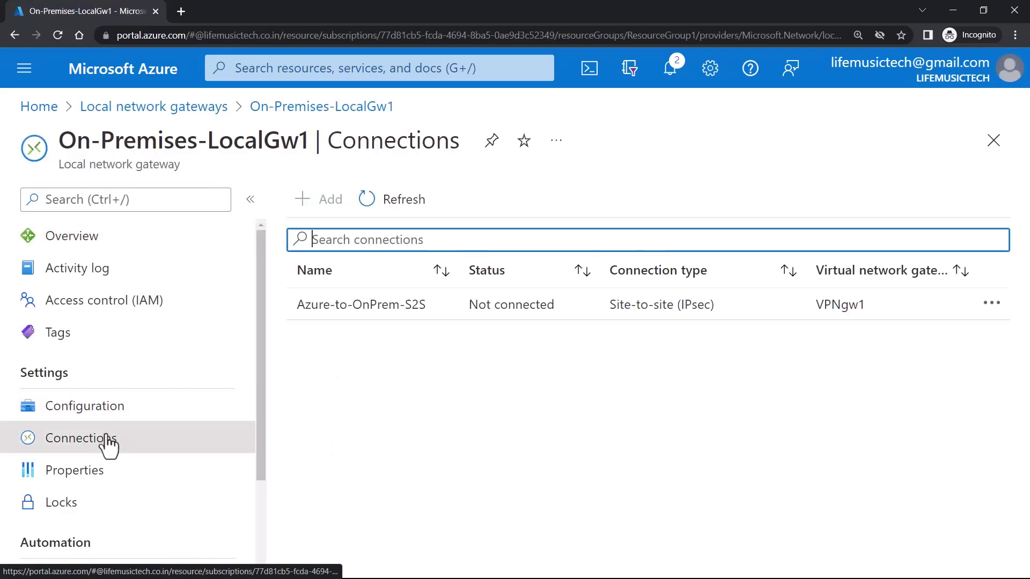
pyautogui.click(41, 108)
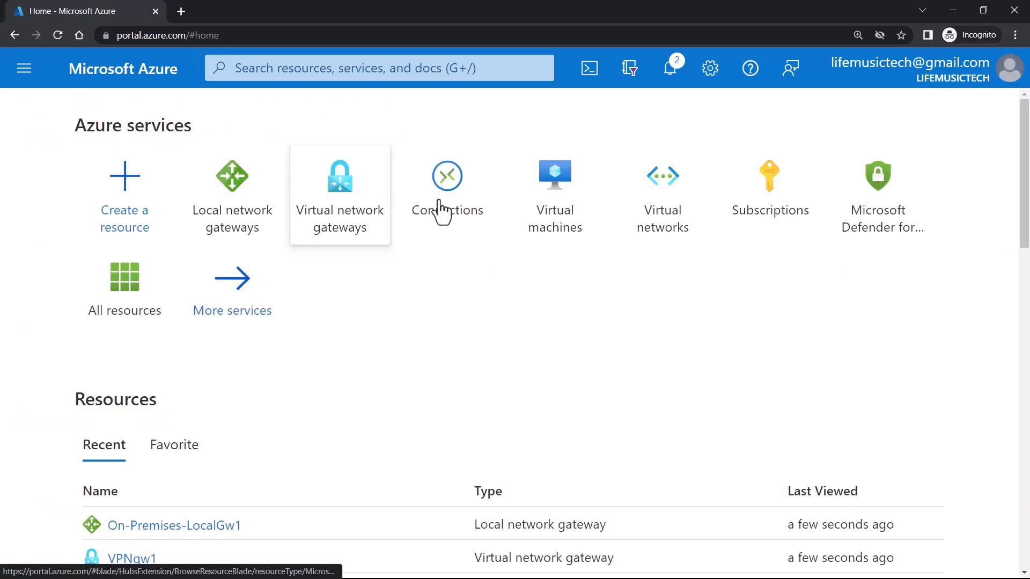
pyautogui.click(453, 212)
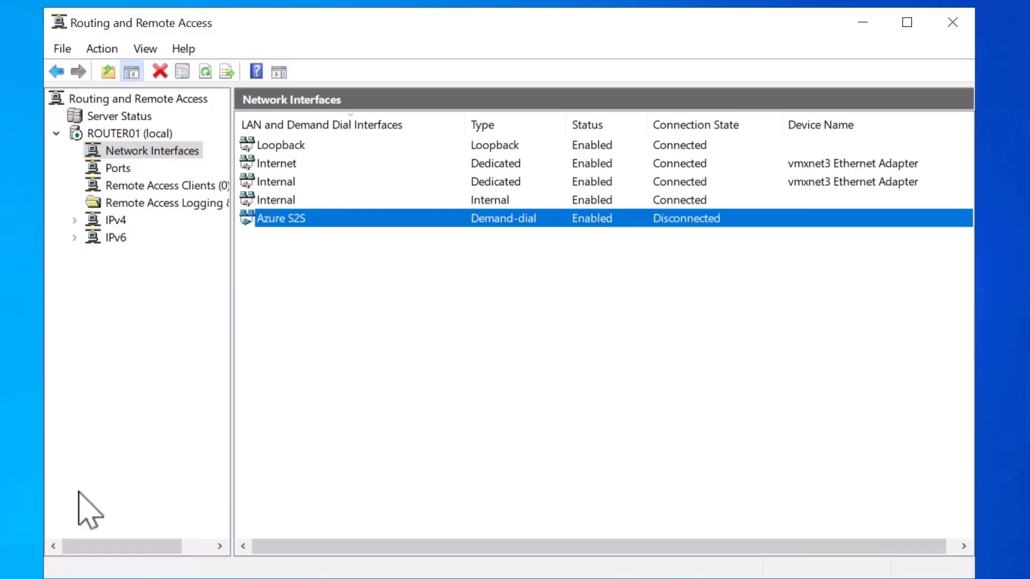
# - Connect the Azure S2S demand-dial interface from its right-click menu
pyautogui.rightClick(344, 220)
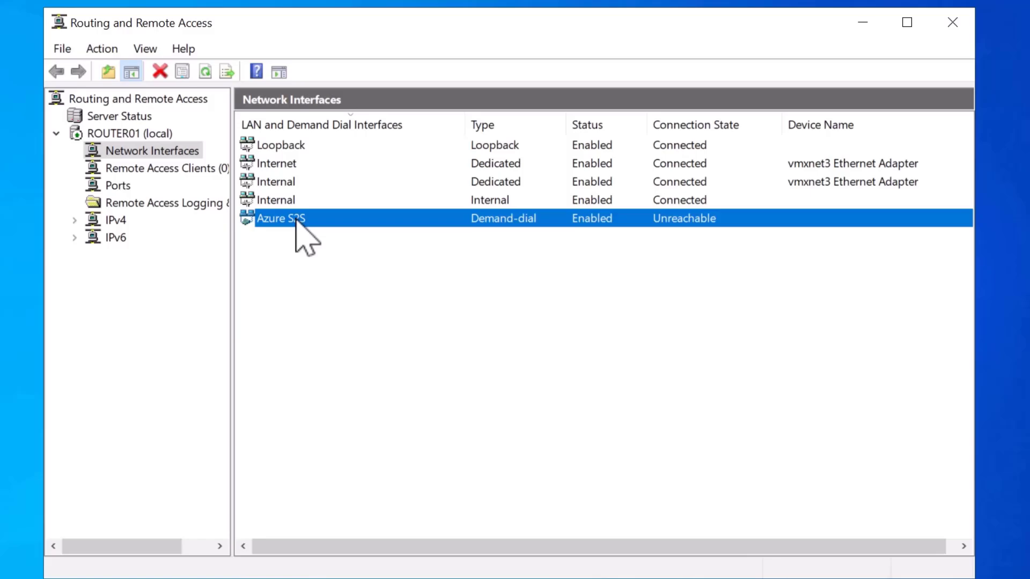
pyautogui.rightClick(296, 220)
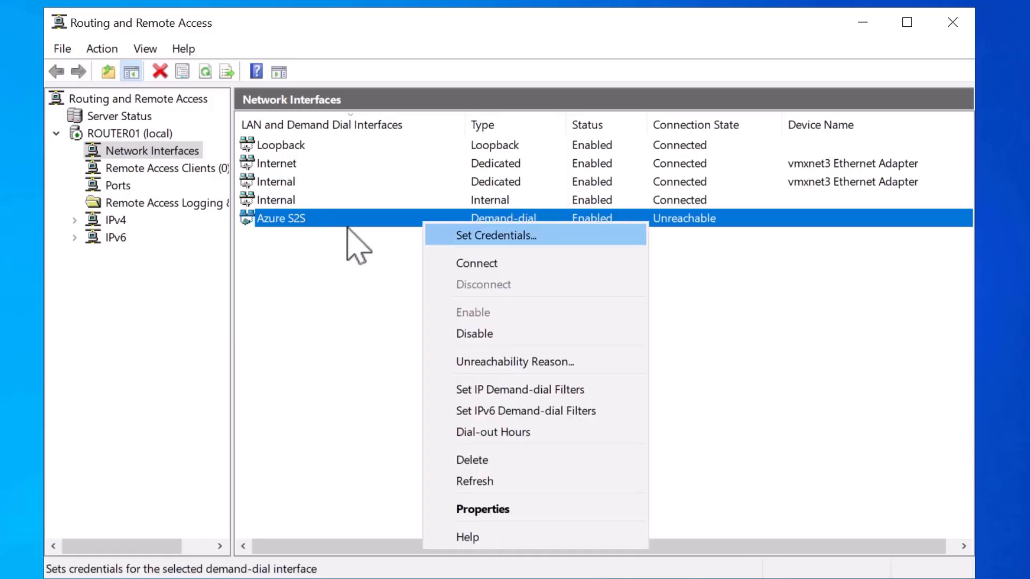
pyautogui.click(562, 263)
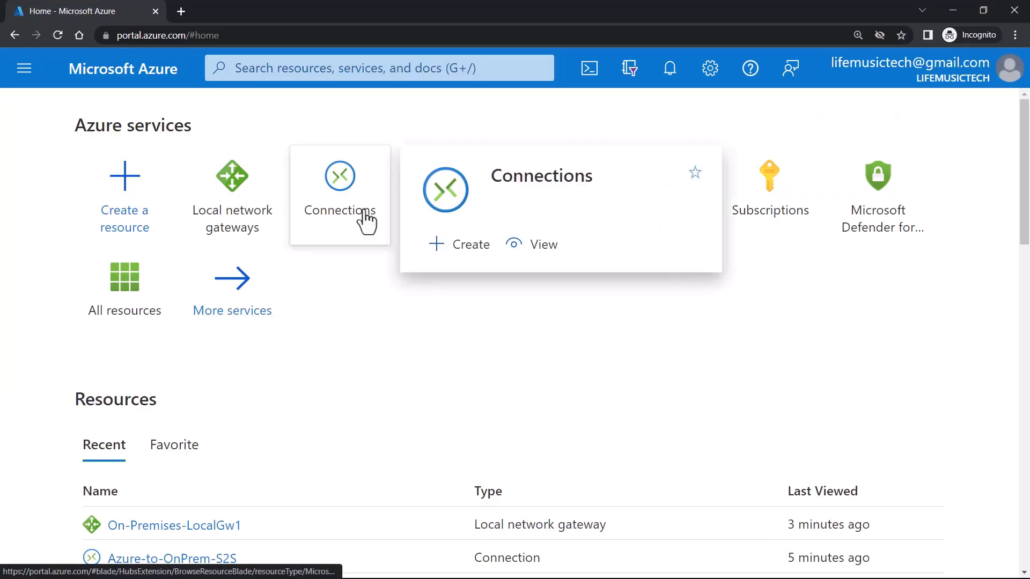
# - Open the Azure-to-OnPrem-S2S connection and refresh its status
pyautogui.click(364, 221)
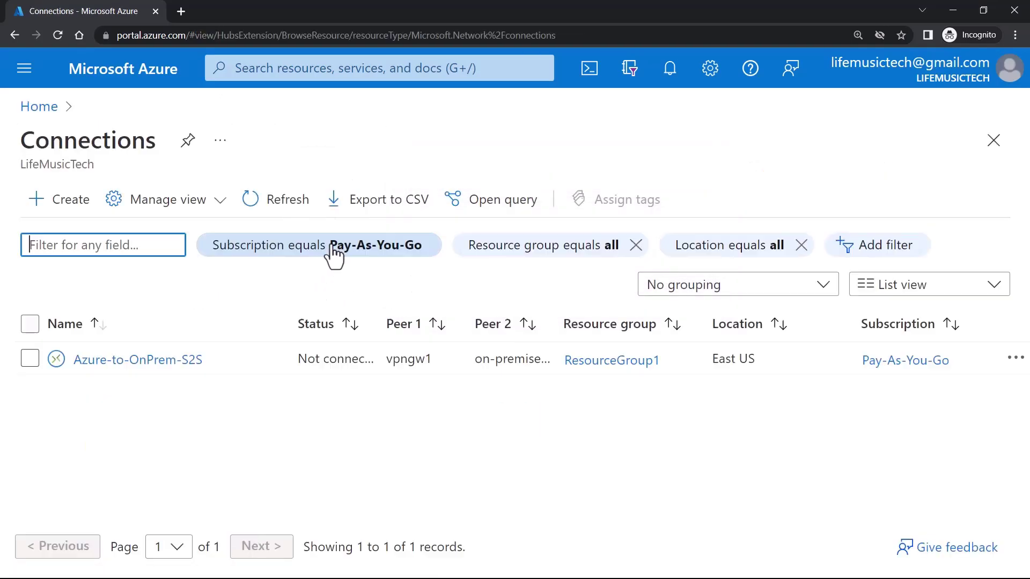
pyautogui.click(241, 360)
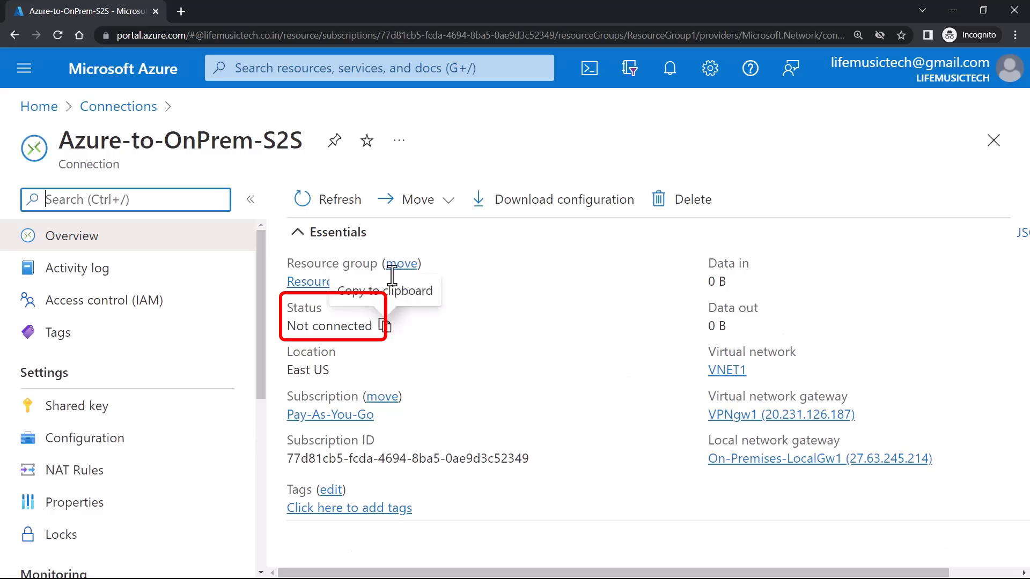
pyautogui.click(323, 211)
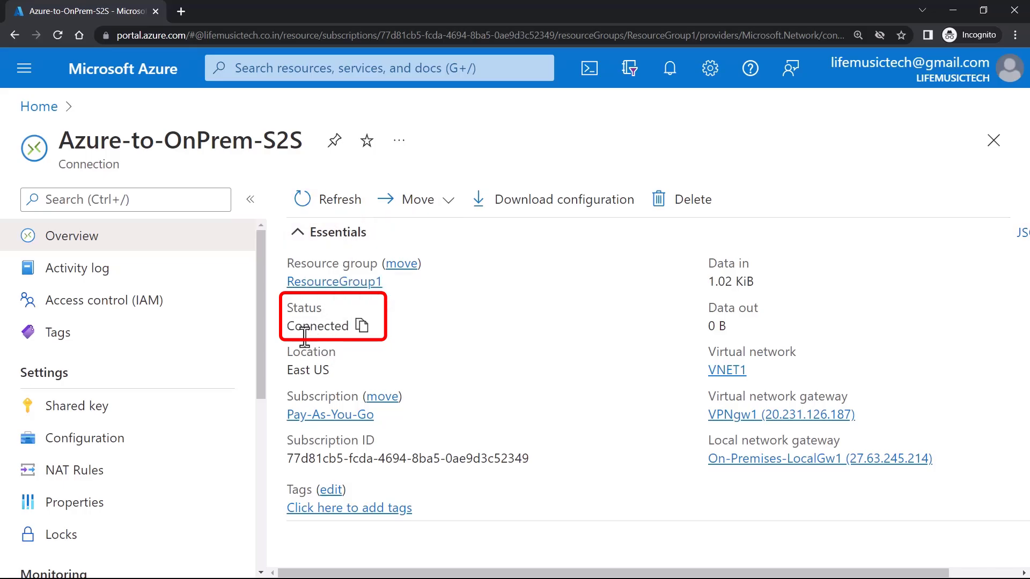
# - Confirm On-Premises-LocalGw1 lists Azure-to-OnPrem-S2S as Connected
pyautogui.click(43, 108)
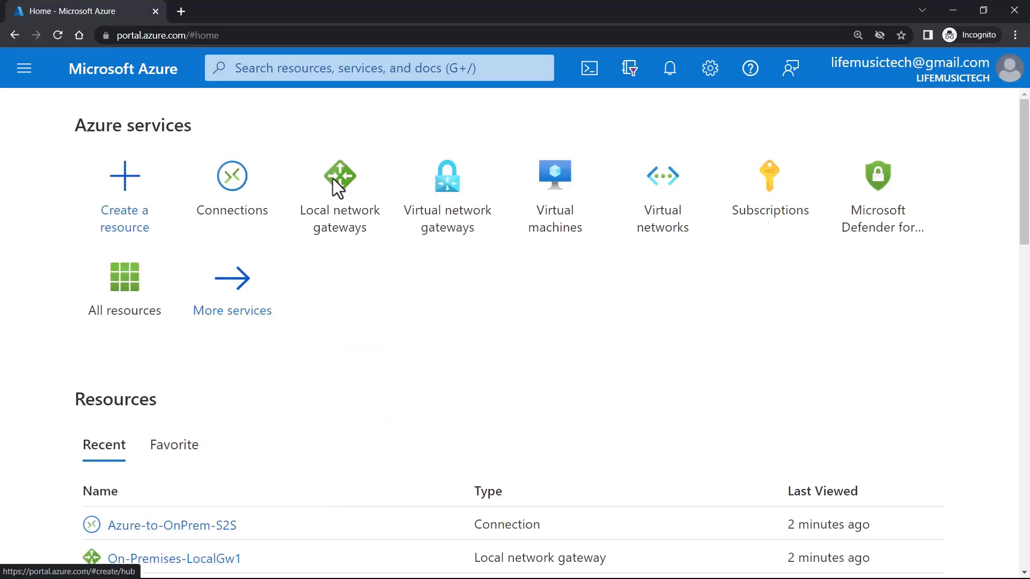
pyautogui.click(342, 185)
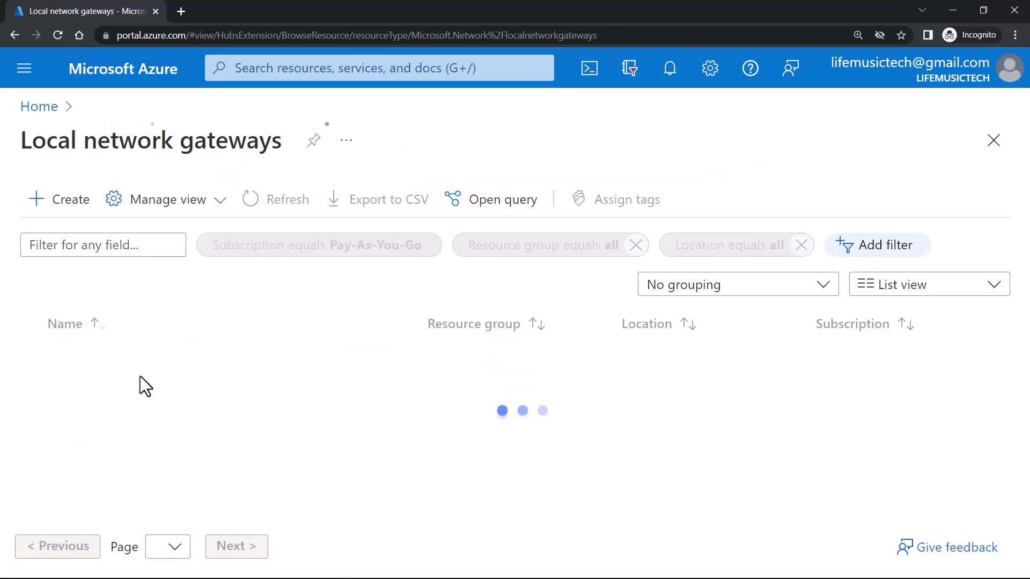
pyautogui.click(147, 361)
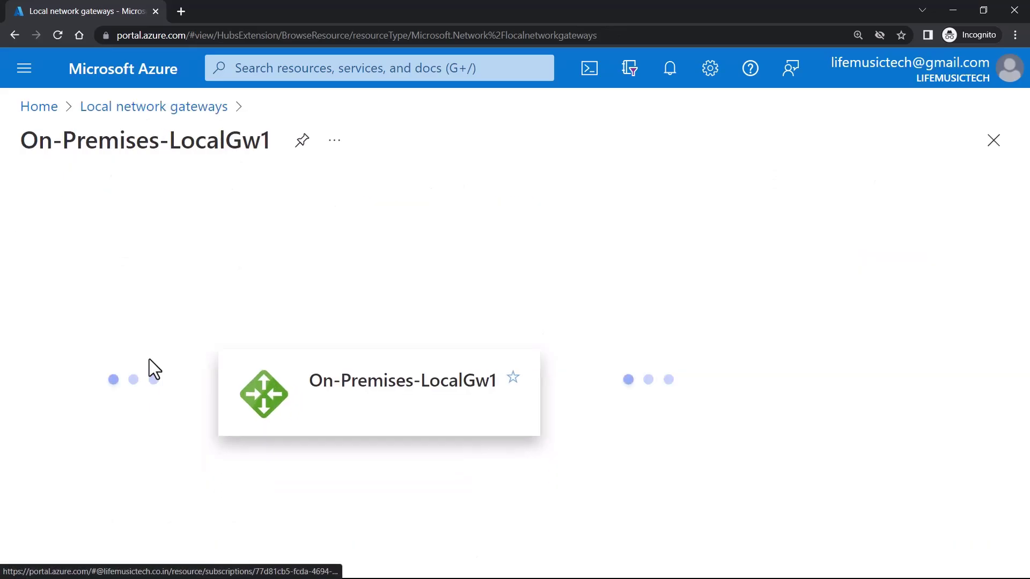
pyautogui.click(124, 451)
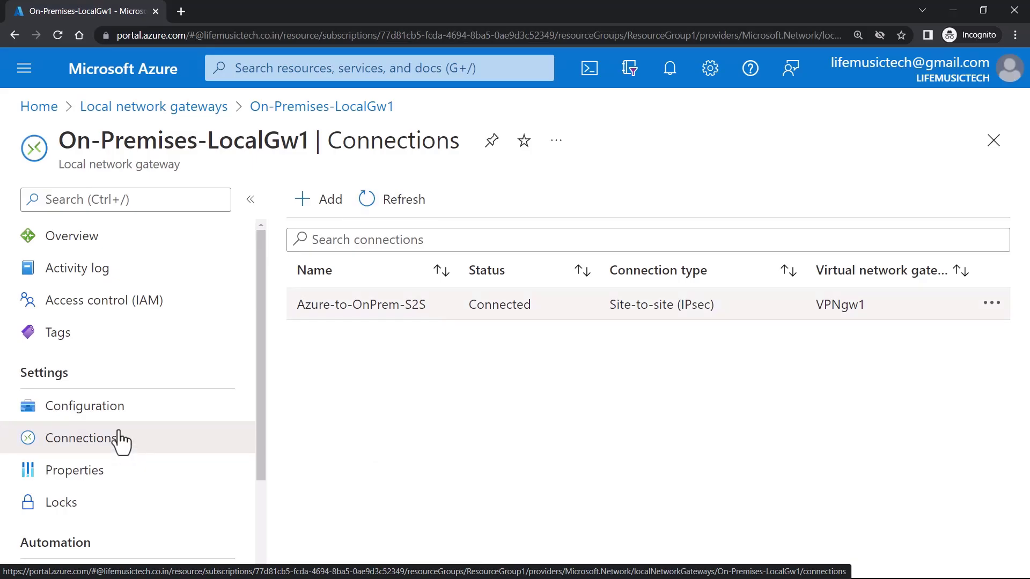
# - Confirm VPNgw1 lists Azure-to-OnPrem-S2S as Connected
pyautogui.click(39, 107)
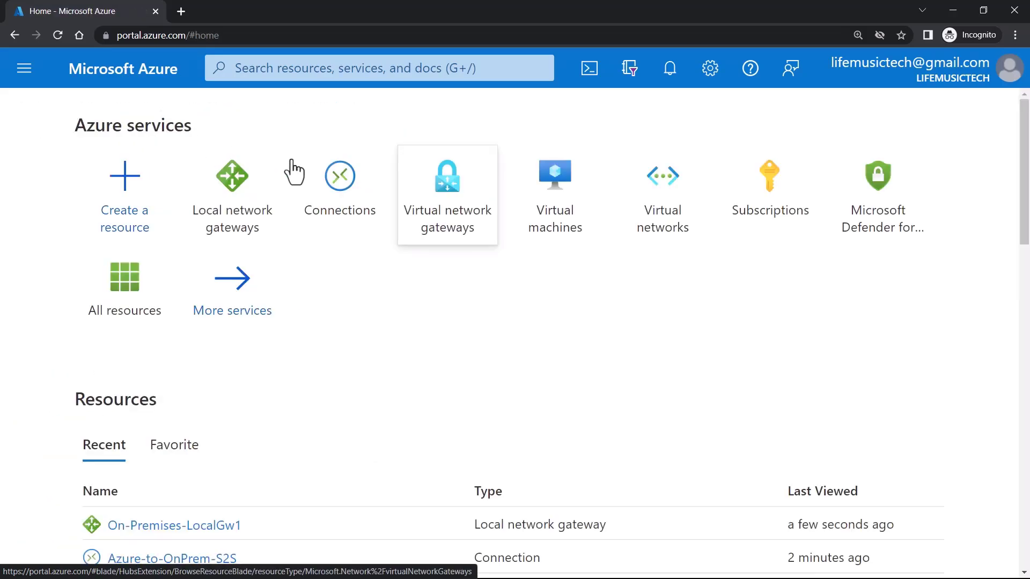
pyautogui.click(462, 206)
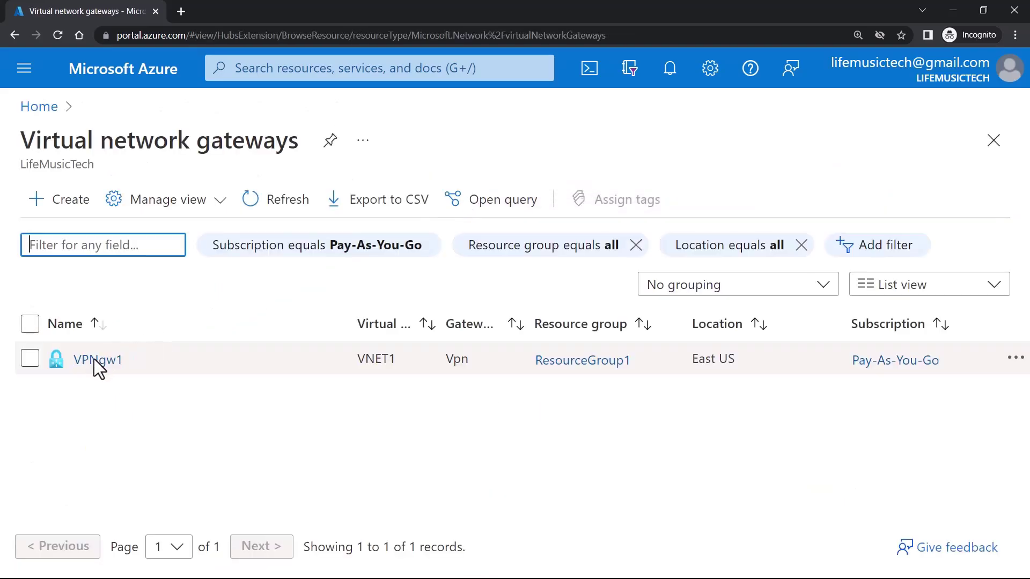
pyautogui.click(95, 359)
pyautogui.click(108, 478)
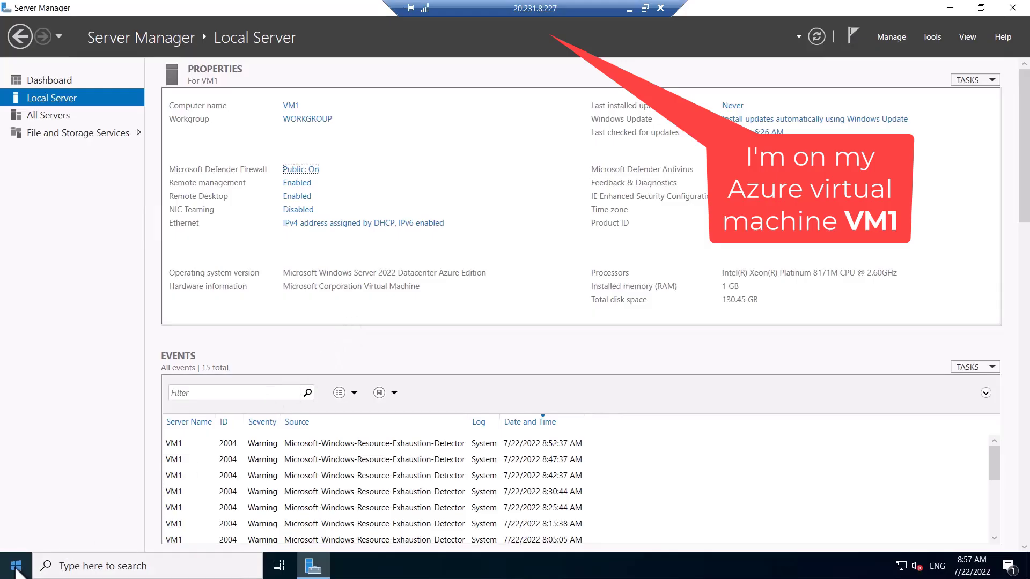
# - Open an administrator Command Prompt on VM1 and ping 192.168.10.1
pyautogui.rightClick(16, 566)
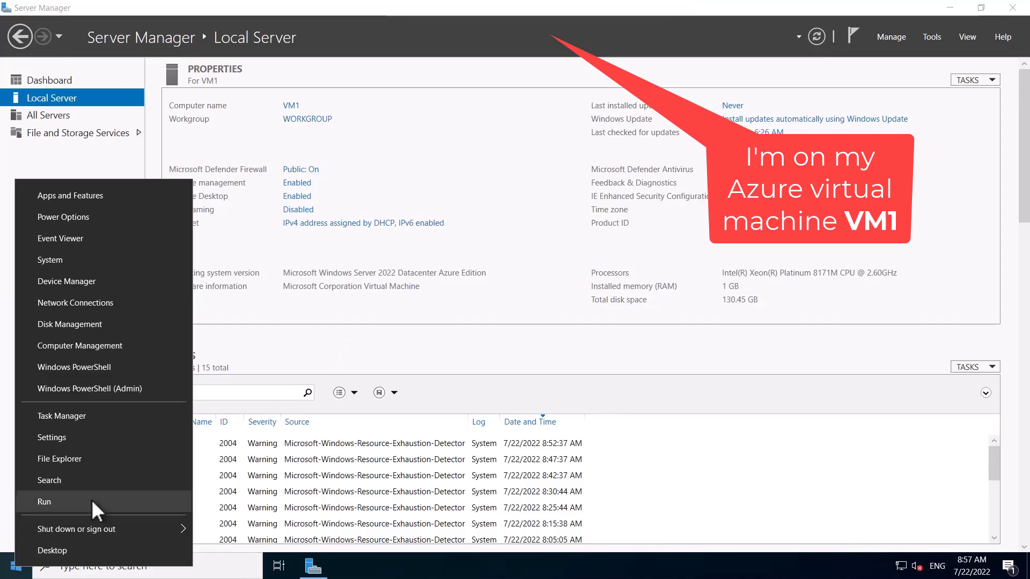
pyautogui.press('r')
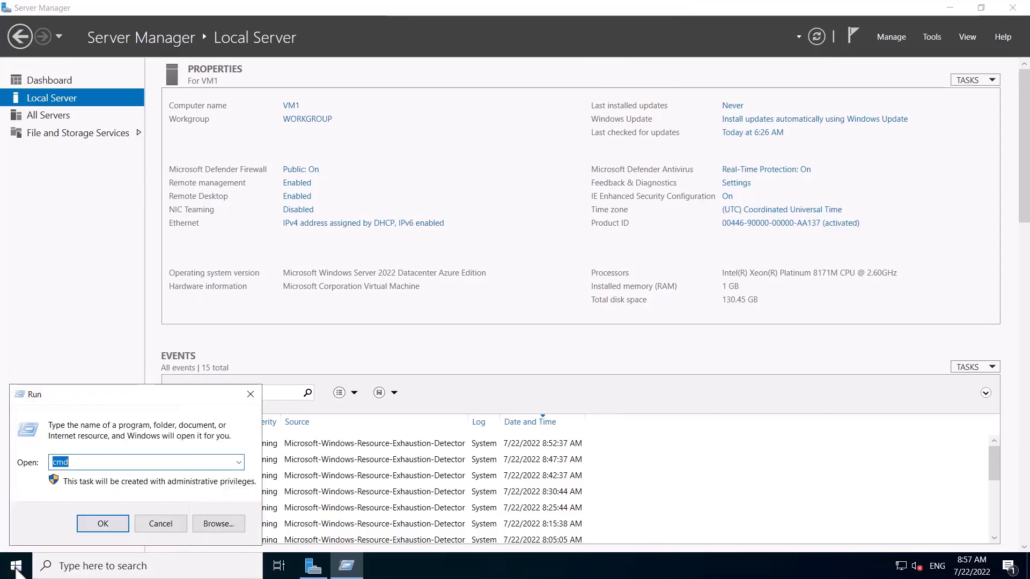
pyautogui.press('Return')
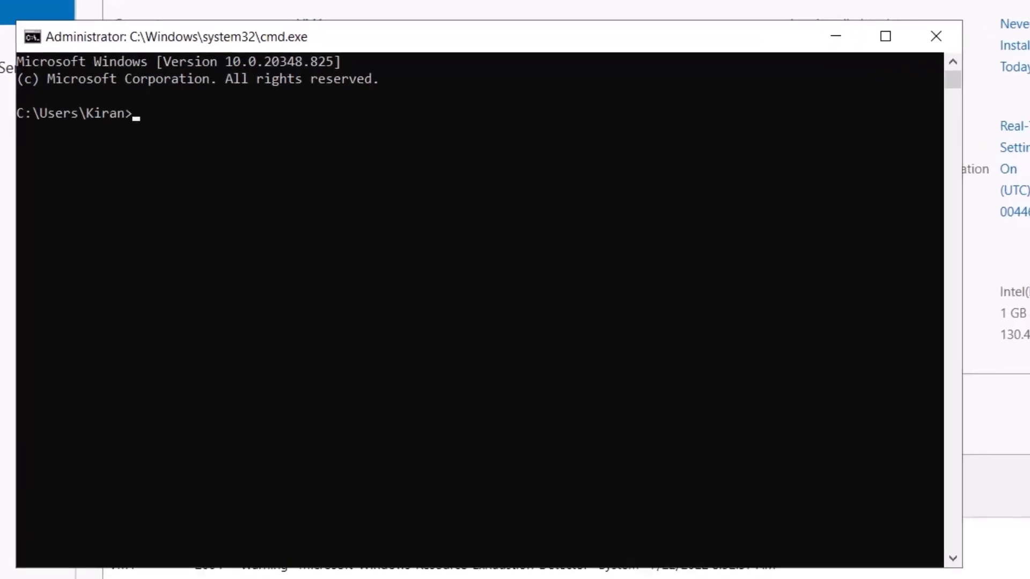
pyautogui.write('ping ')
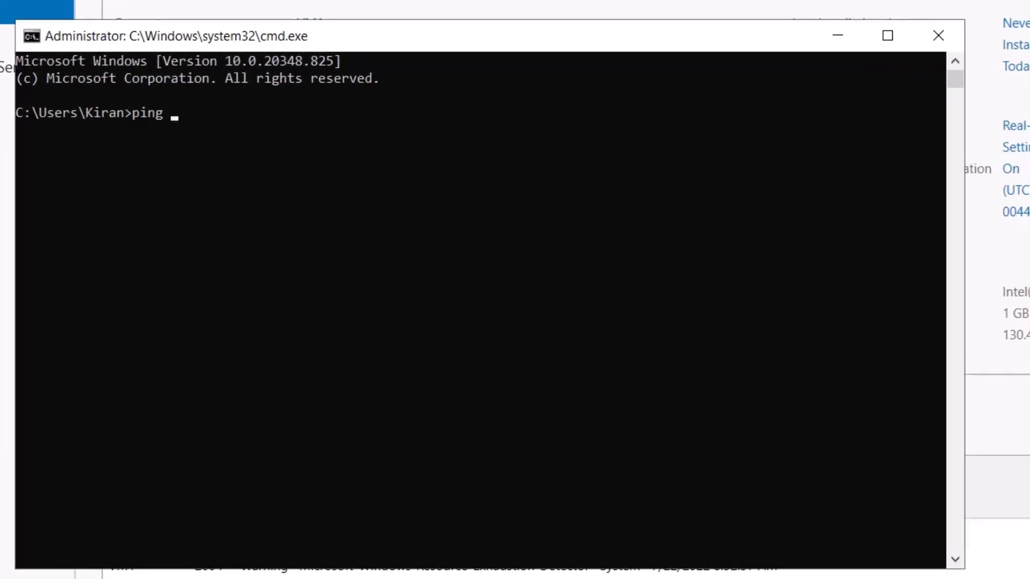
pyautogui.write('192.168.10.1')
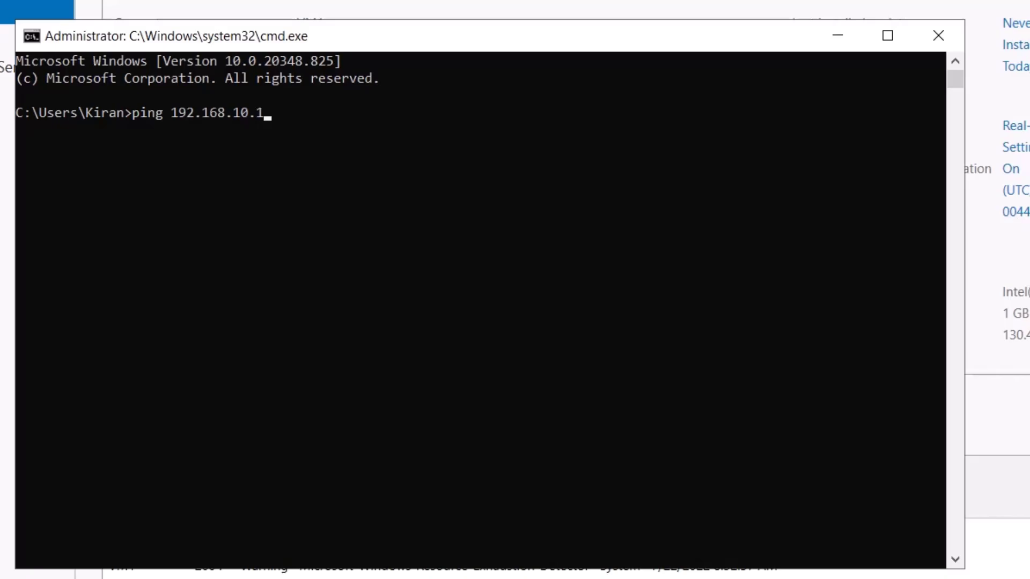
pyautogui.press('Return')
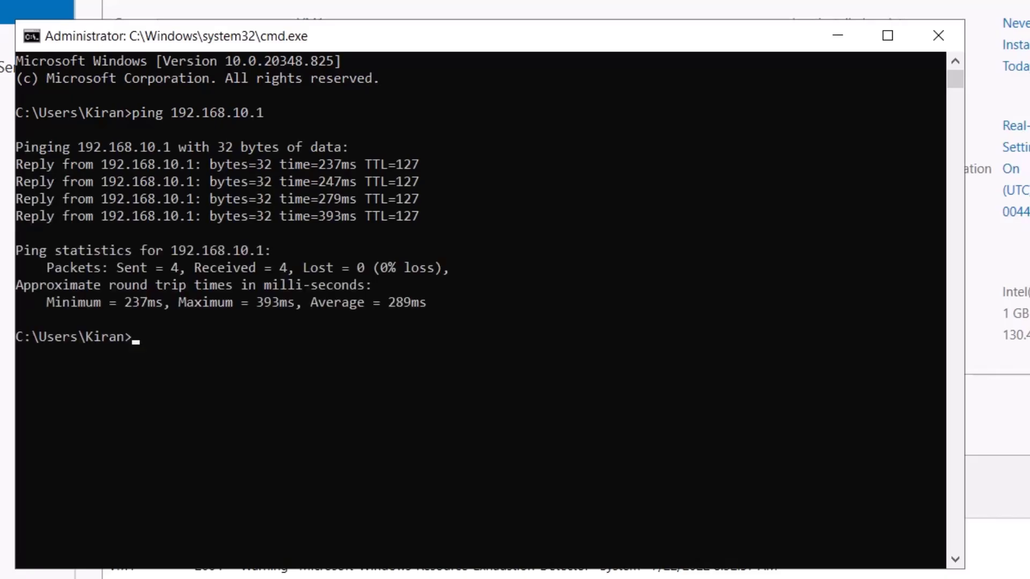
# - Ping 192.168.10.101, then switch to the on-premises machine
pyautogui.press('Up')
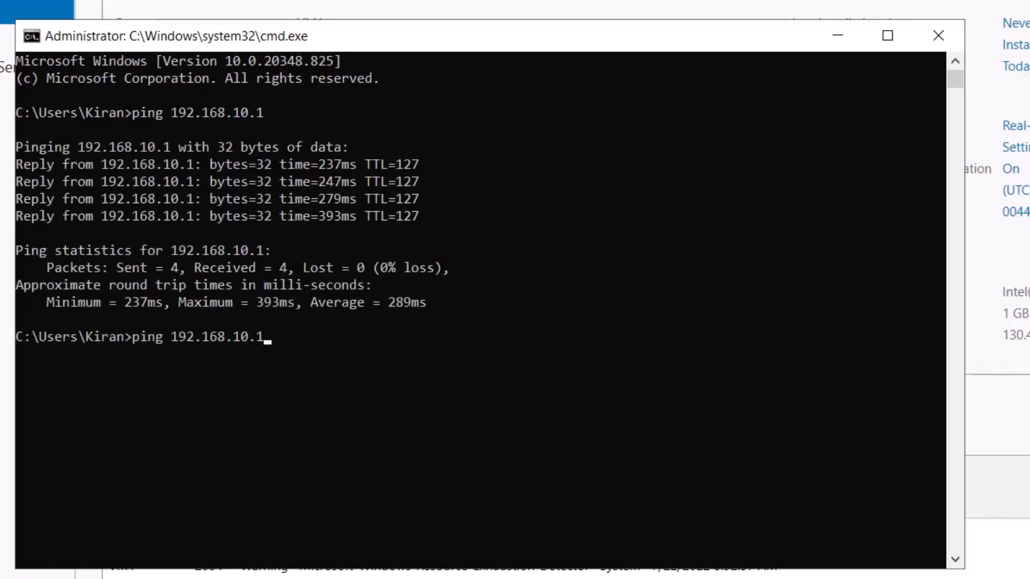
pyautogui.write('01')
pyautogui.press('Return')
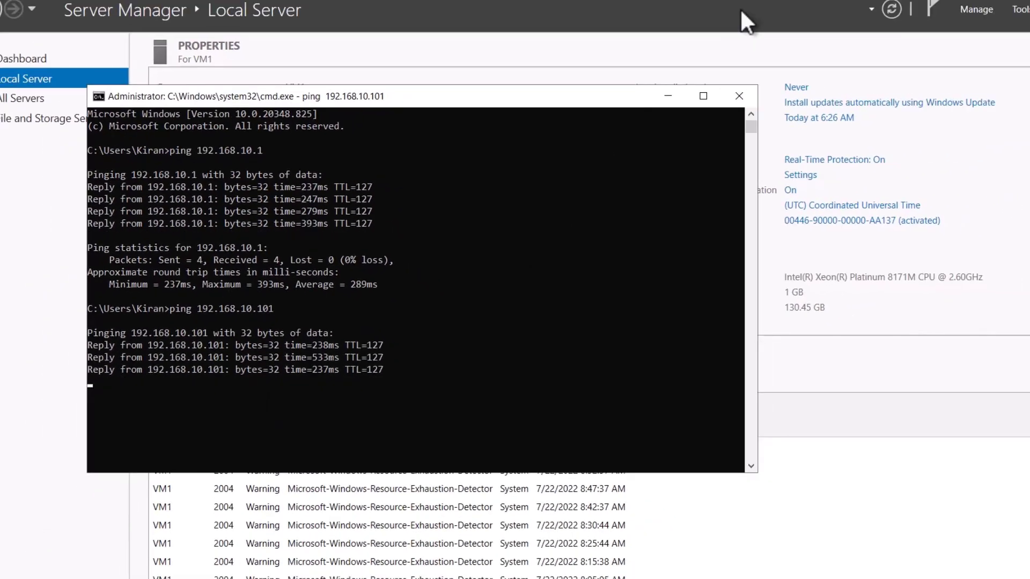
pyautogui.hotkey('alt', 'Tab')
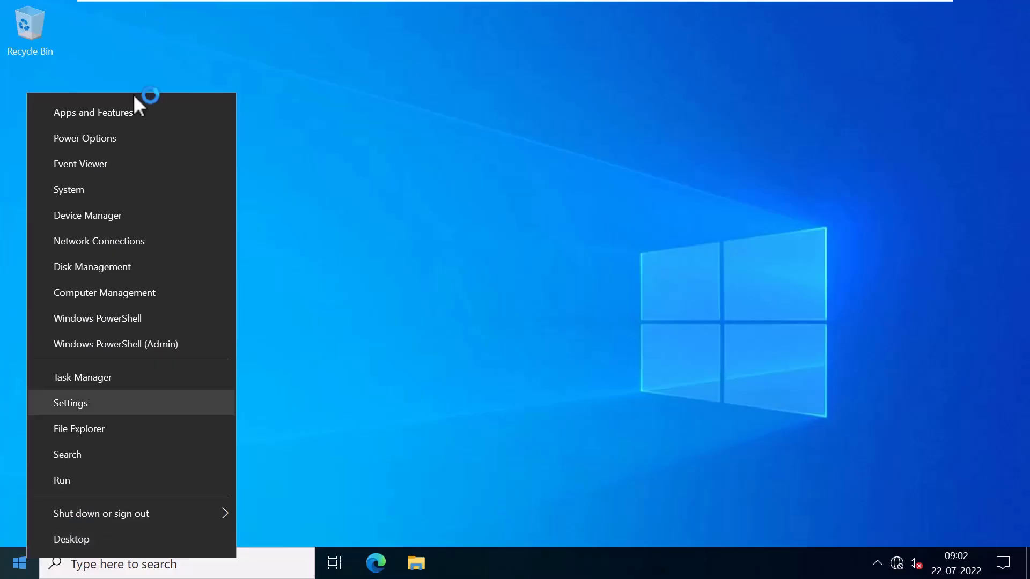
# - Open a command prompt on DC01 and run hostname and ipconfig to confirm its name and IP
pyautogui.click(96, 480)
pyautogui.click(106, 516)
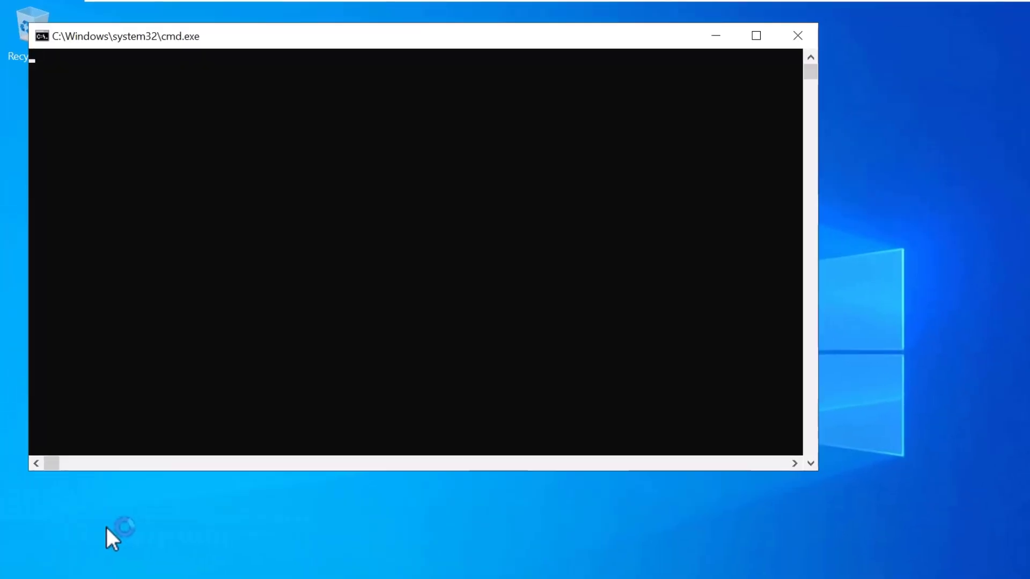
pyautogui.write('hostna')
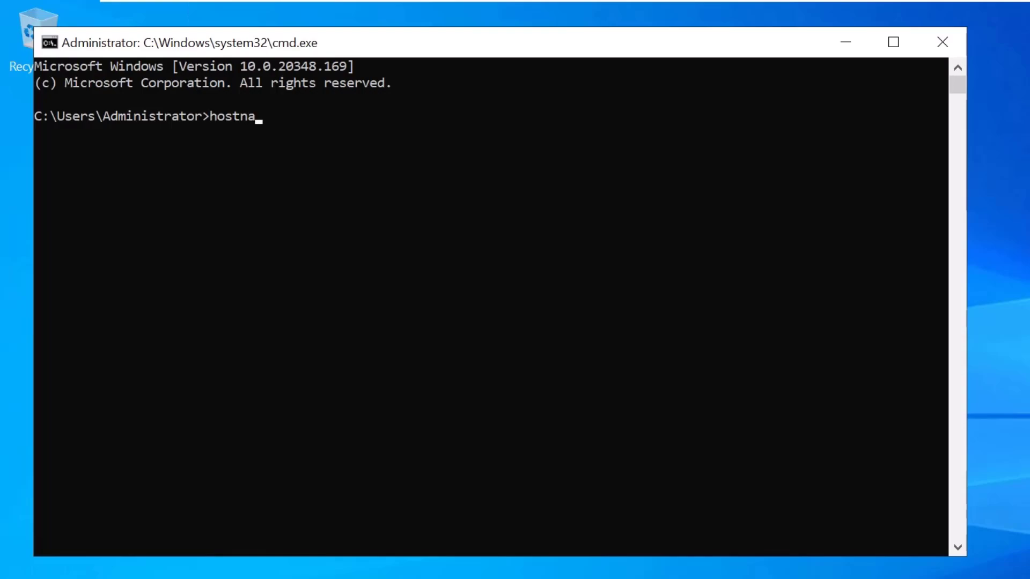
pyautogui.write('me')
pyautogui.press('Return')
pyautogui.write('ipcnfig')
pyautogui.press('BackSpace')
pyautogui.press('BackSpace')
pyautogui.press('BackSpace')
pyautogui.press('BackSpace')
pyautogui.write('onfig')
pyautogui.press('Return')
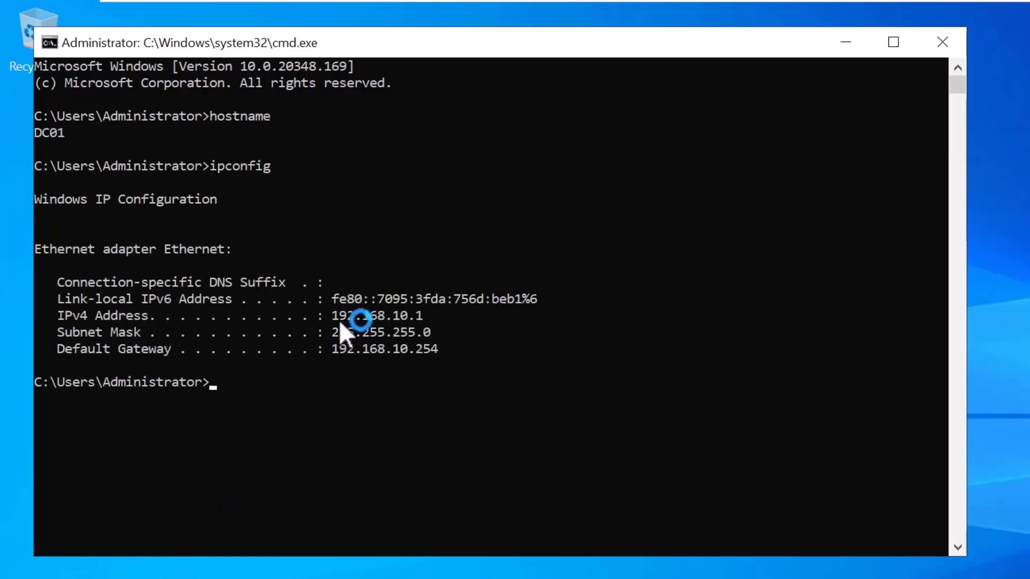
# - Select the IPv4 address 192.168.10.1 and ping VM1 at 10.0.0.4, which times out
pyautogui.moveTo(333, 315); pyautogui.dragTo(409, 315)
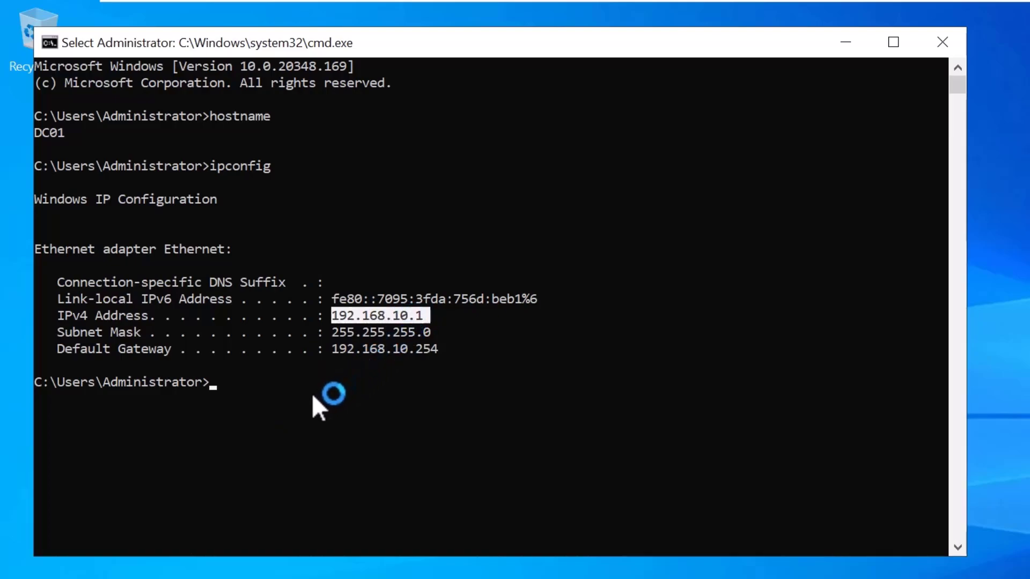
pyautogui.hotkey('ctrl', 'c')
pyautogui.write('ping ')
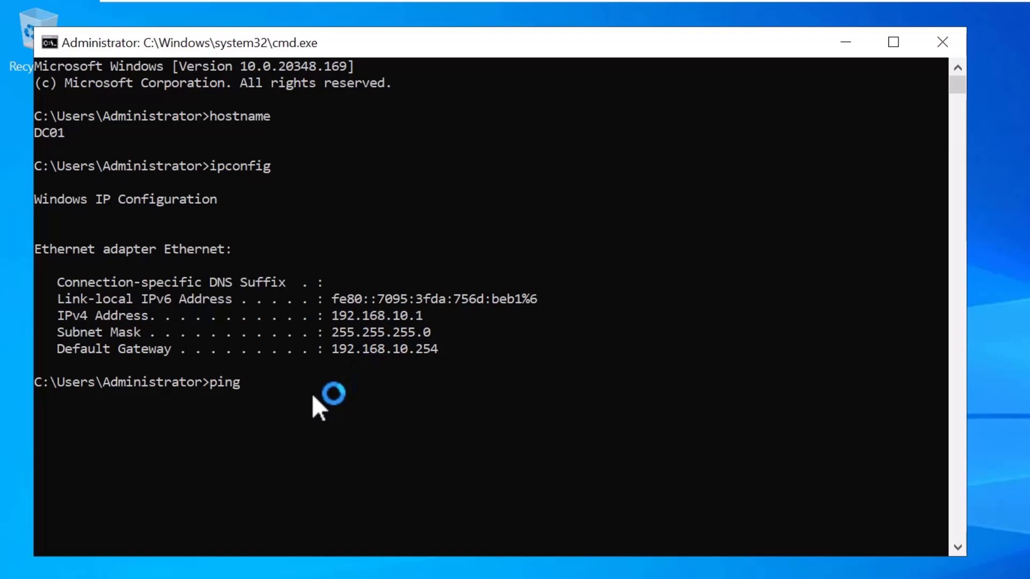
pyautogui.write('10.0.0.4')
pyautogui.press('Return')
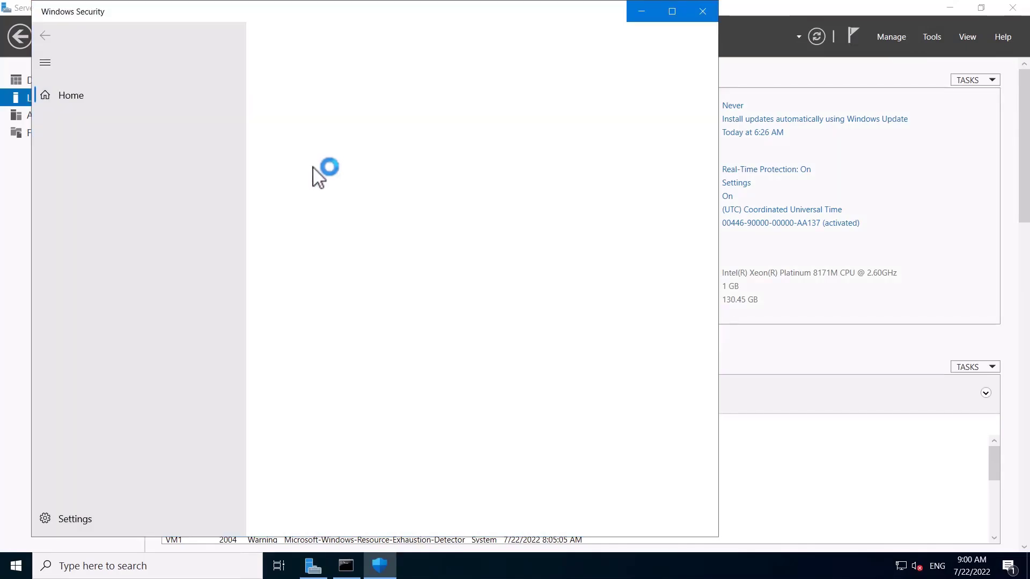
# - Turn off the domain, private and public network firewalls in Windows Security on VM1
pyautogui.click(355, 157)
pyautogui.click(284, 296)
pyautogui.click(45, 35)
pyautogui.click(340, 268)
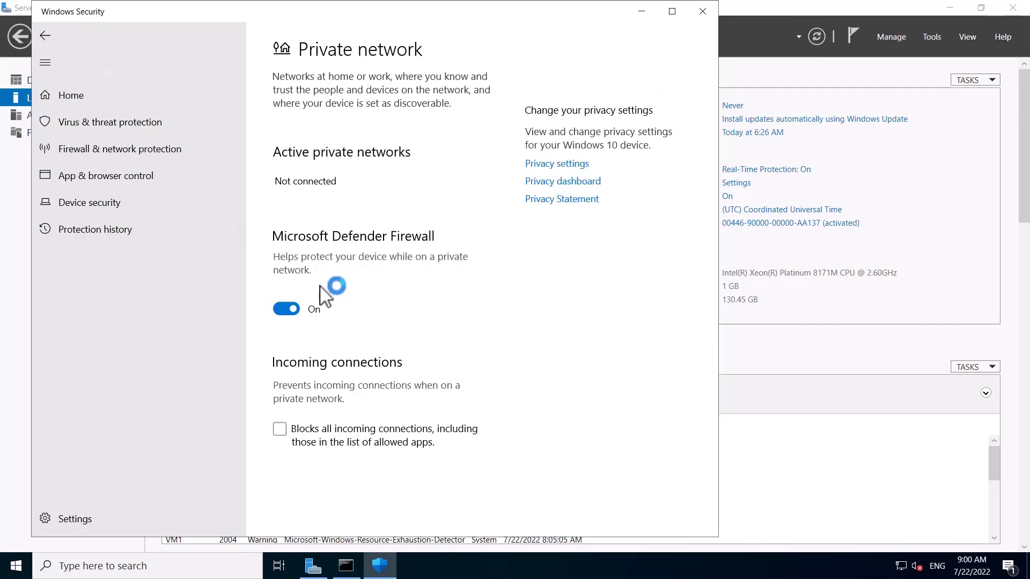
pyautogui.click(286, 308)
pyautogui.click(45, 36)
pyautogui.scroll(-5, 327, 408)
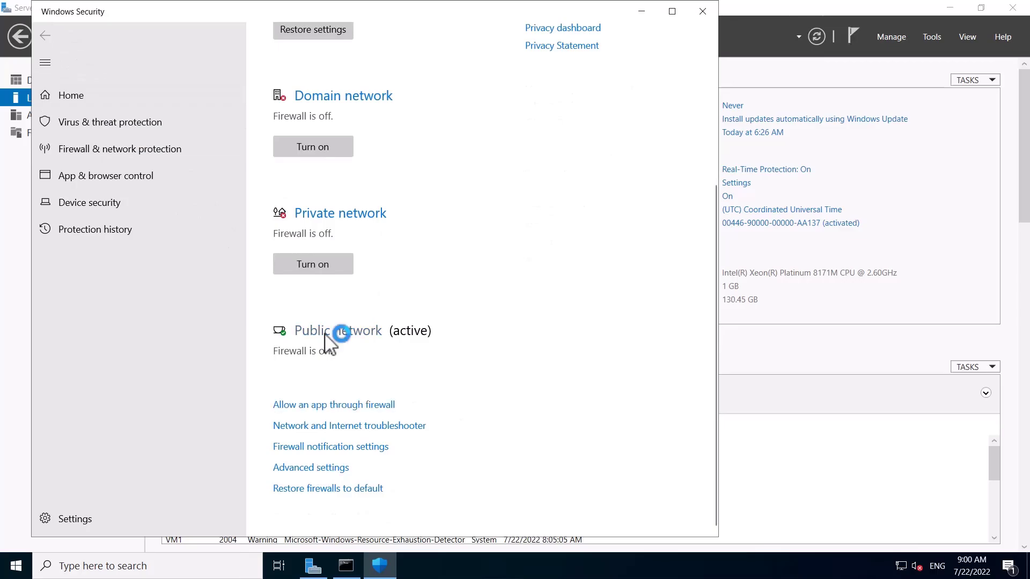
pyautogui.click(329, 338)
pyautogui.click(288, 315)
# - Close Windows Security and rerun ping 10.0.0.4 from DC01
pyautogui.click(702, 11)
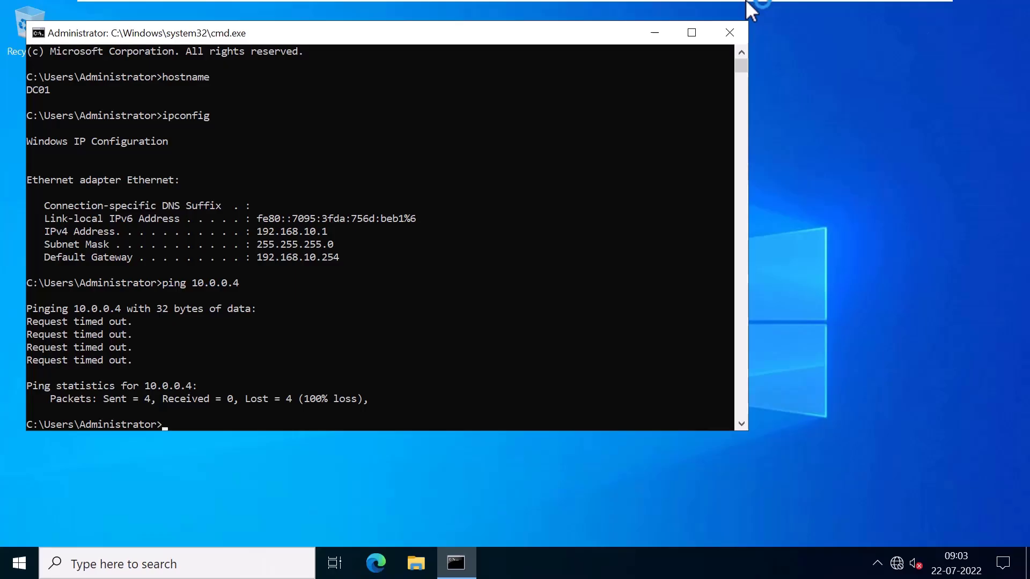
pyautogui.press('Up')
pyautogui.press('Return')
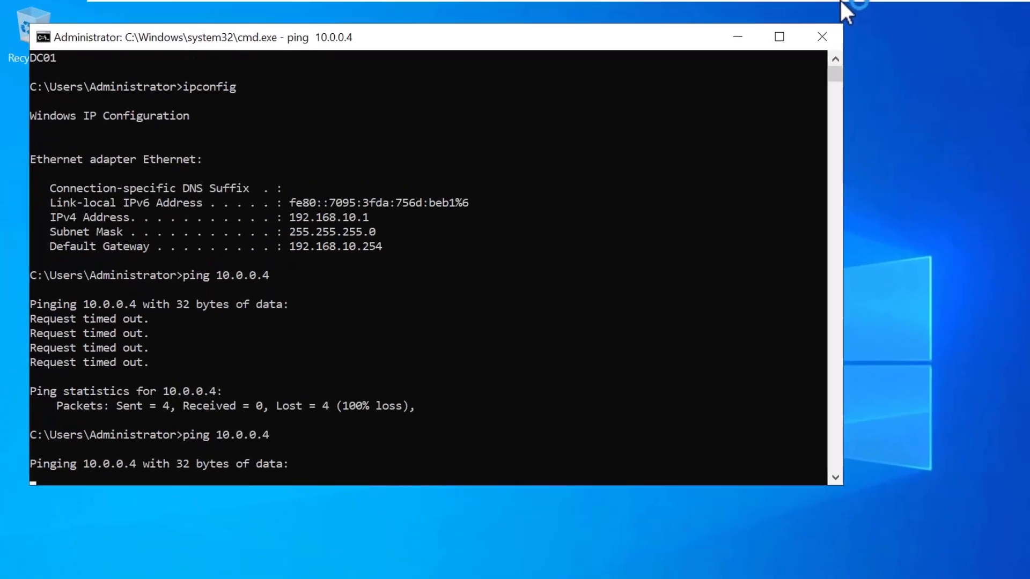